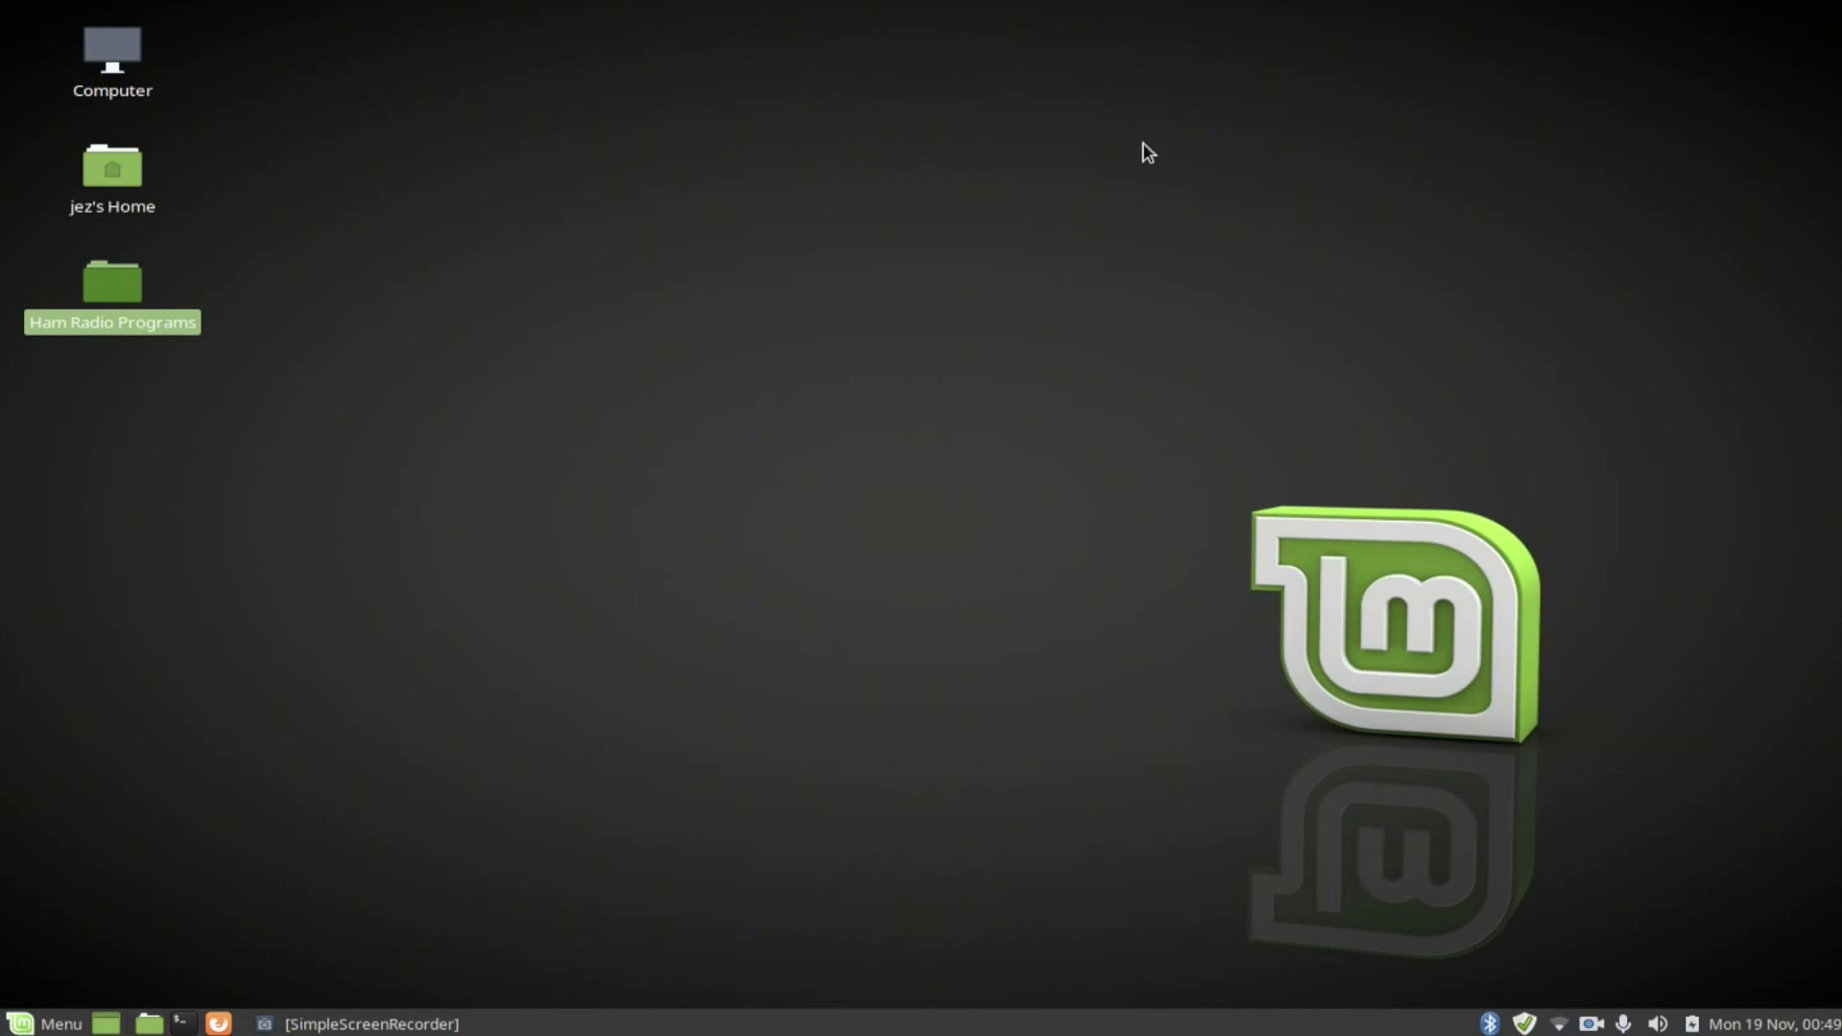
- Run sudo apt-get install pyqso in a desktop terminal, confirming pyqso 1.0.0-1 is already installed
right_click(816, 225)
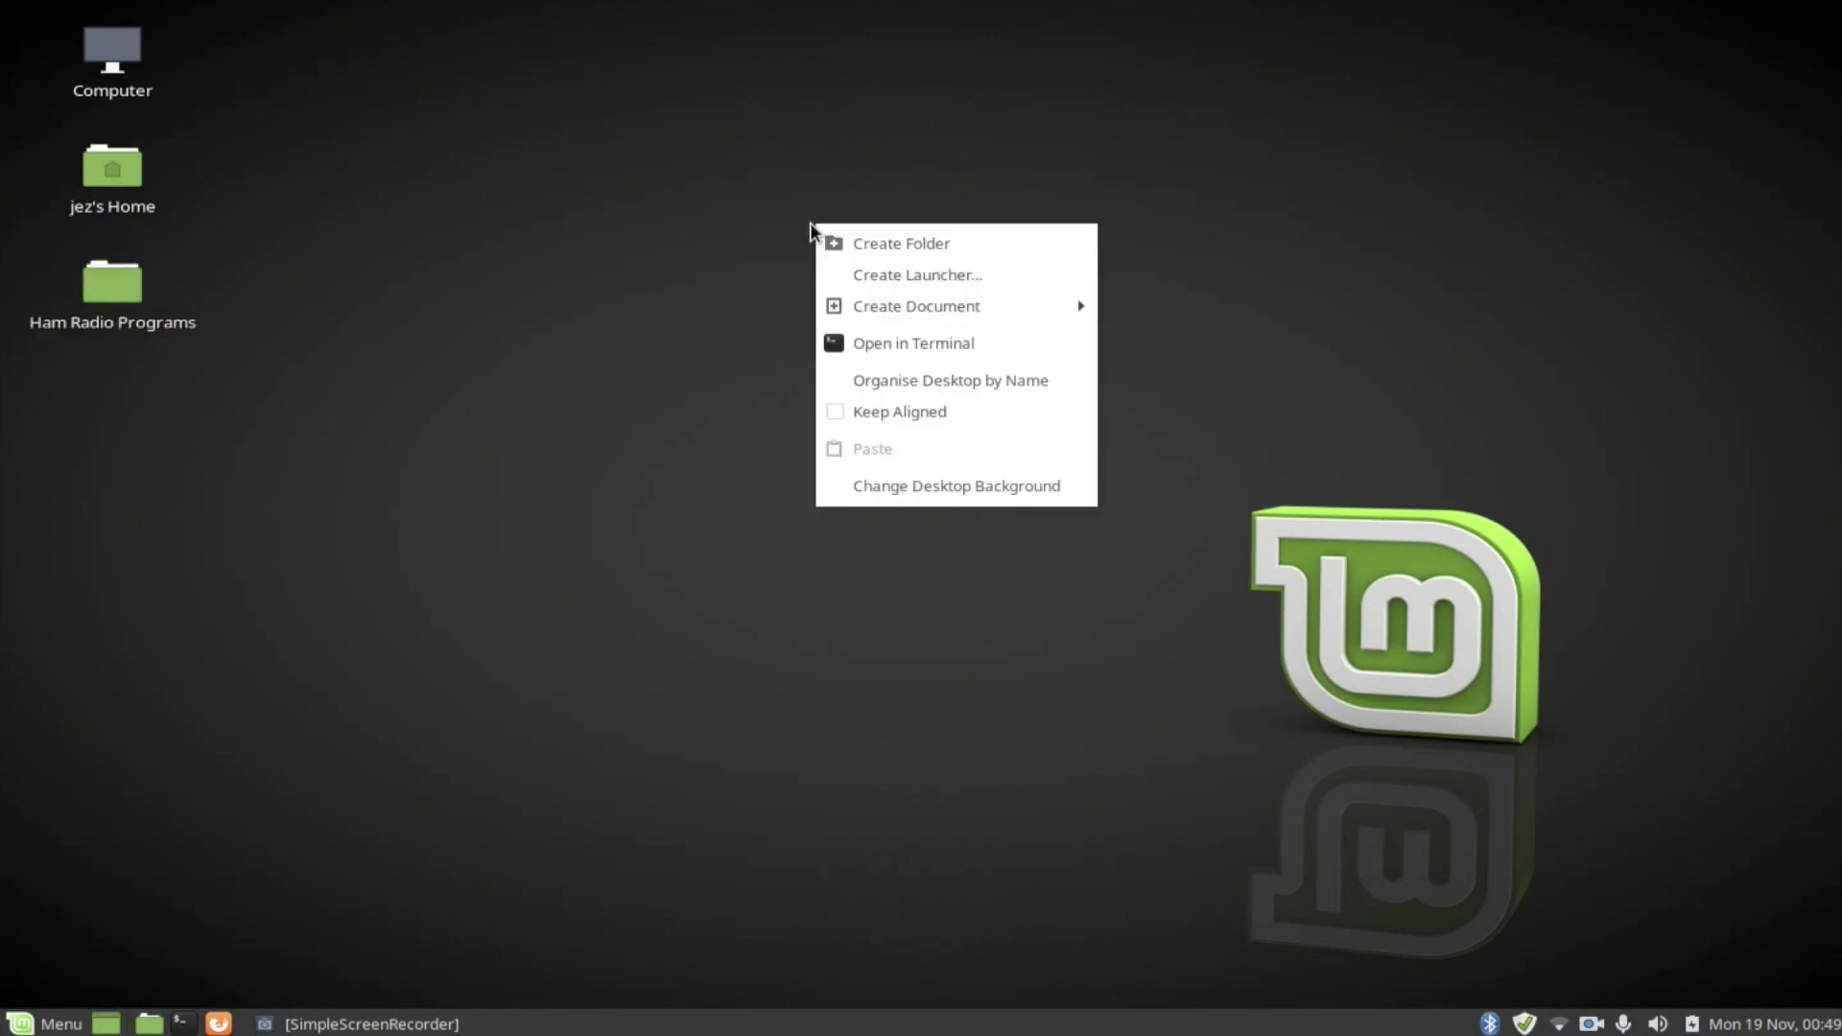
left_click(882, 354)
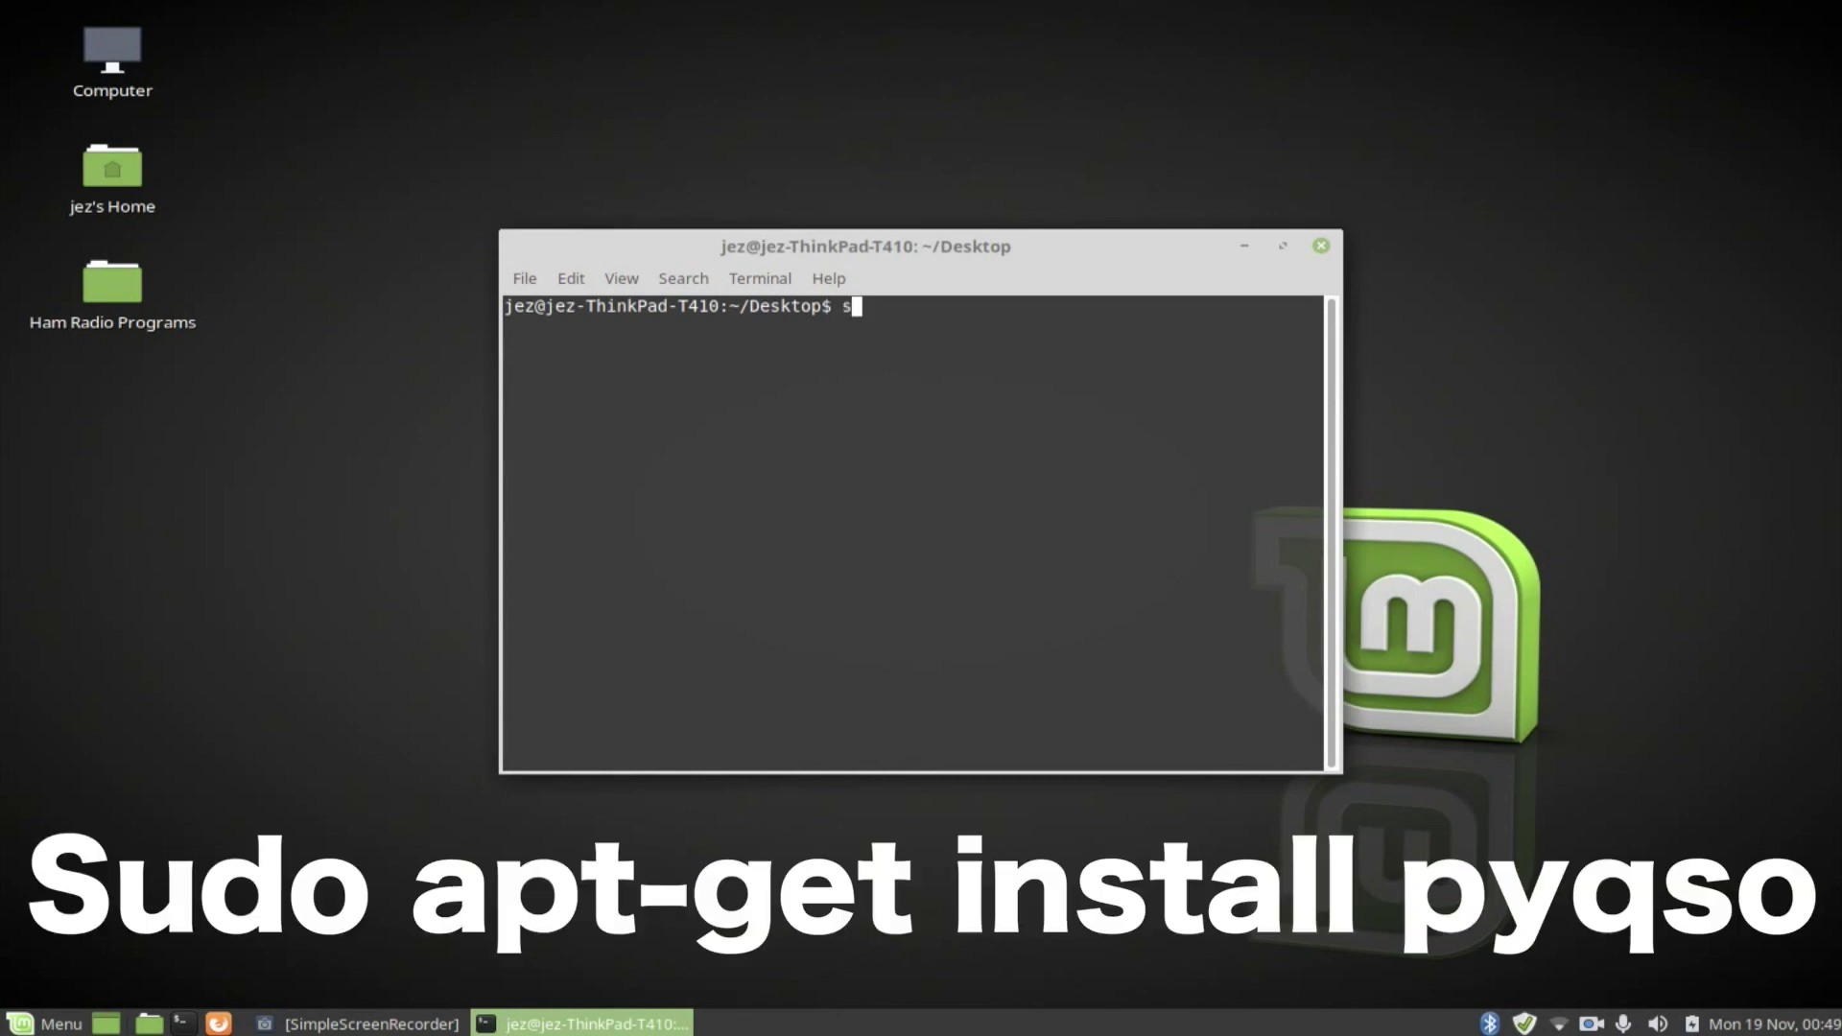
type("sudo apt-get install p")
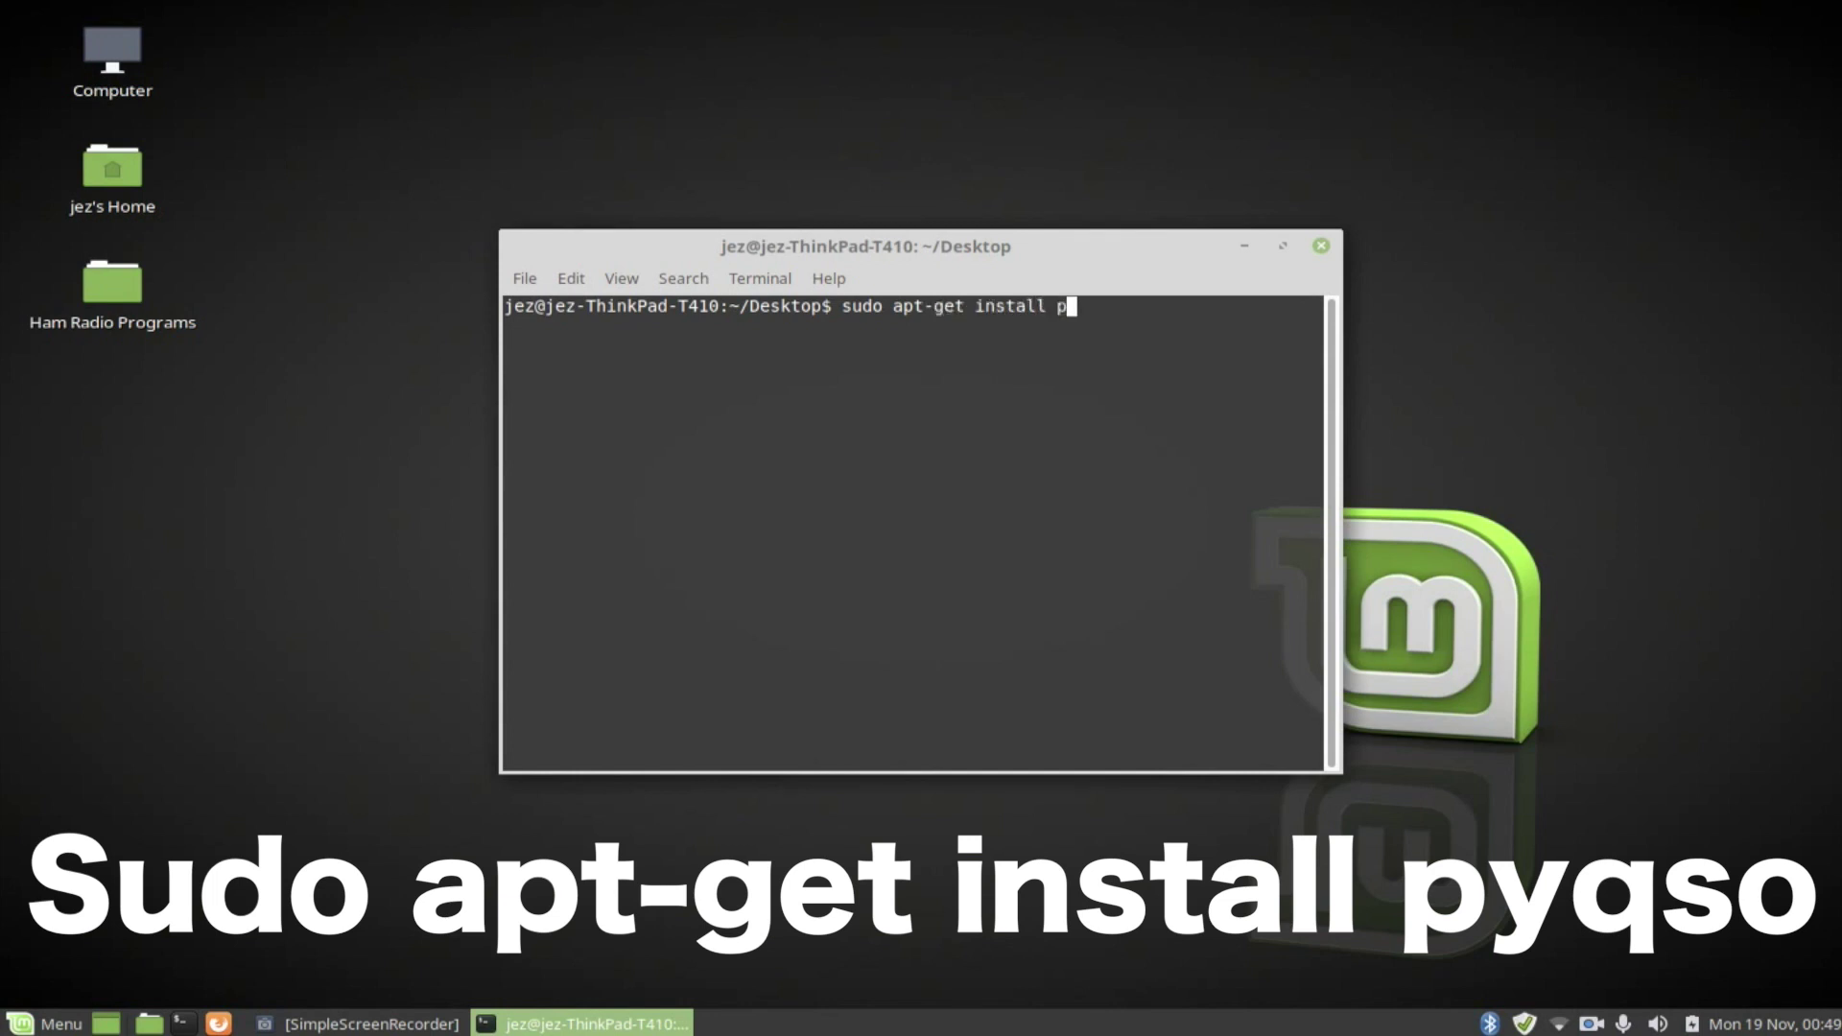
type("yqso")
key("Return")
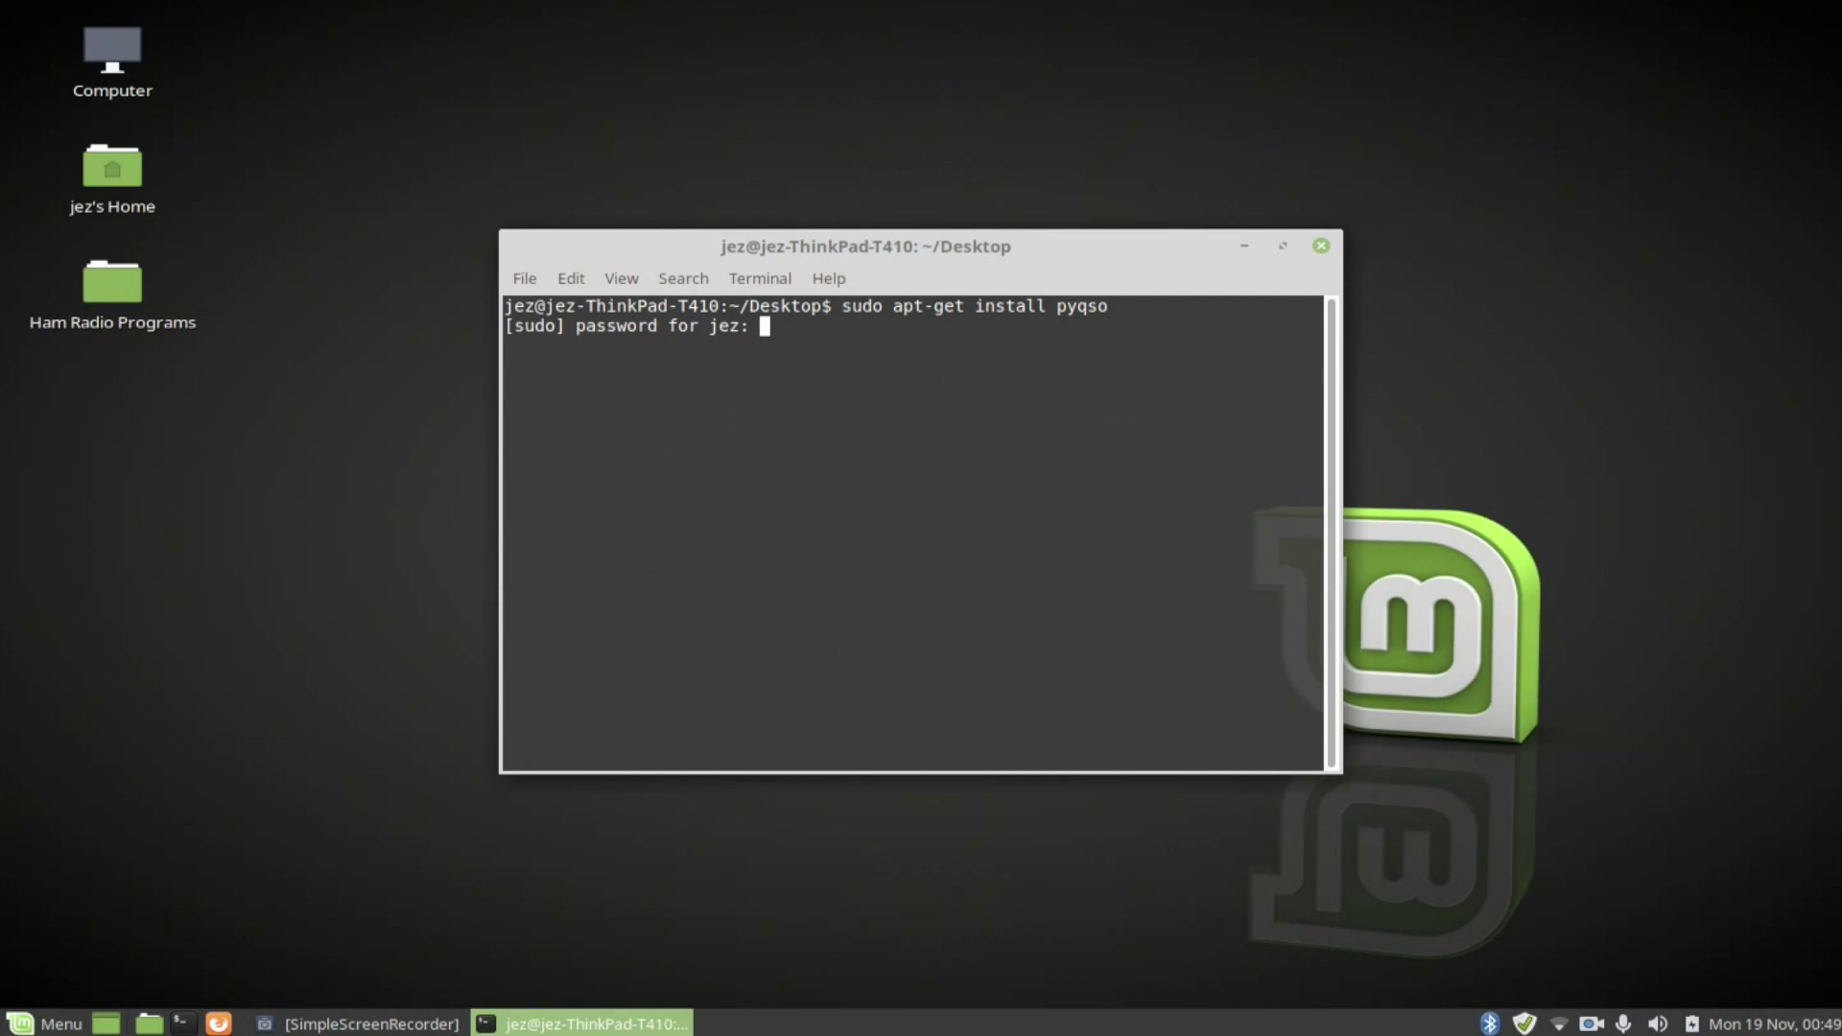
key("Return")
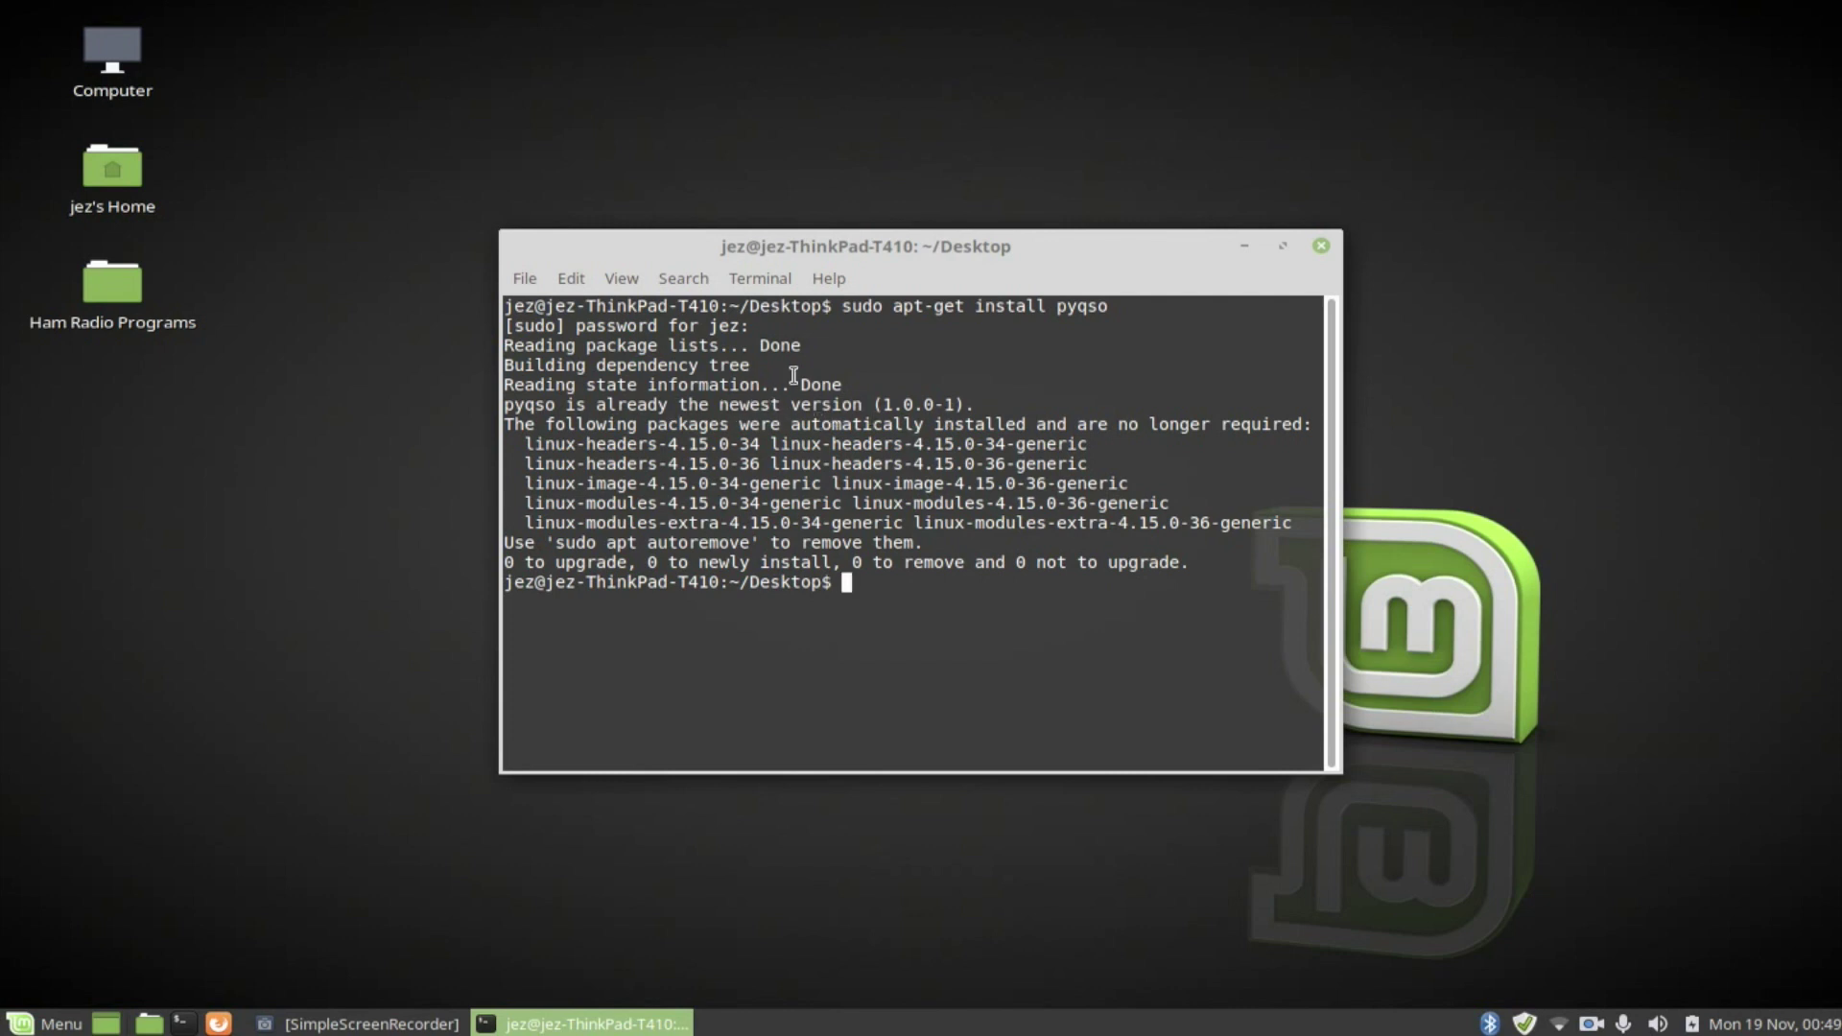
type("pyqso")
left_click(1320, 246)
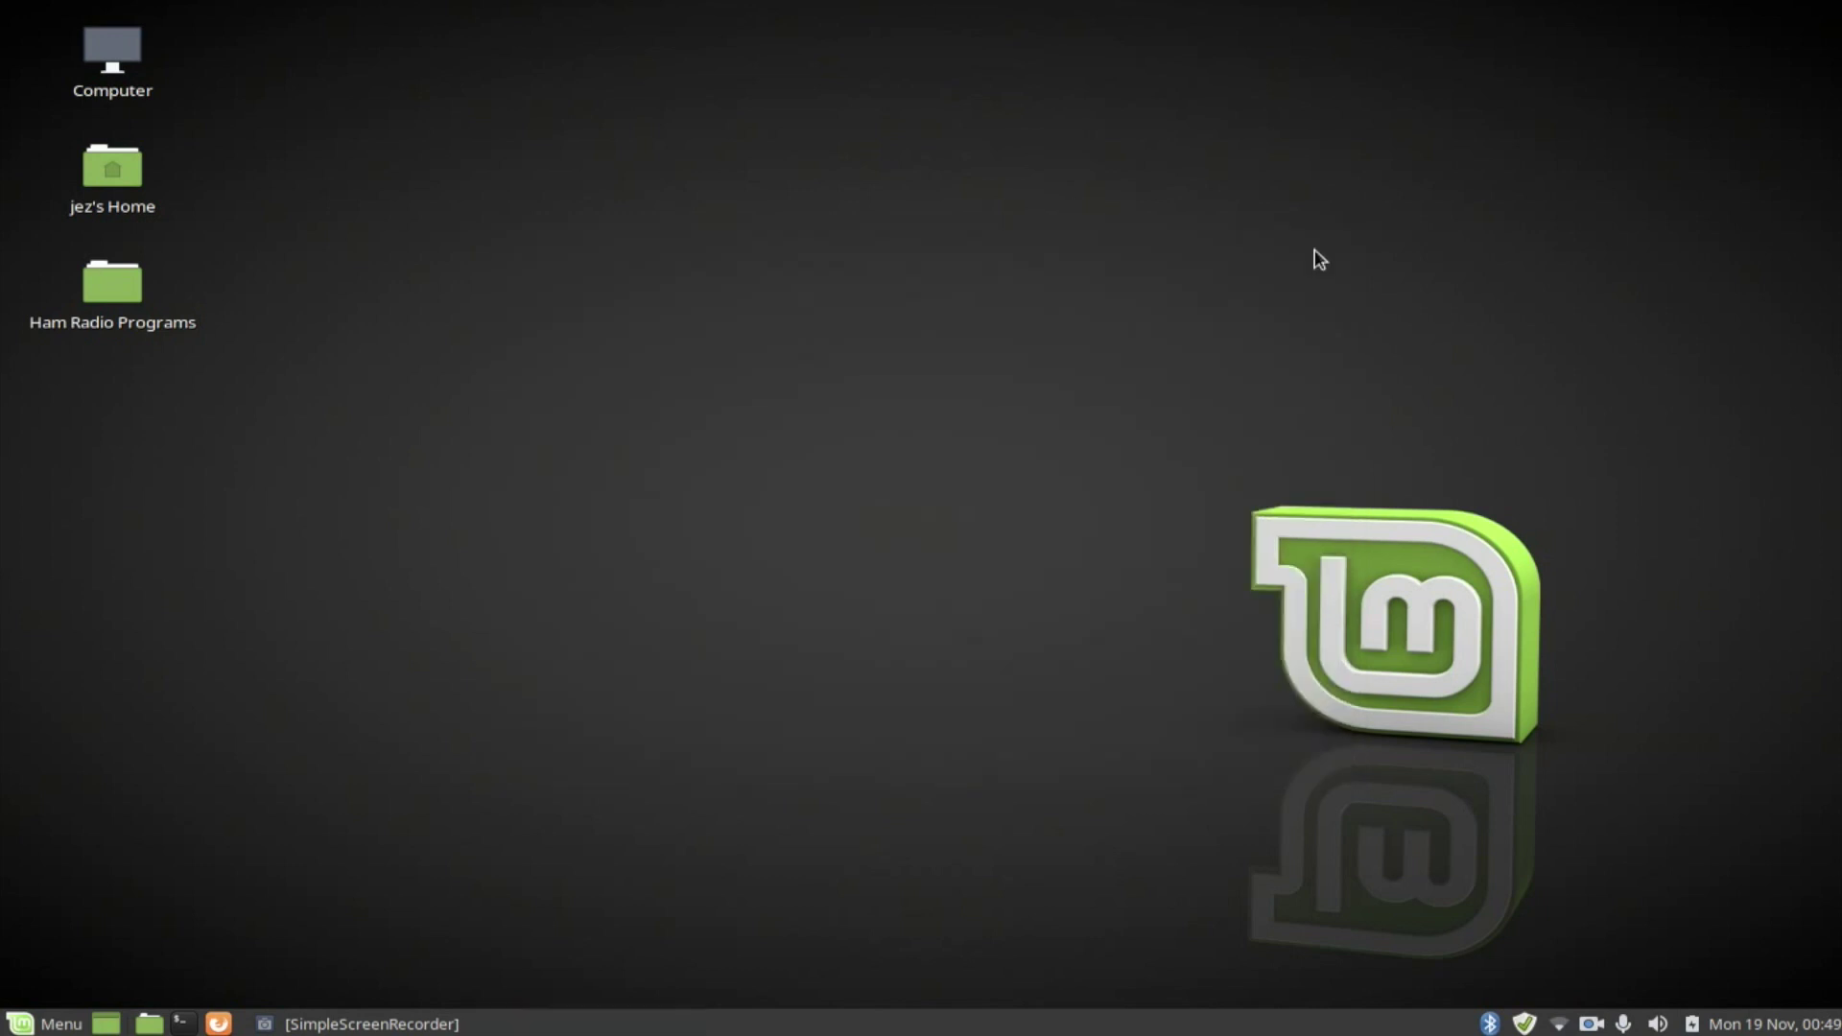
- Create a desktop launcher named 'Pyqso Log' that runs the command pyqso
right_click(523, 327)
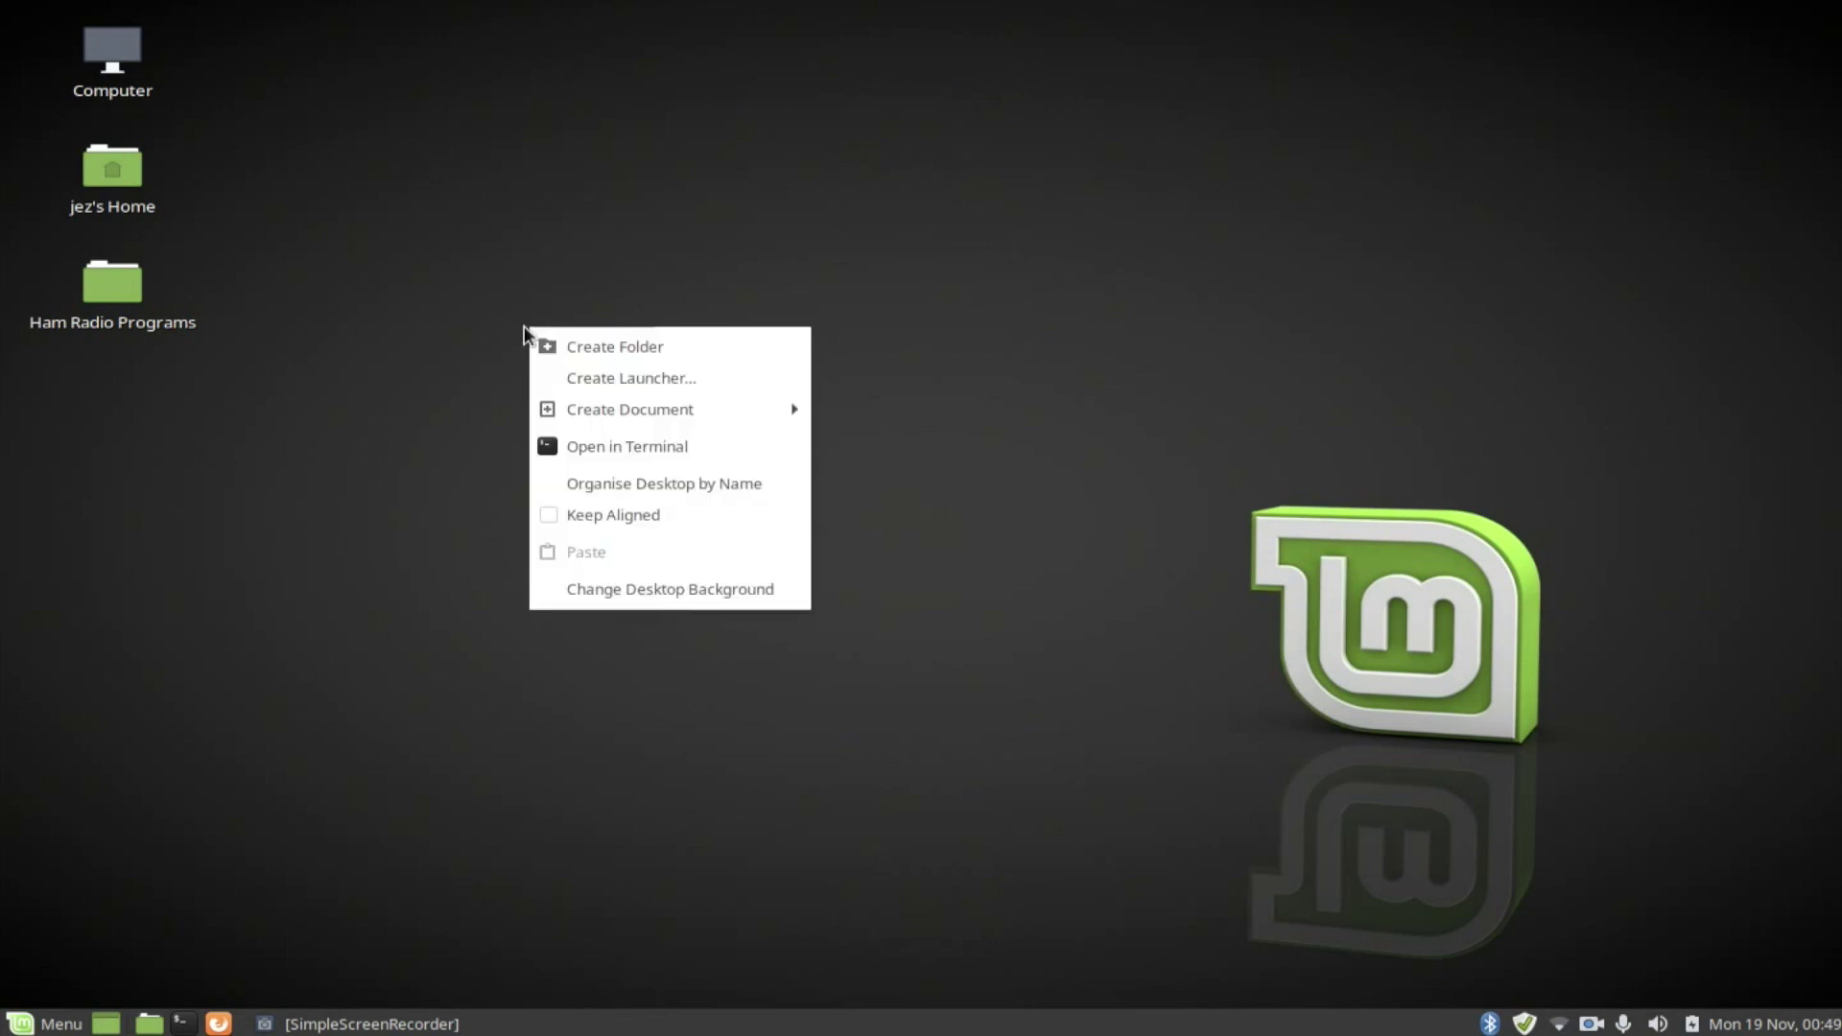
left_click(570, 376)
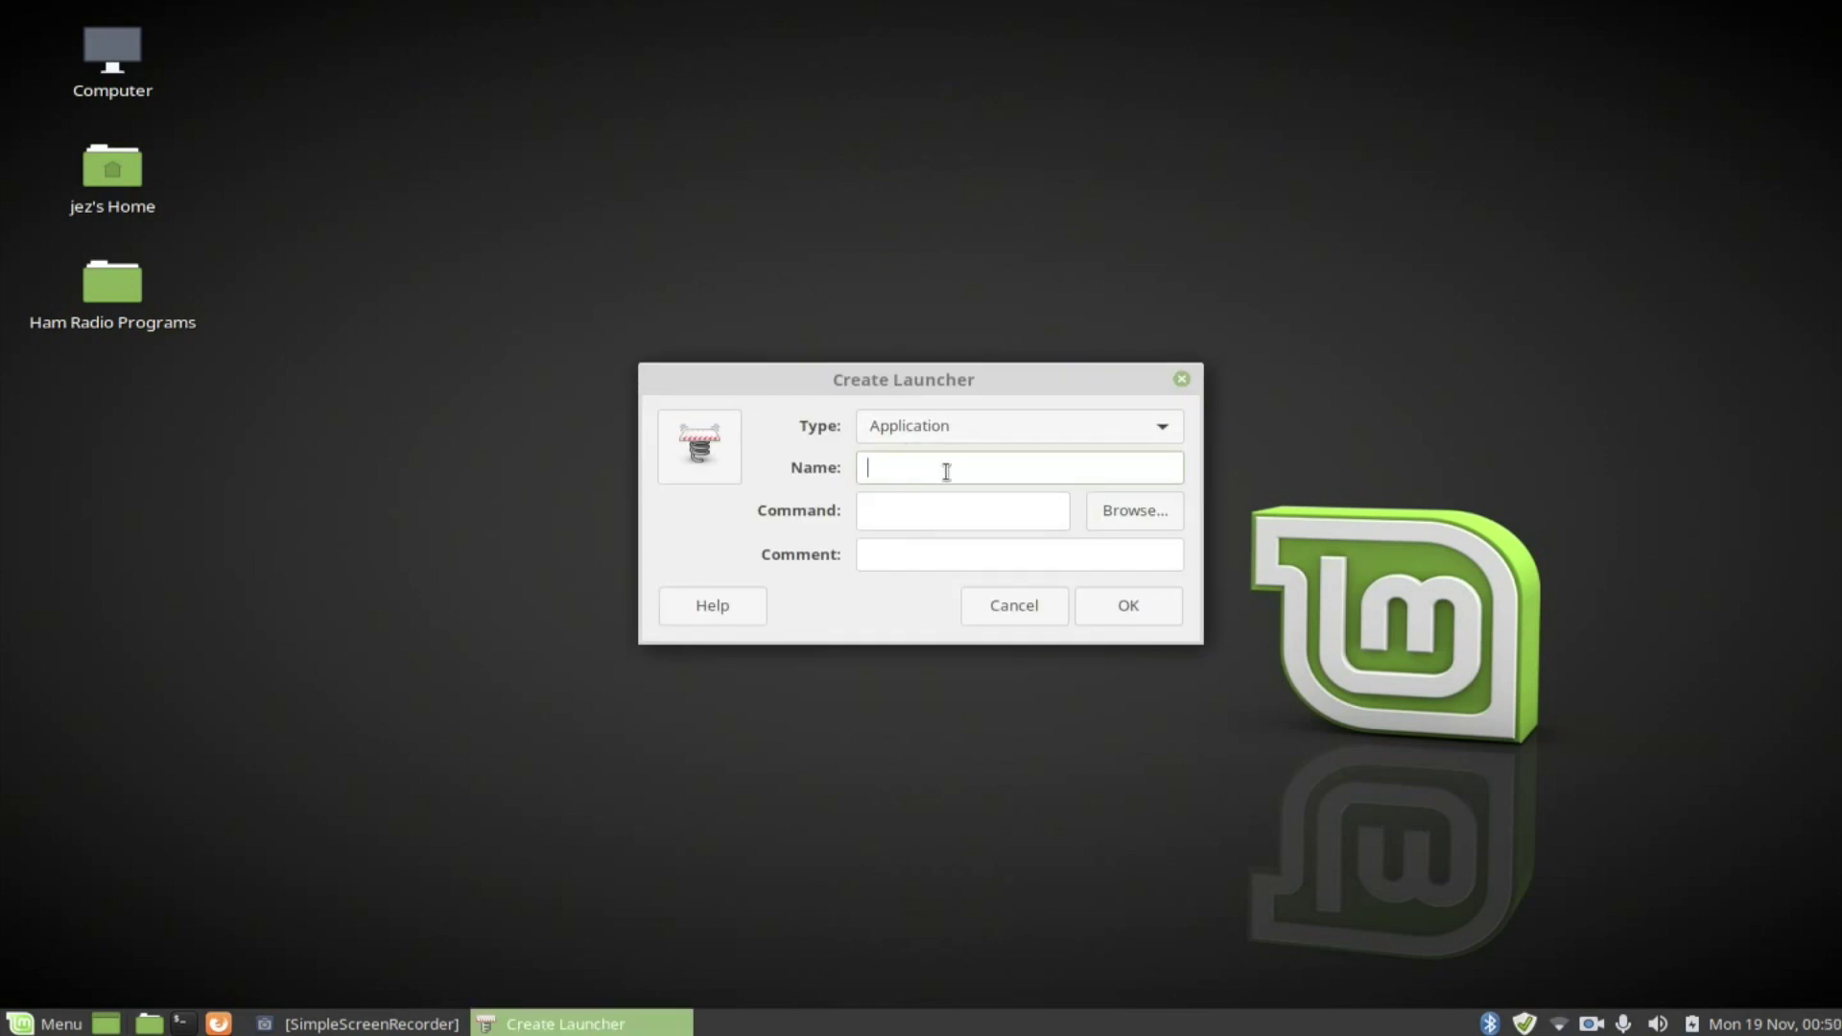
type("Pyqso Log")
left_click(941, 512)
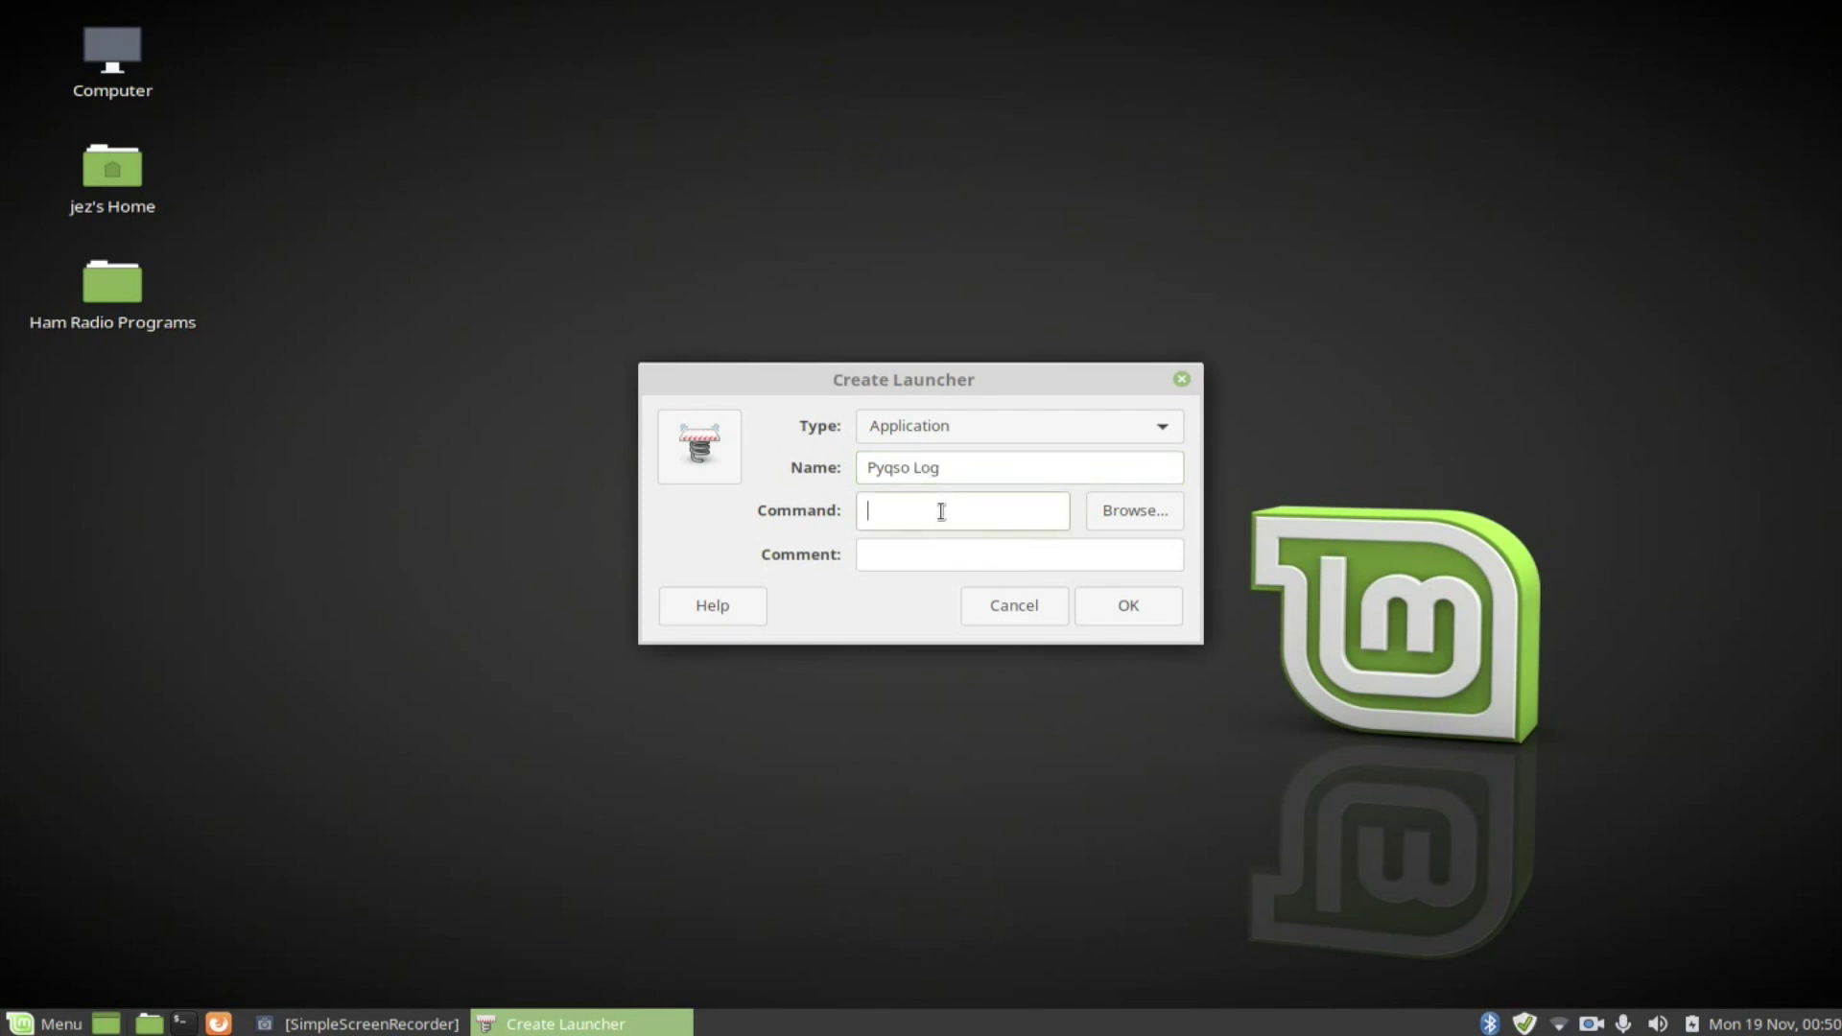
type("pyqso")
left_click(1132, 608)
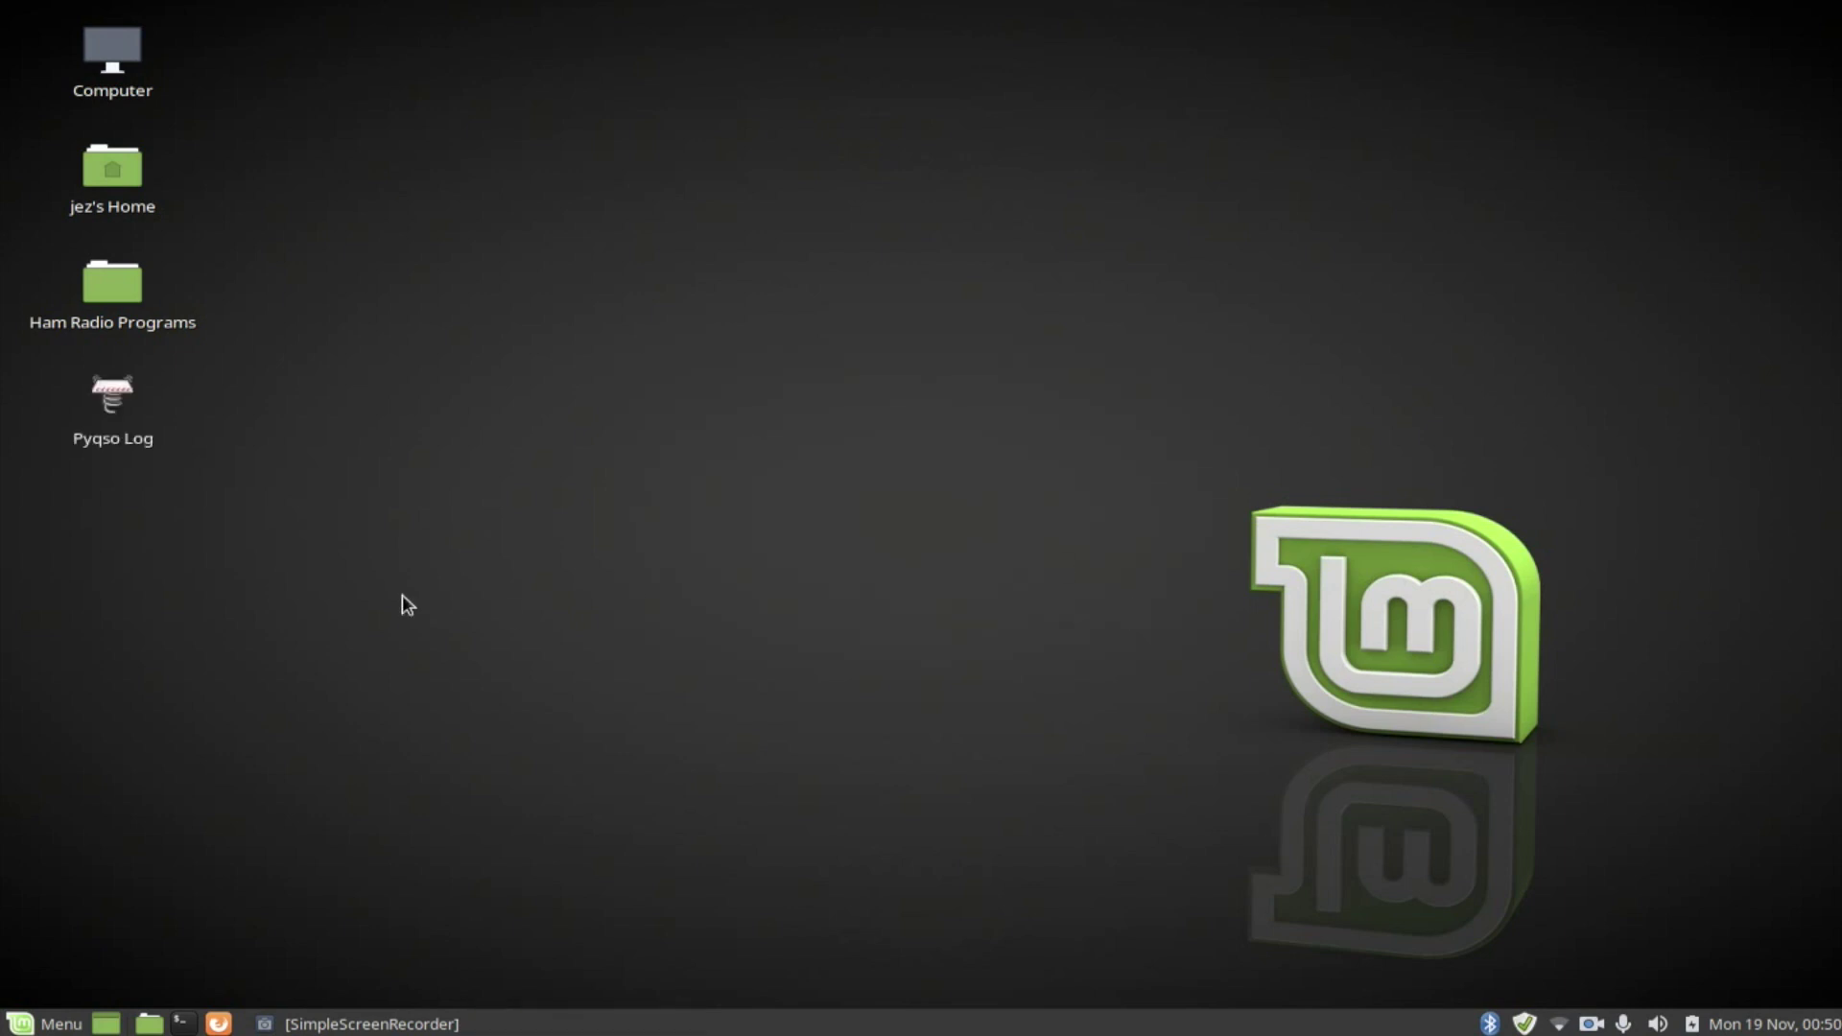
- Give the Pyqso Log launcher the Yaesu_FT_857_klein.png icon and drag it into Ham Radio Programs
right_click(112, 400)
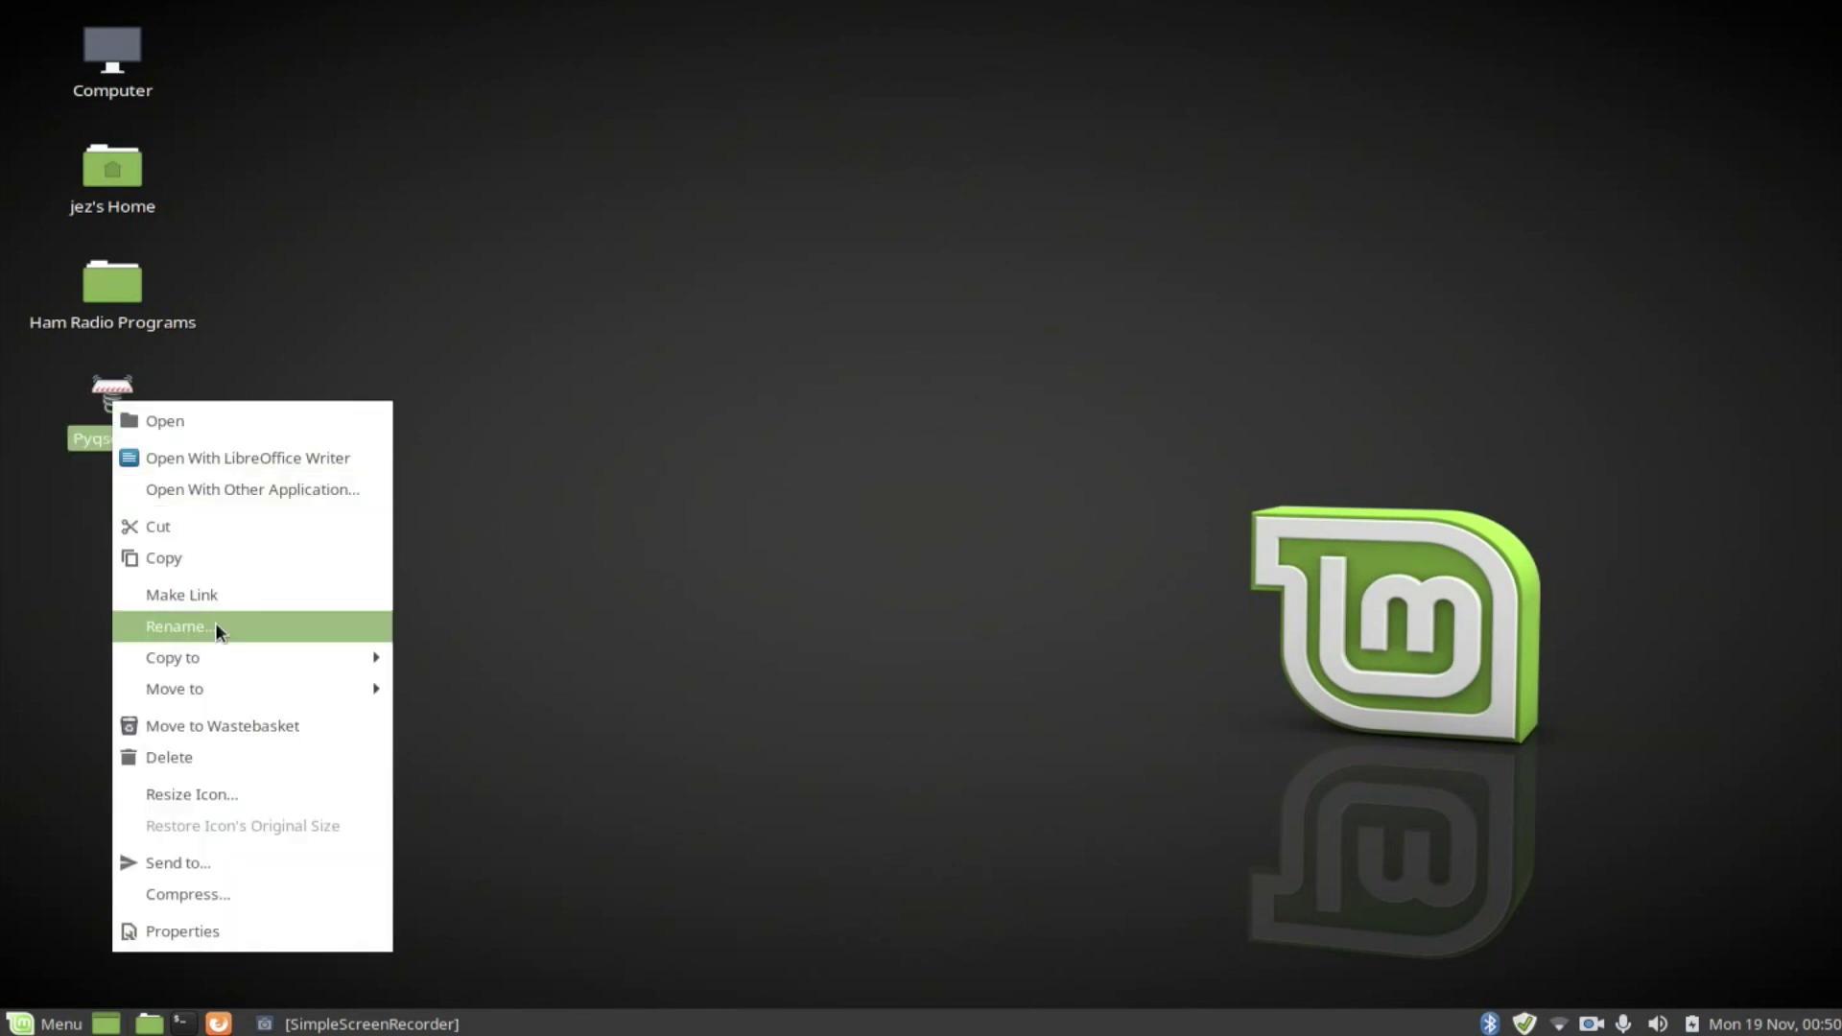
left_click(222, 931)
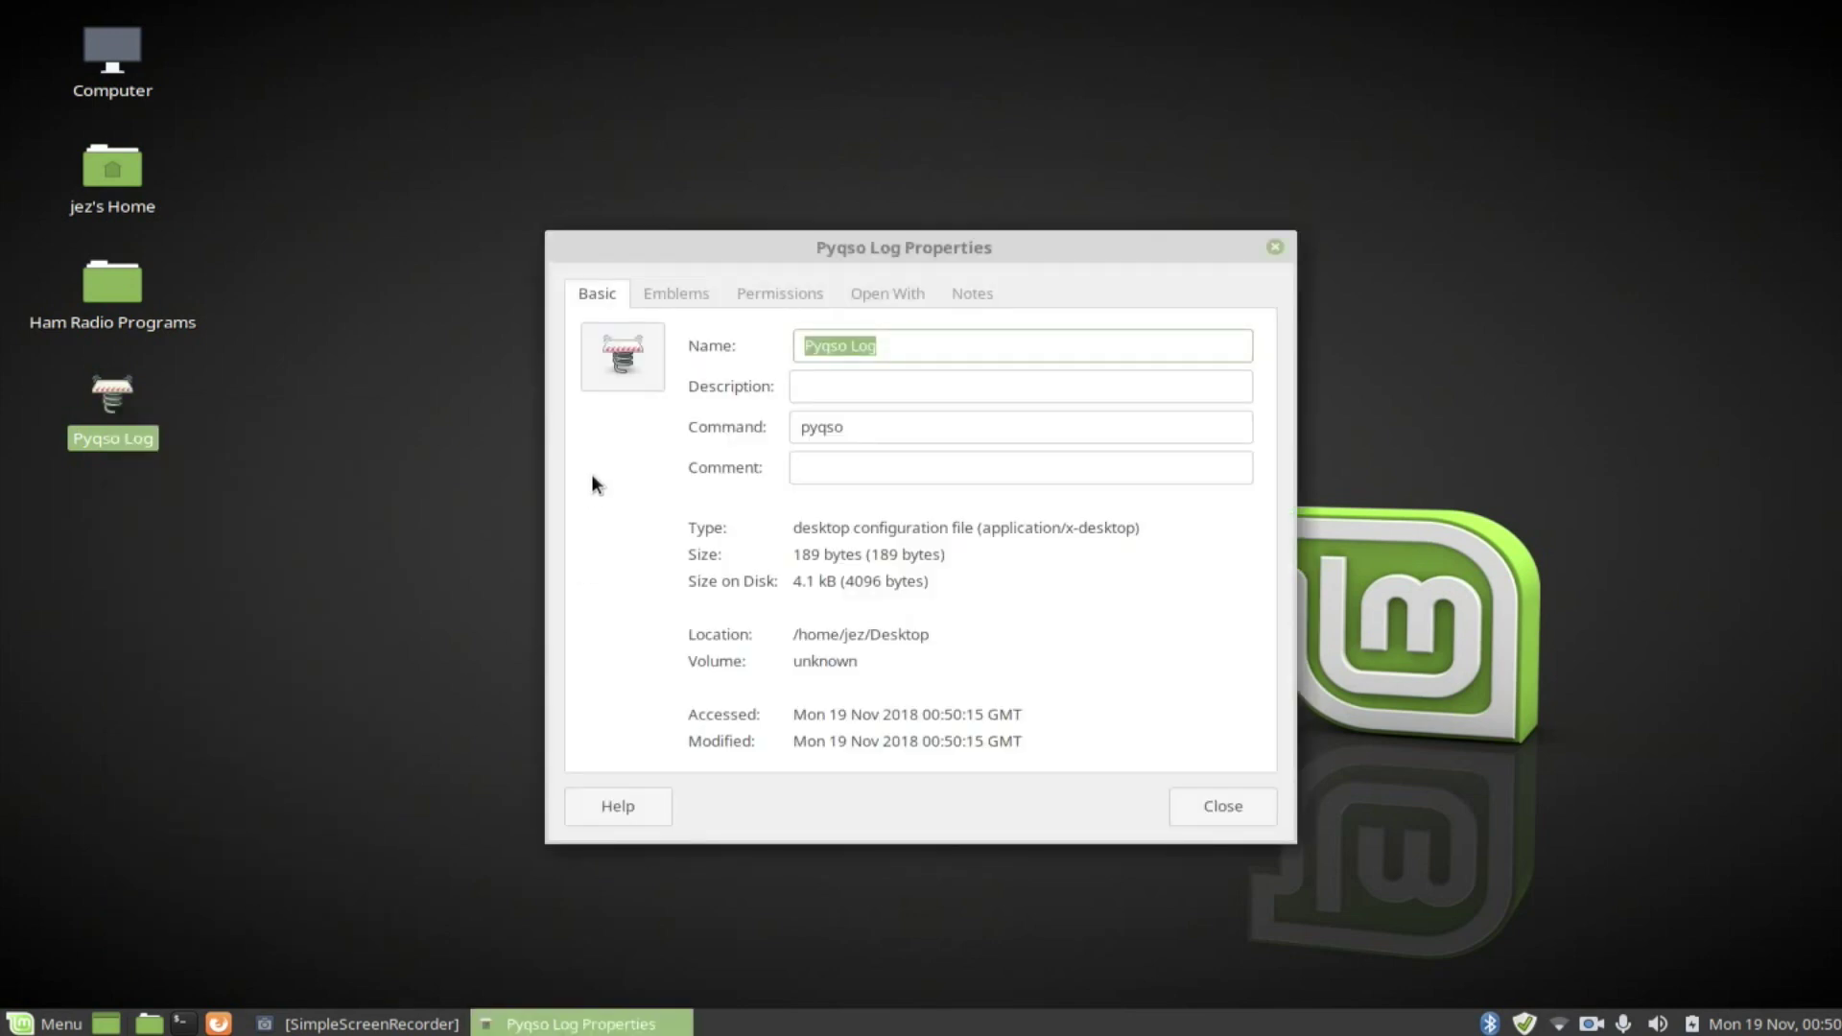
left_click(621, 357)
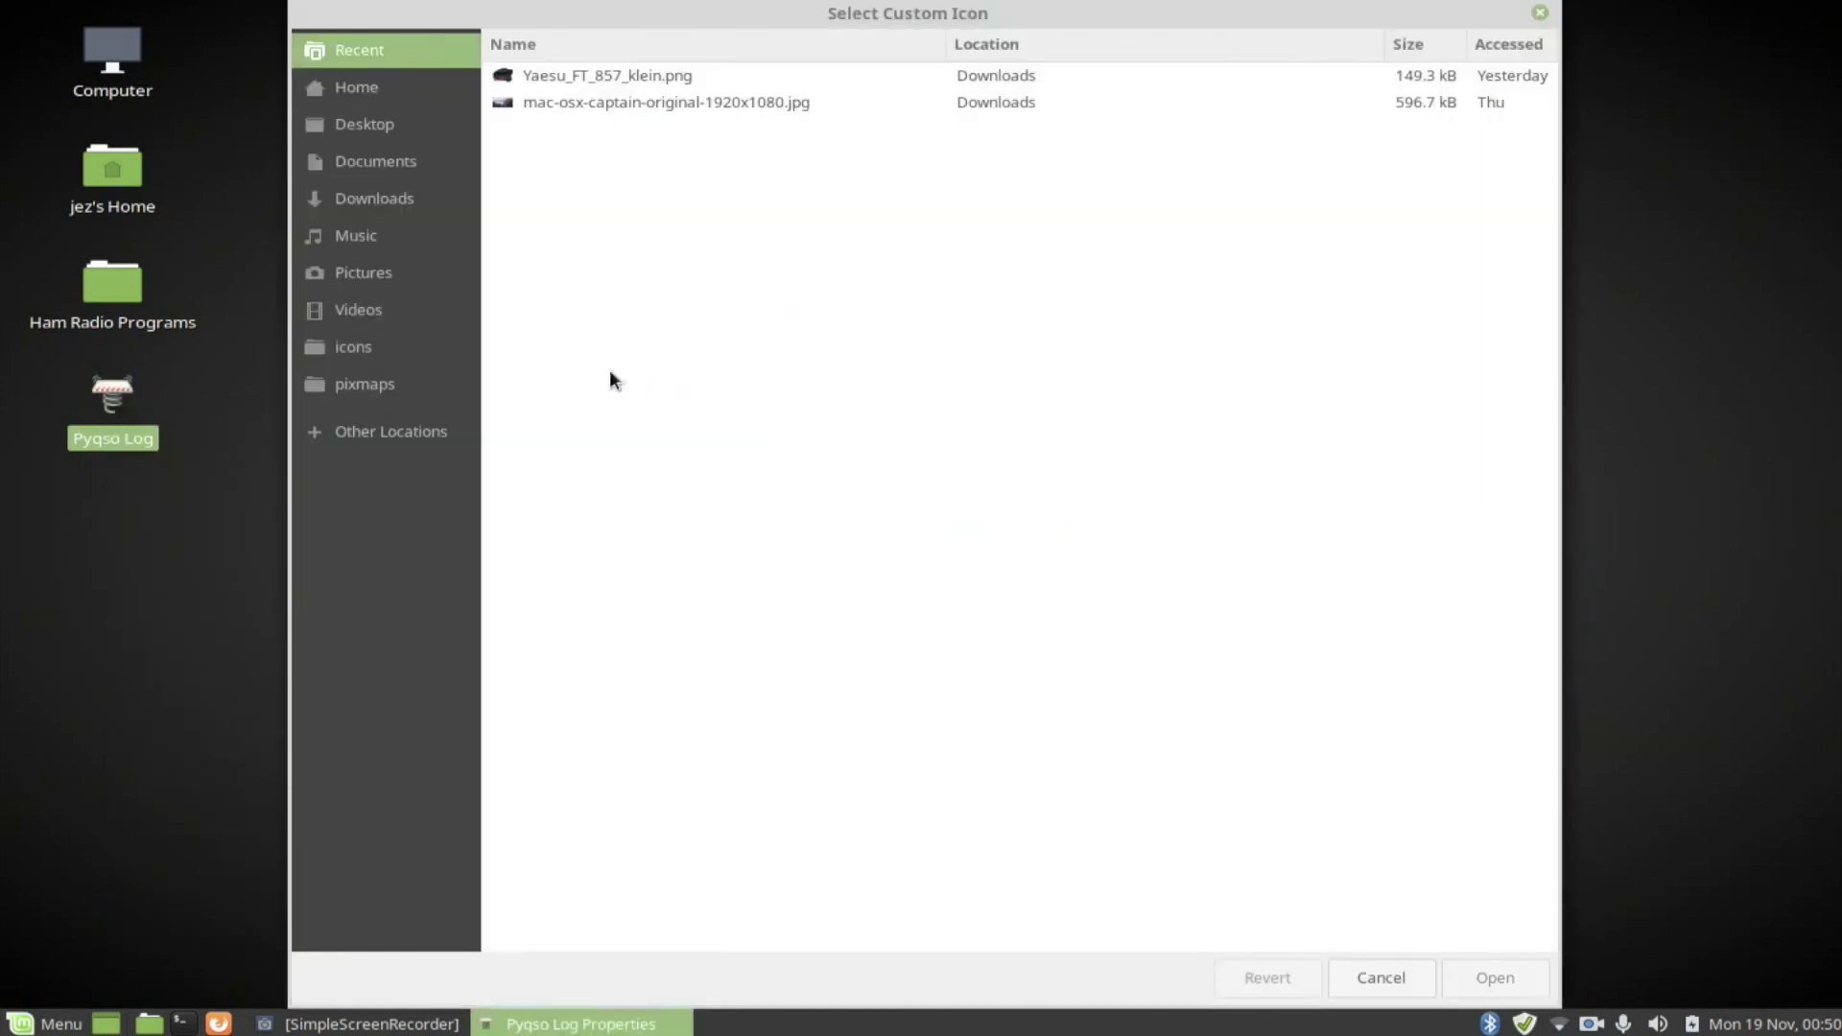
left_click(653, 73)
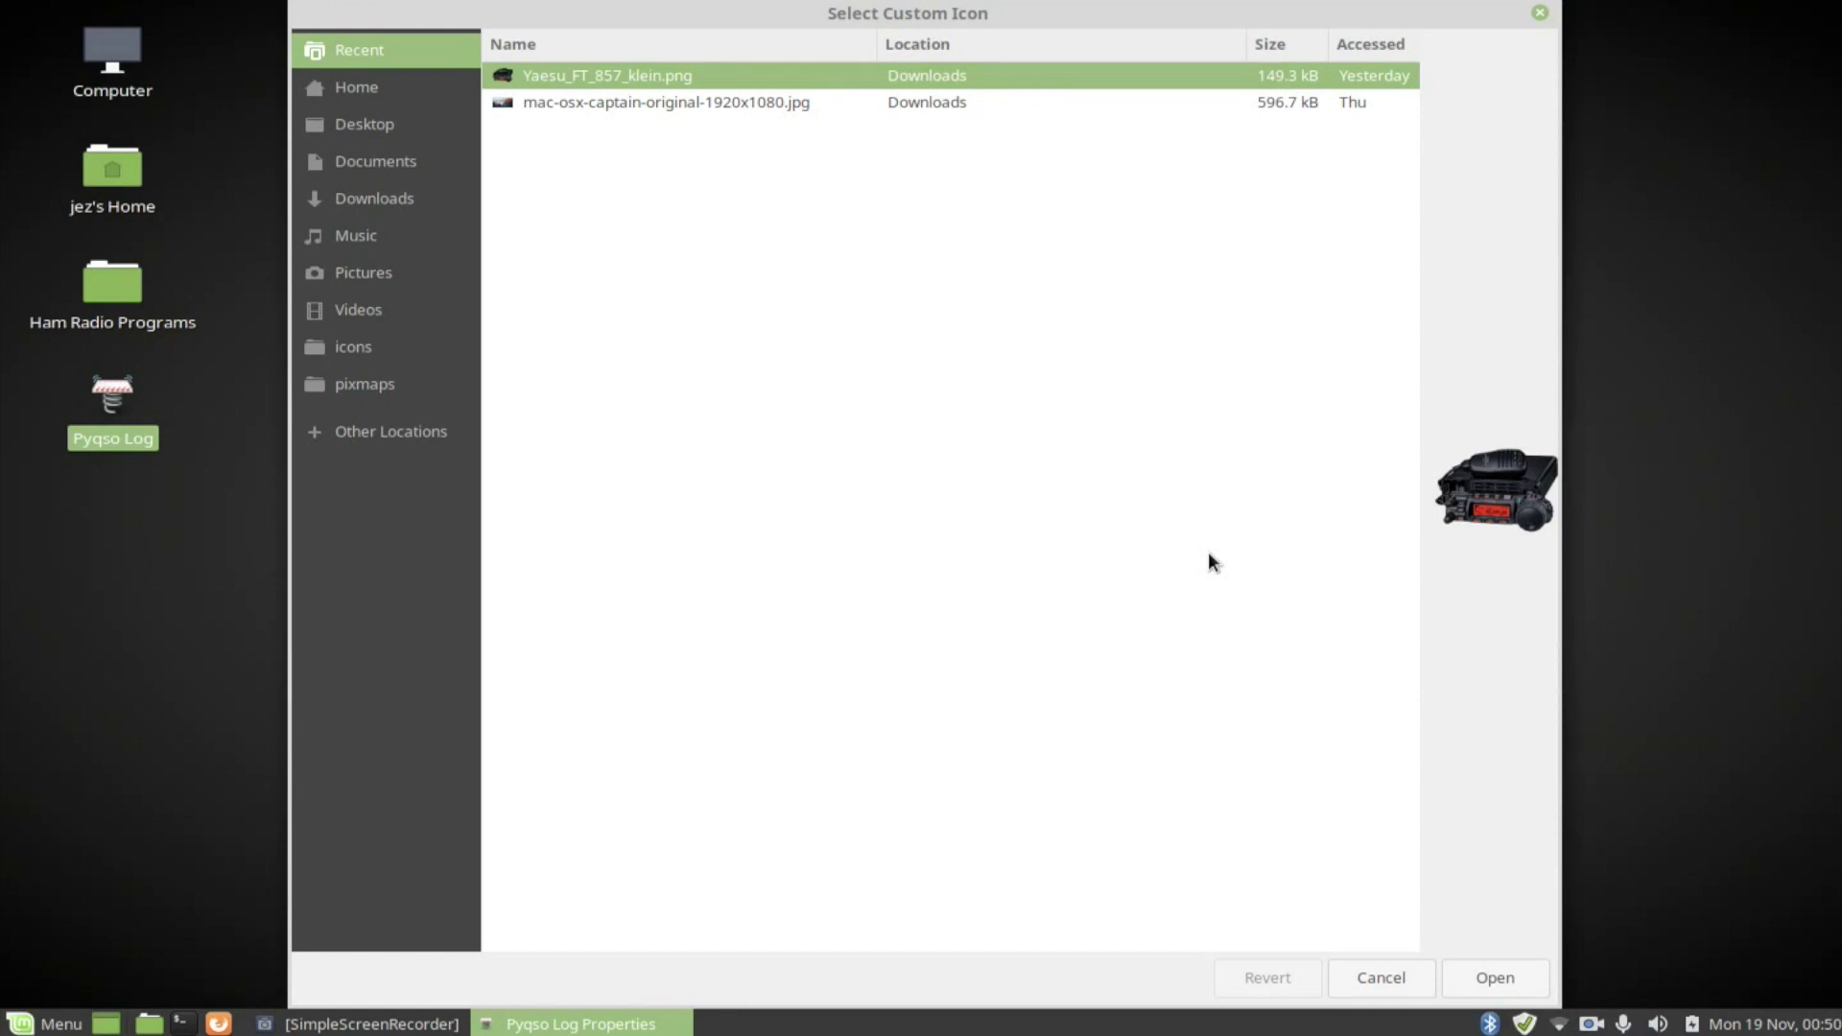
left_click(1483, 971)
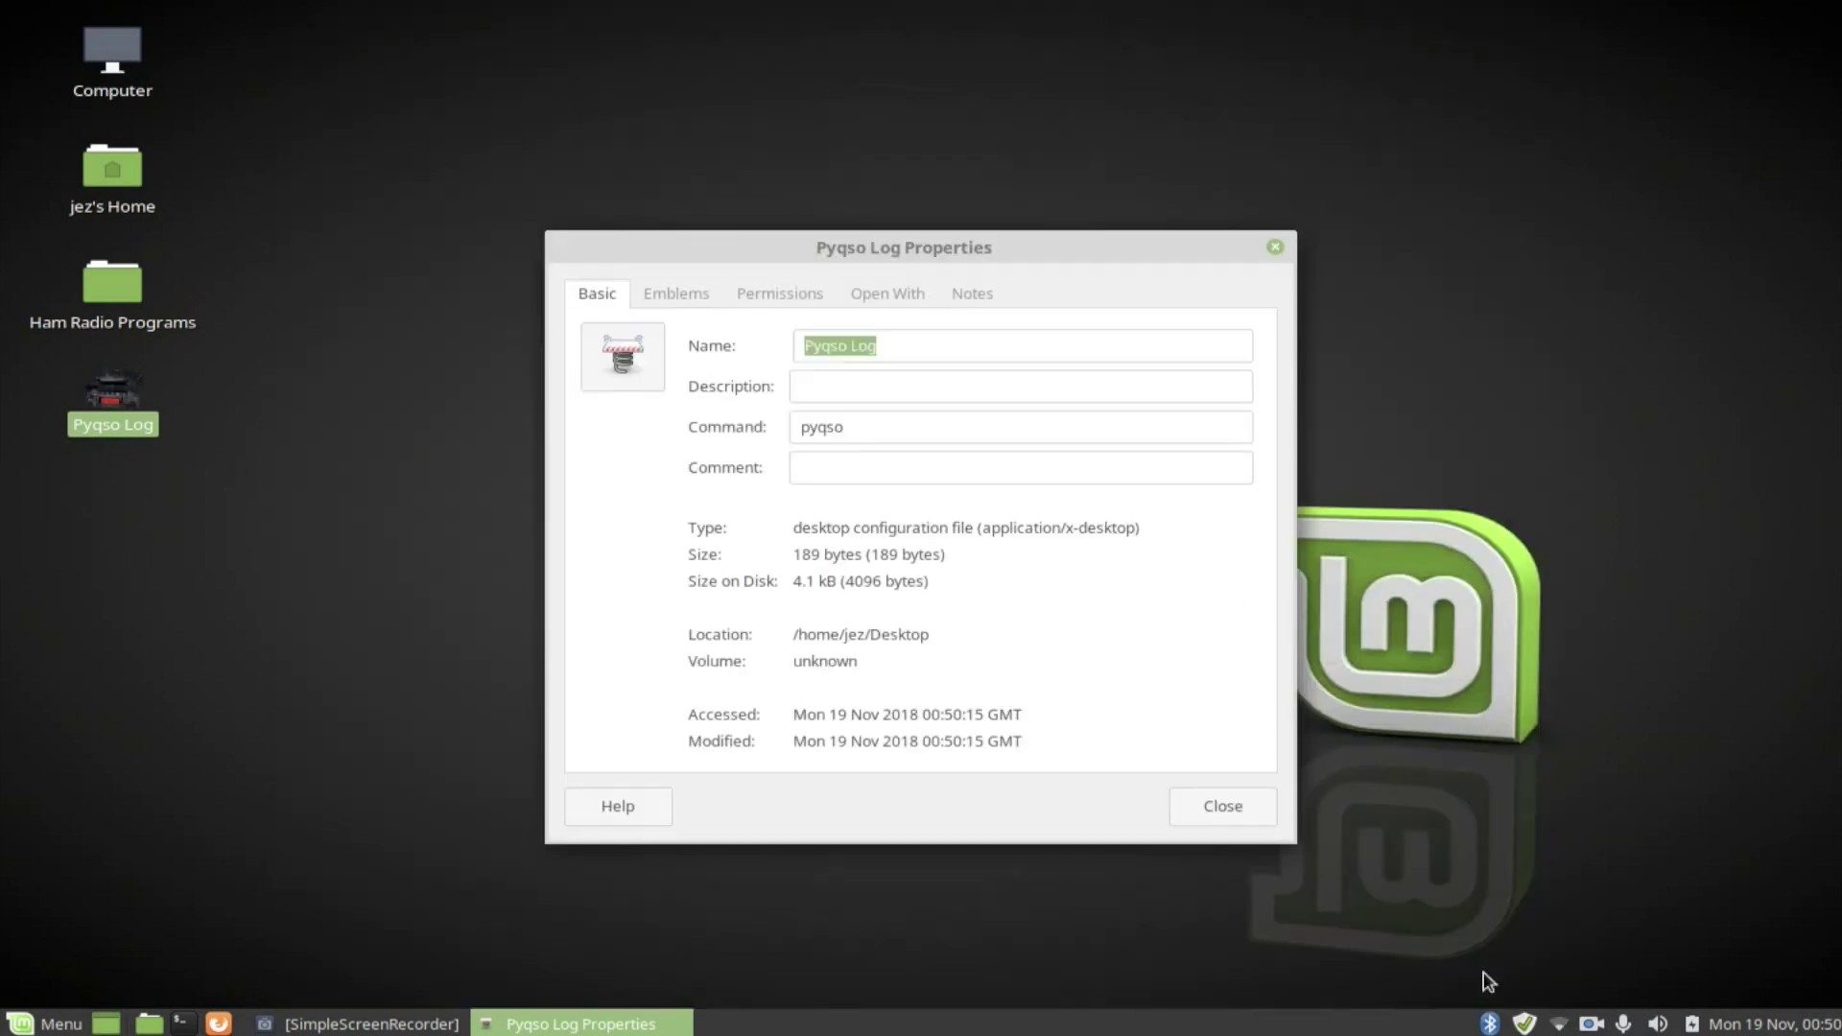
left_click(1230, 816)
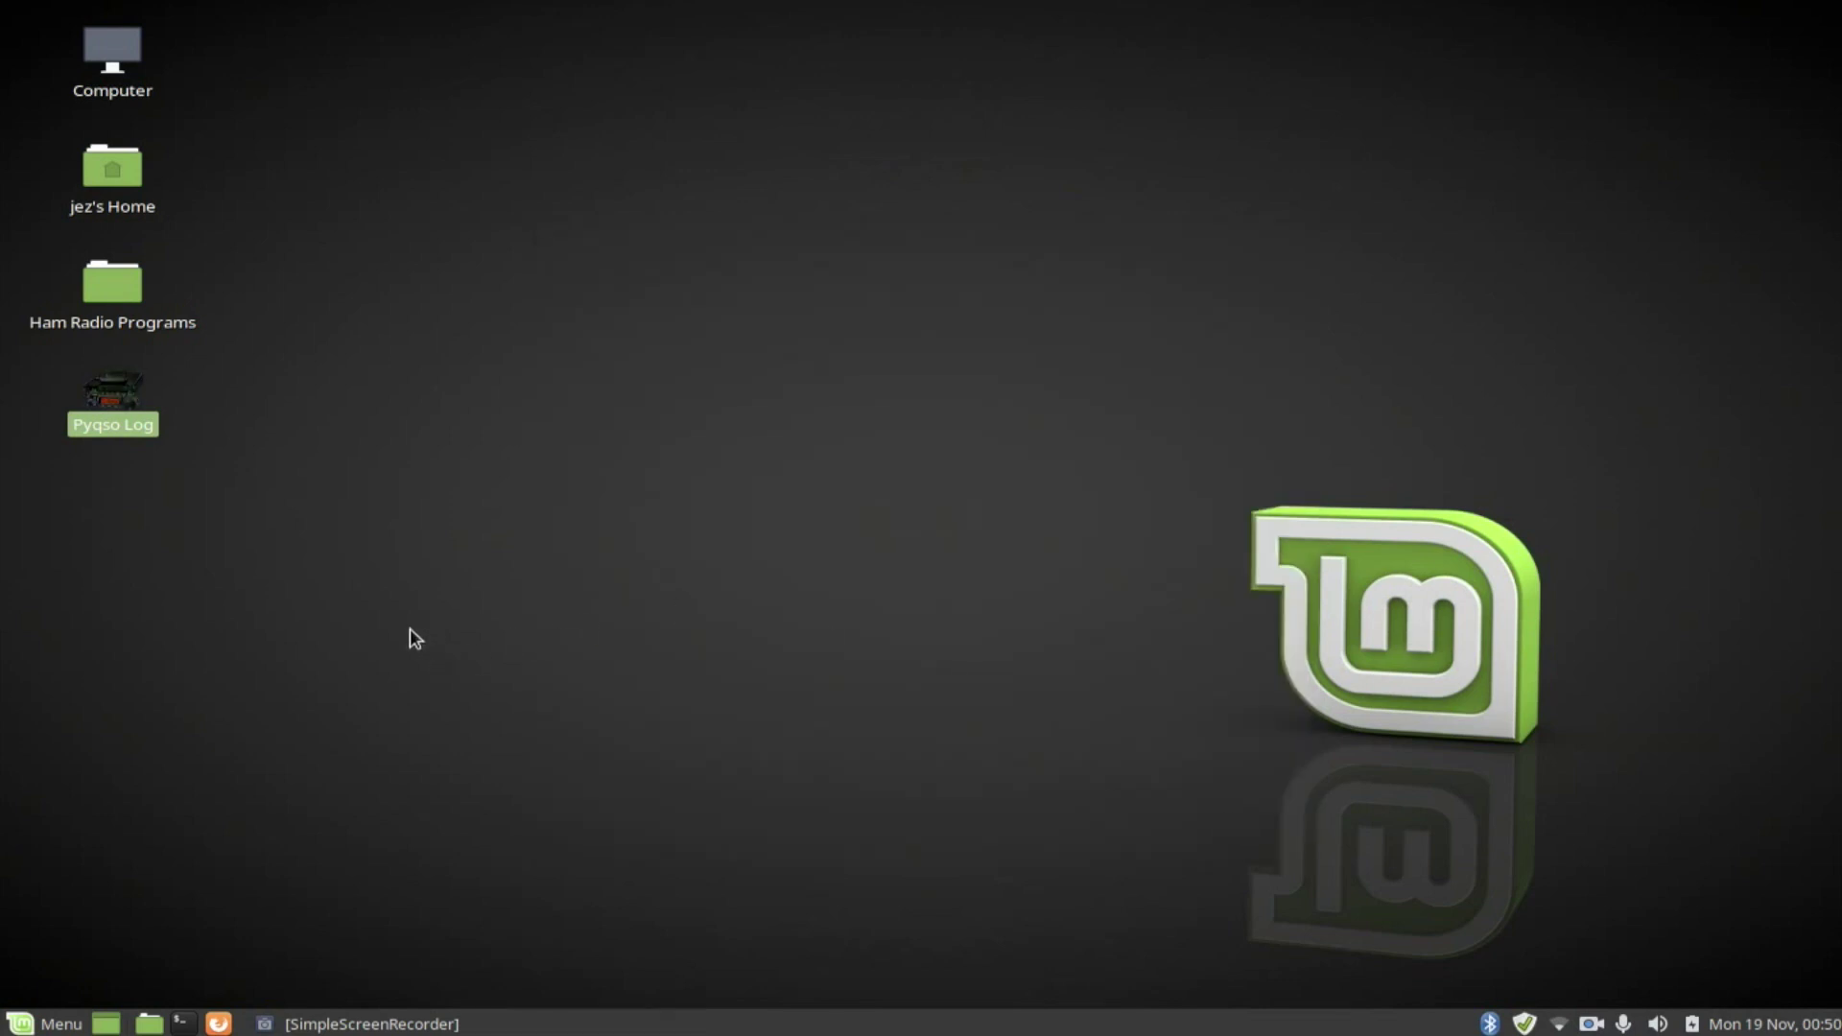
left_click(316, 576)
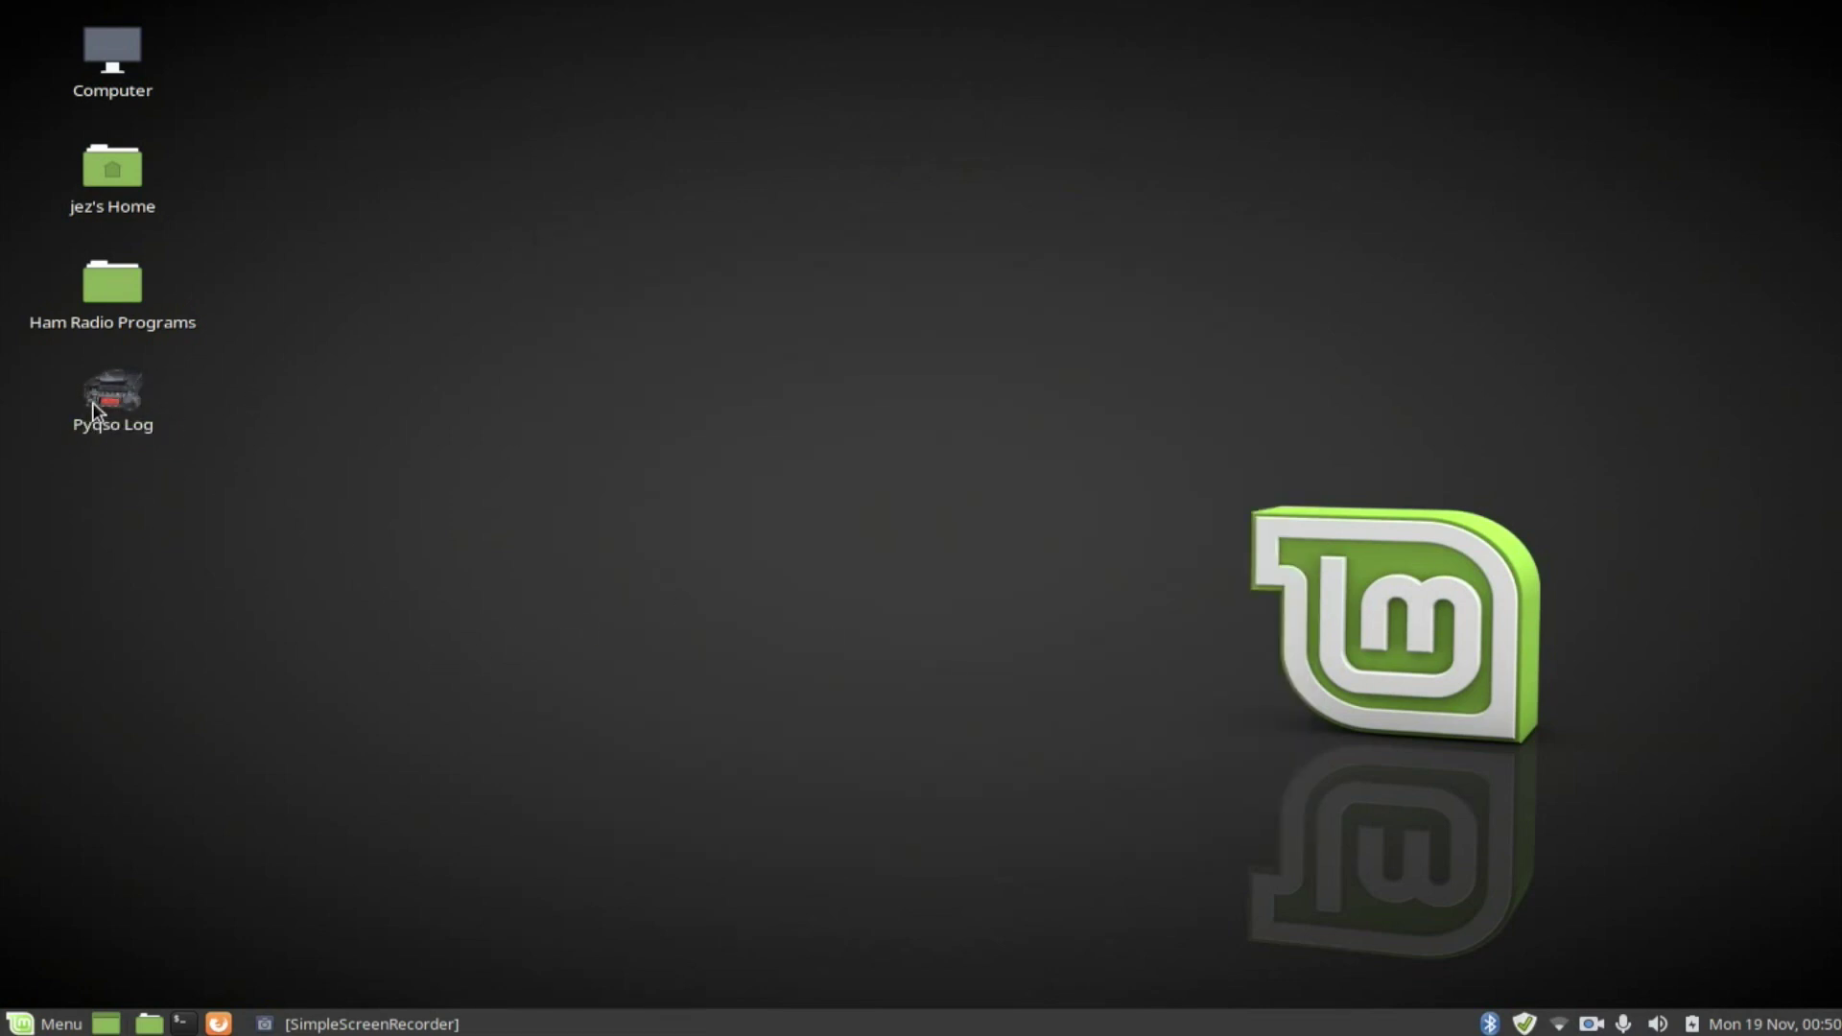
left_click_drag(93, 395, 96, 294)
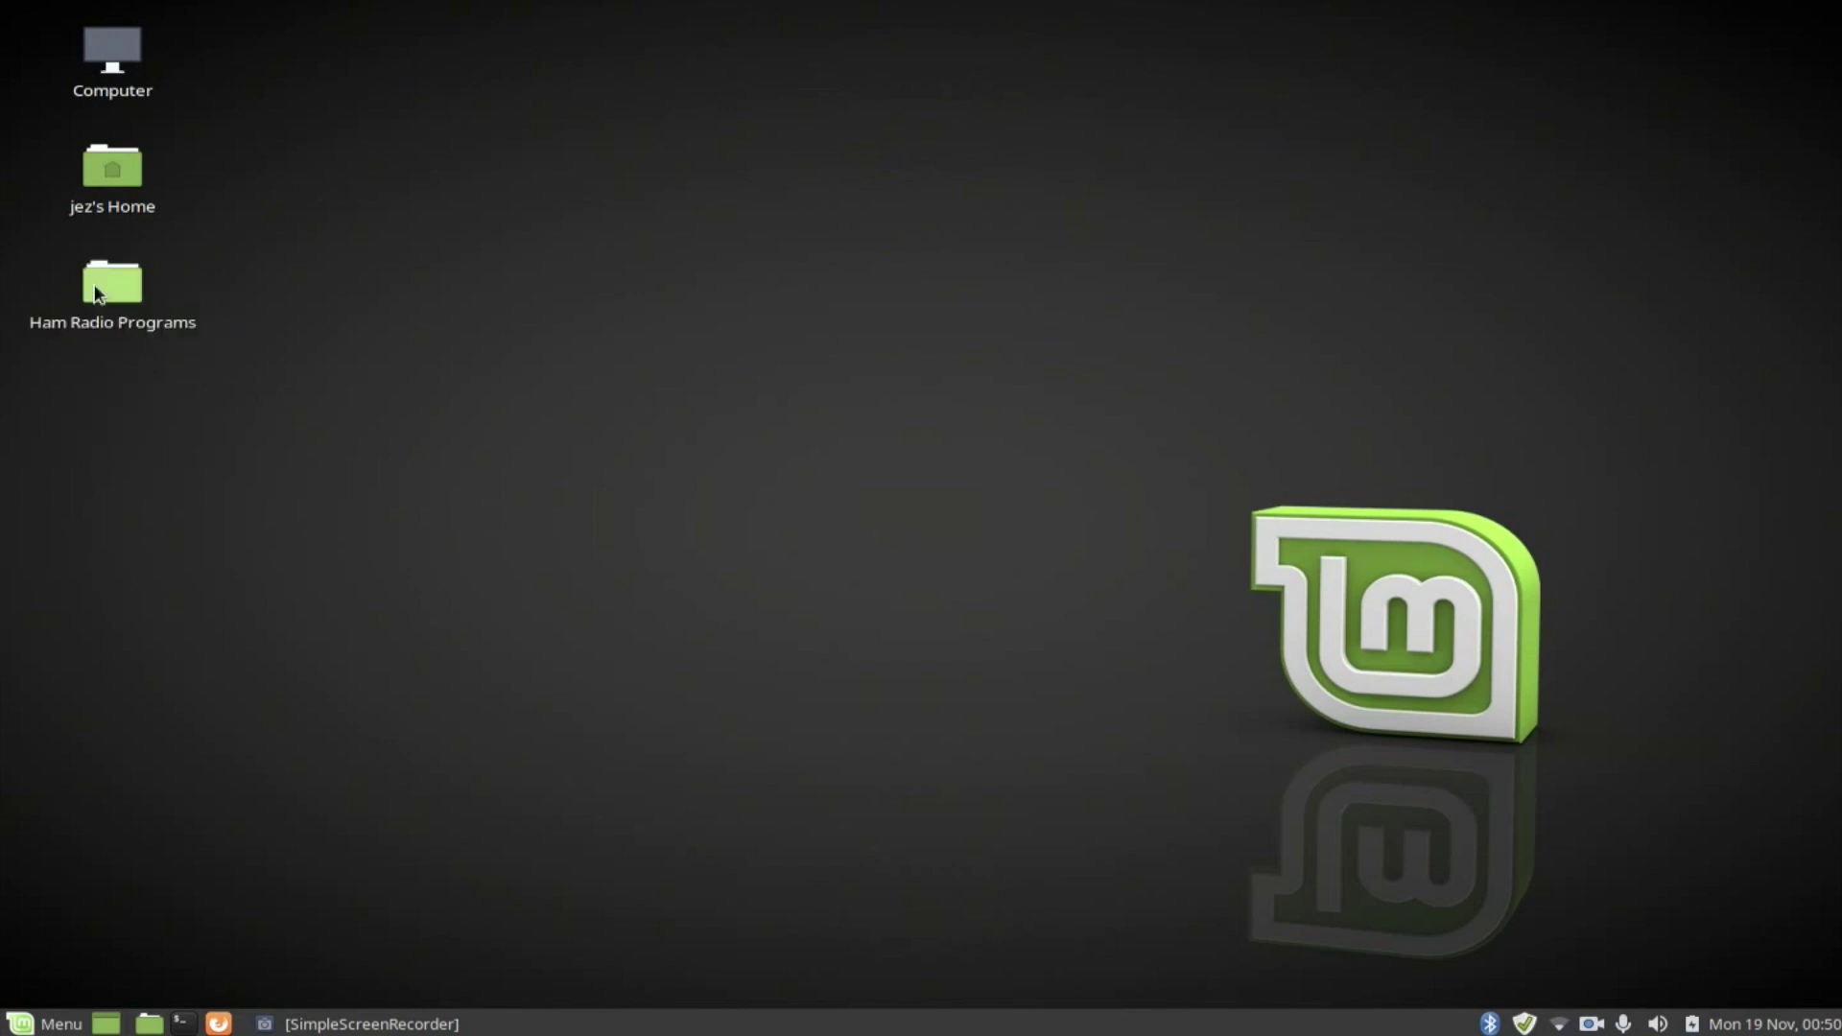
- Open the Ham Radio Programs folder and select the Pyqso Log launcher inside it
double_click(96, 288)
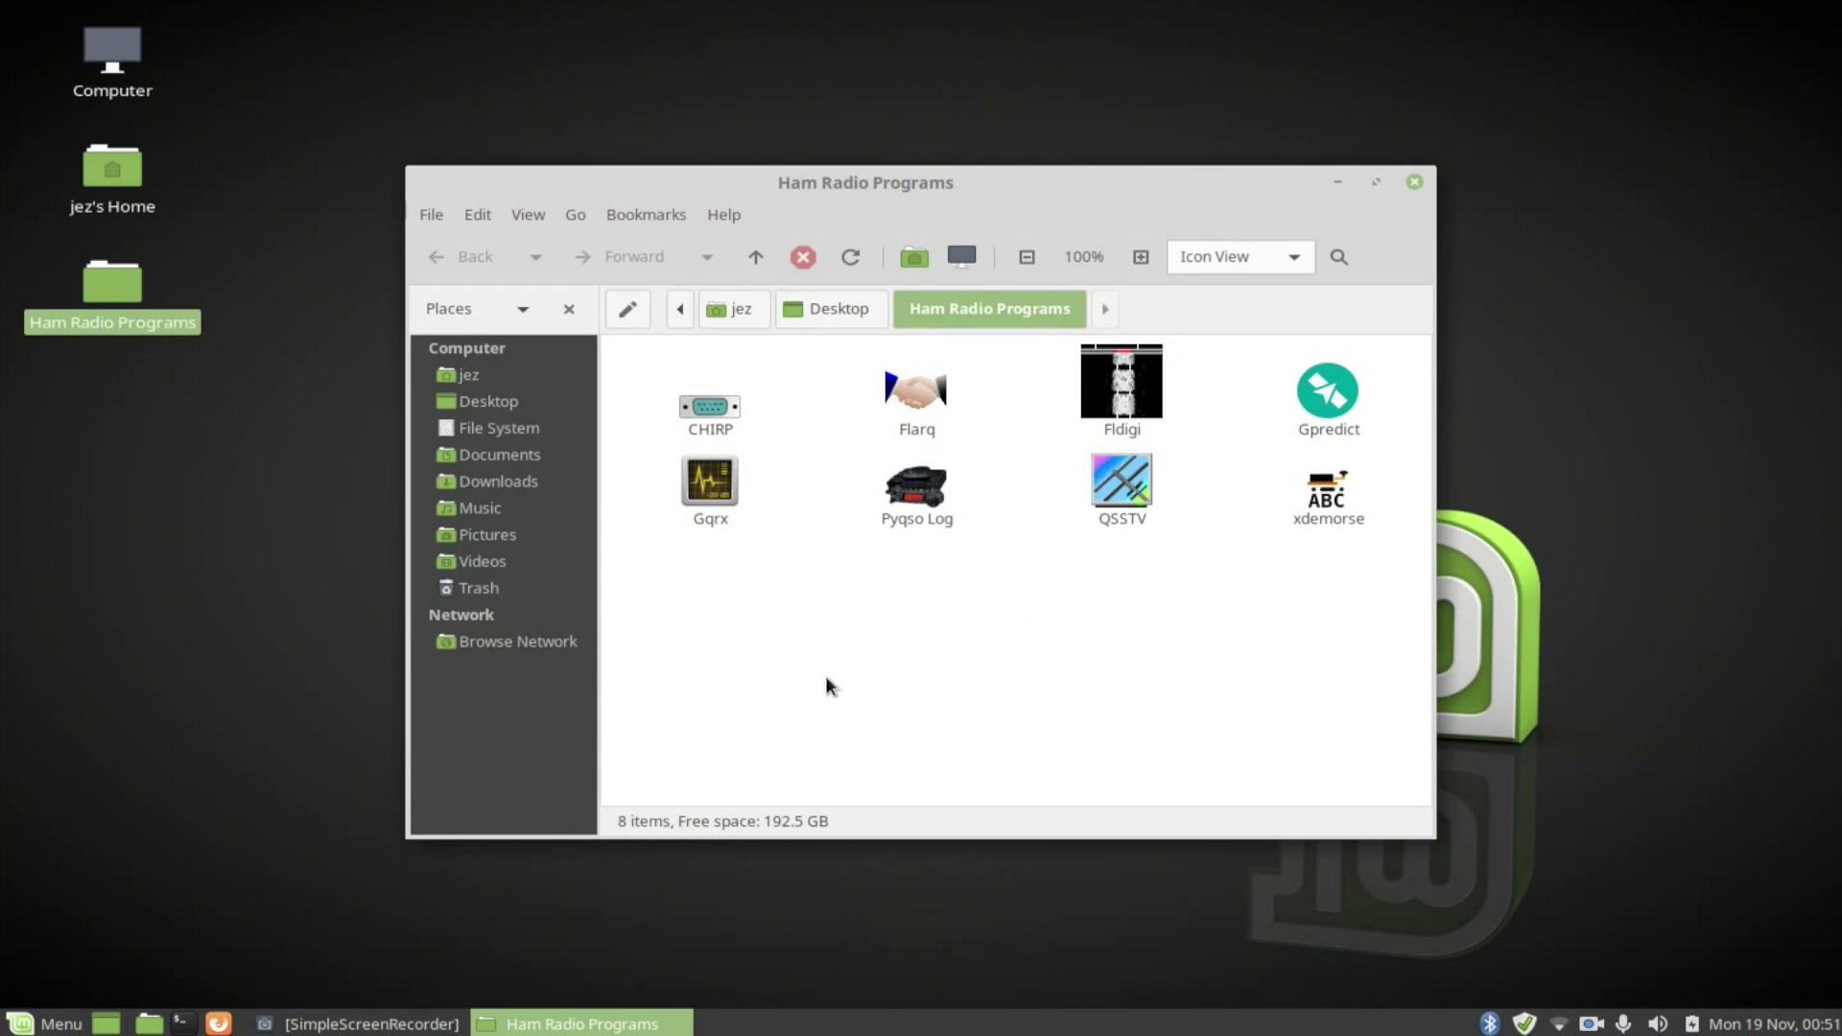
left_click(908, 495)
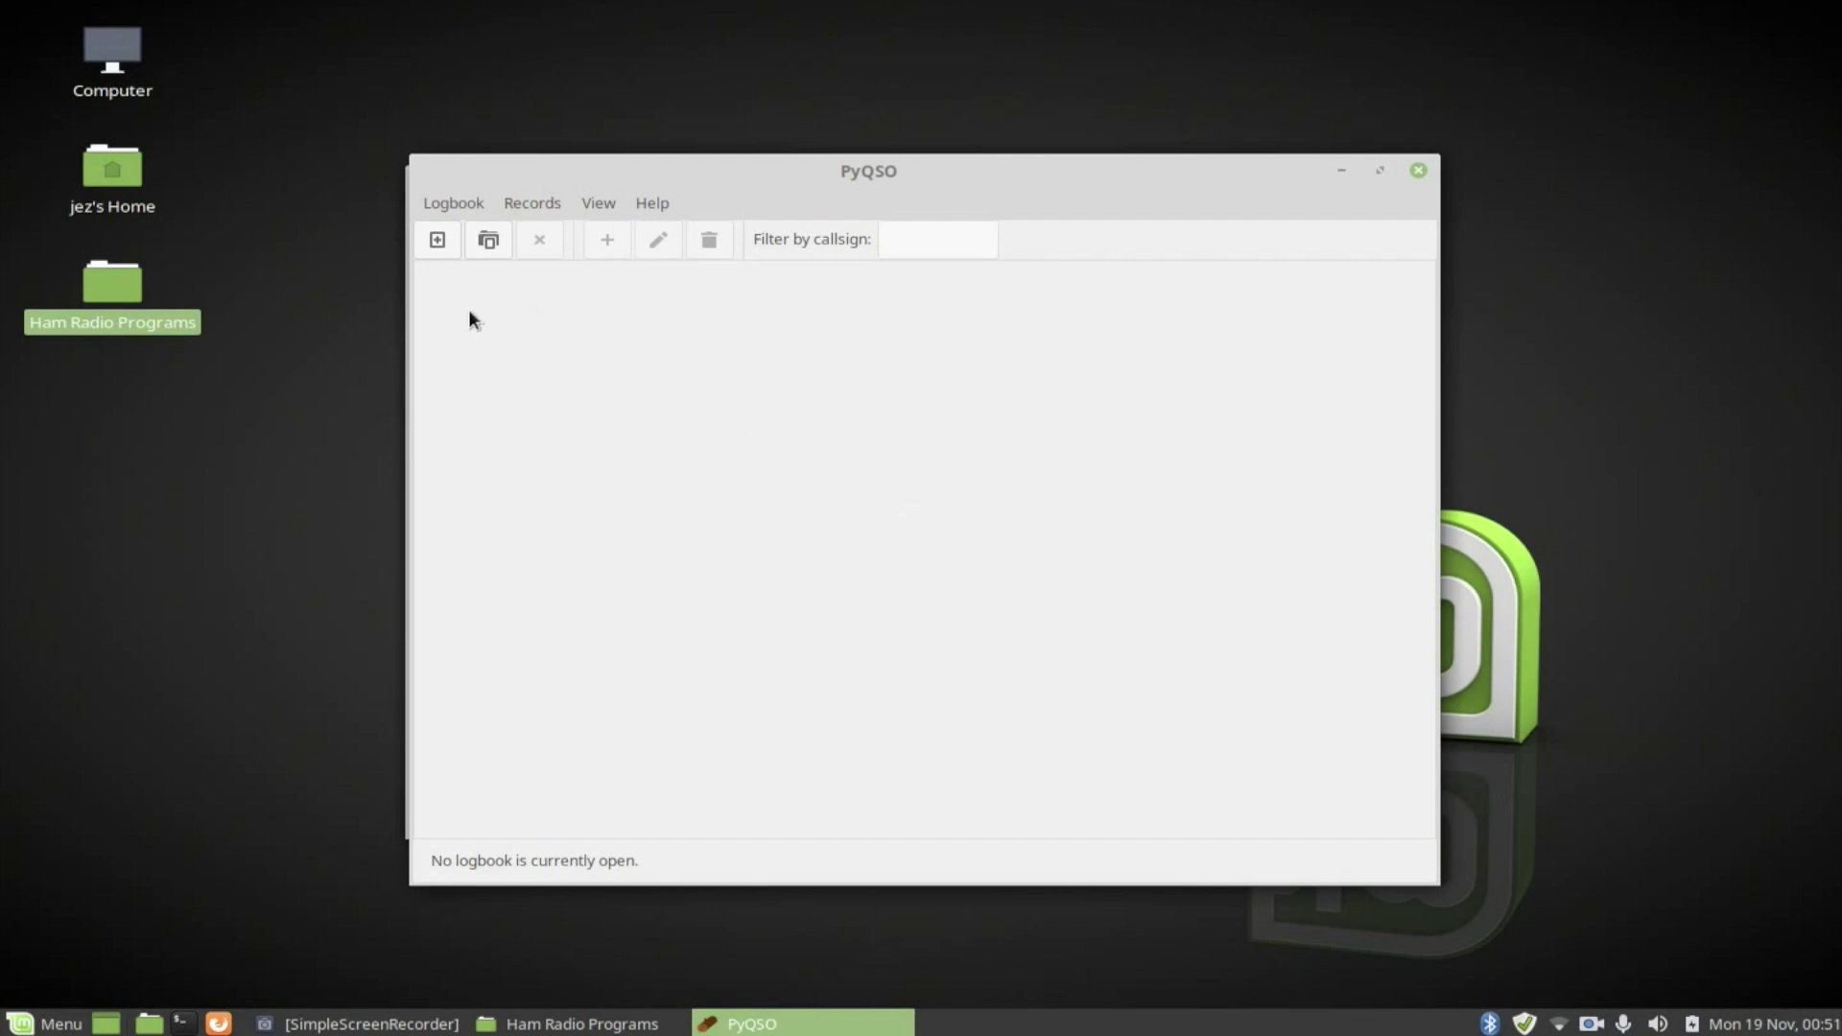
- Save a new logbook named 'My DX log' in the Documents folder
left_click(449, 244)
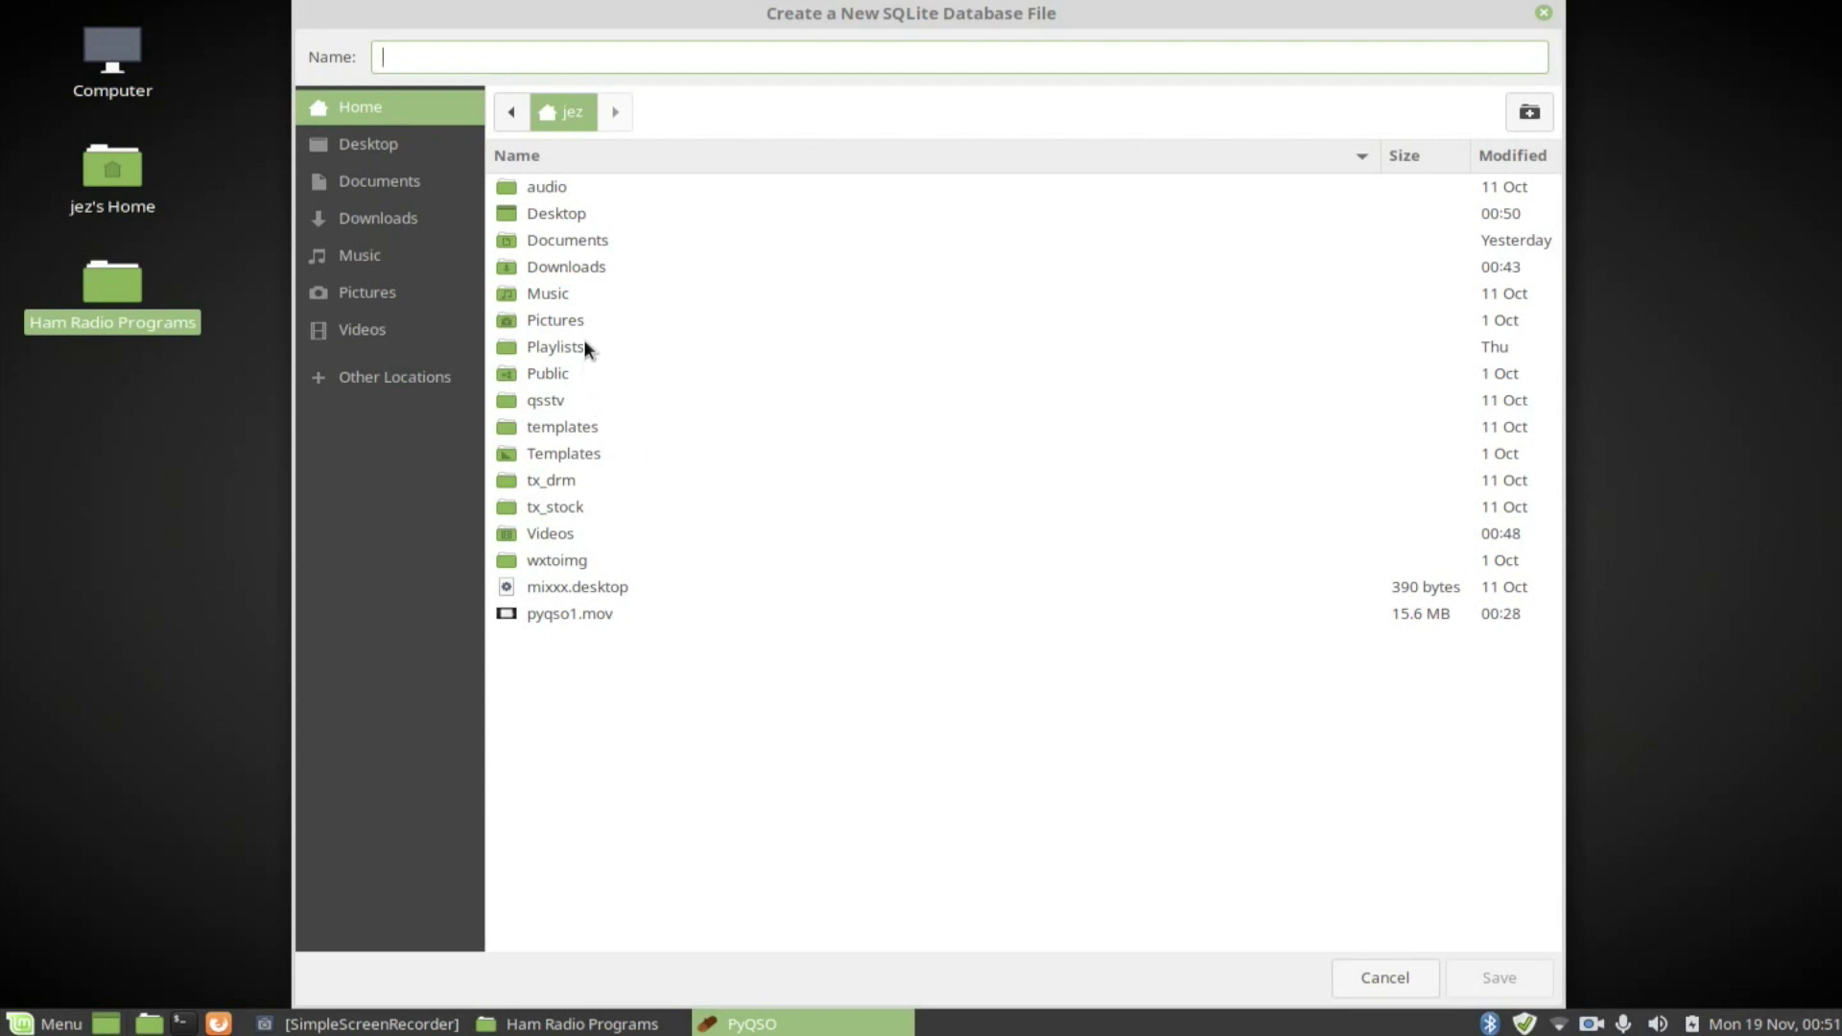
left_click(586, 246)
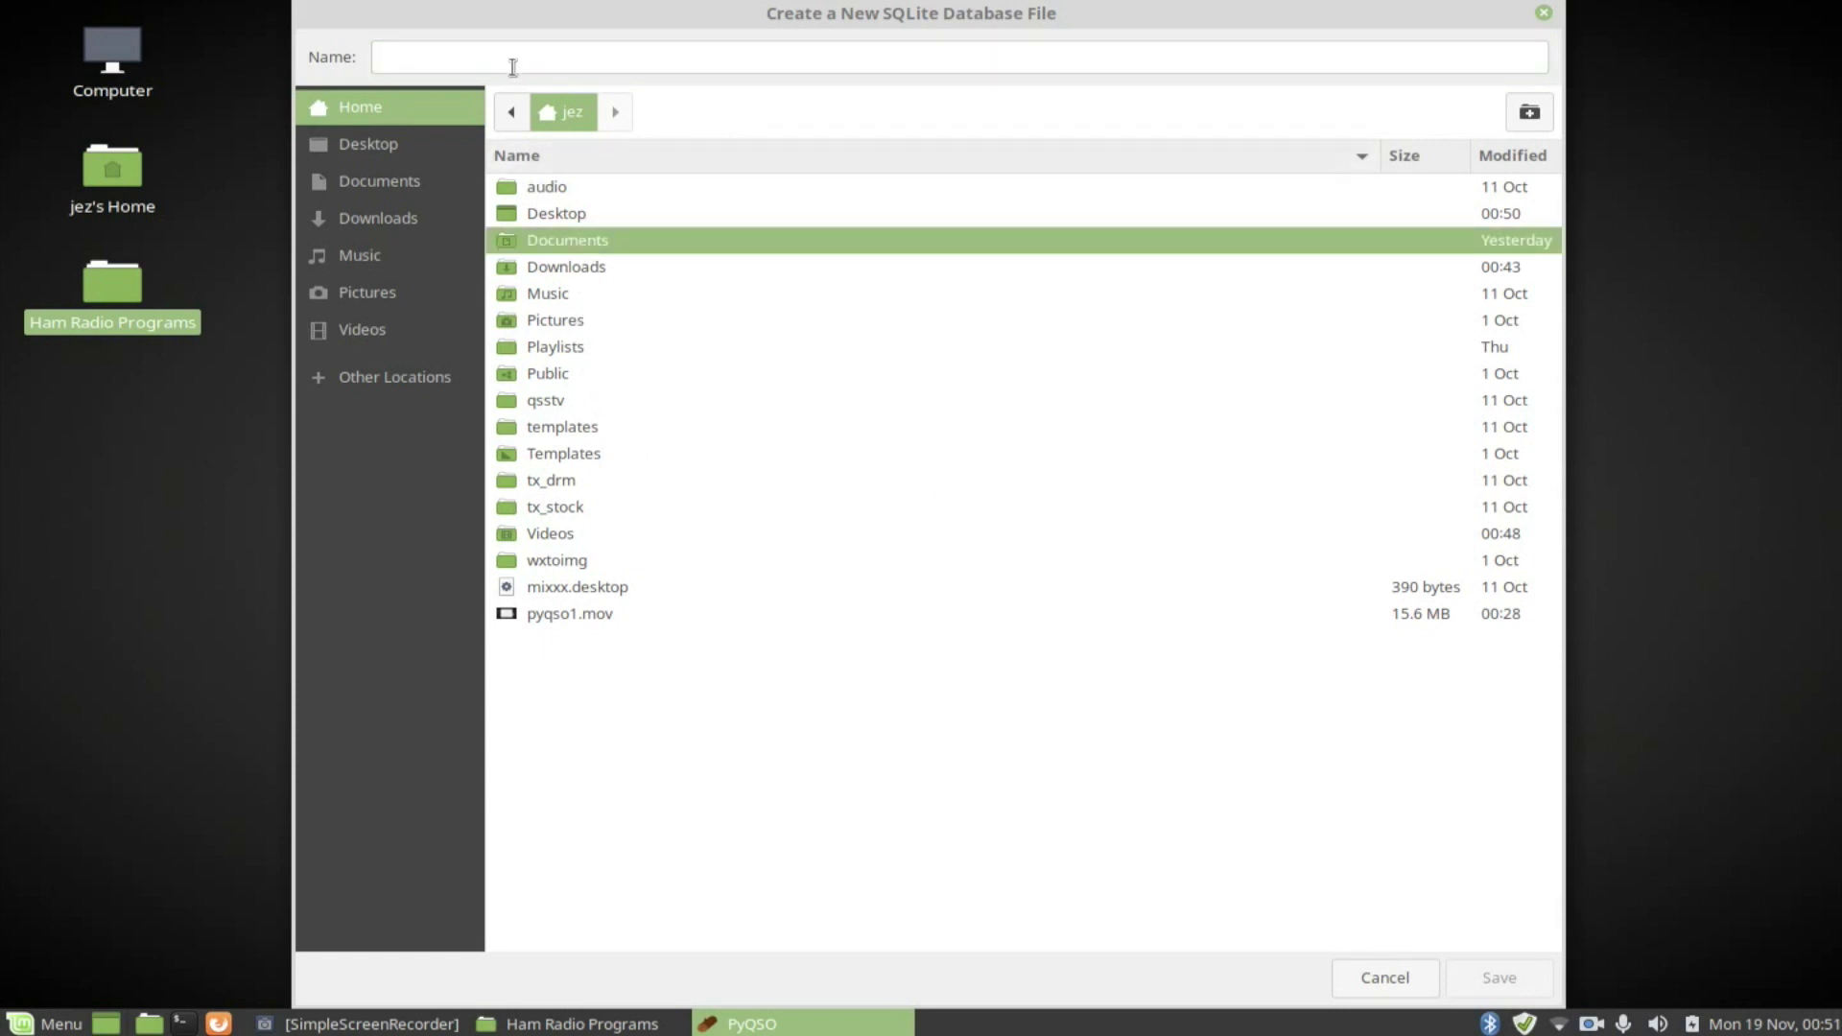
double_click(562, 244)
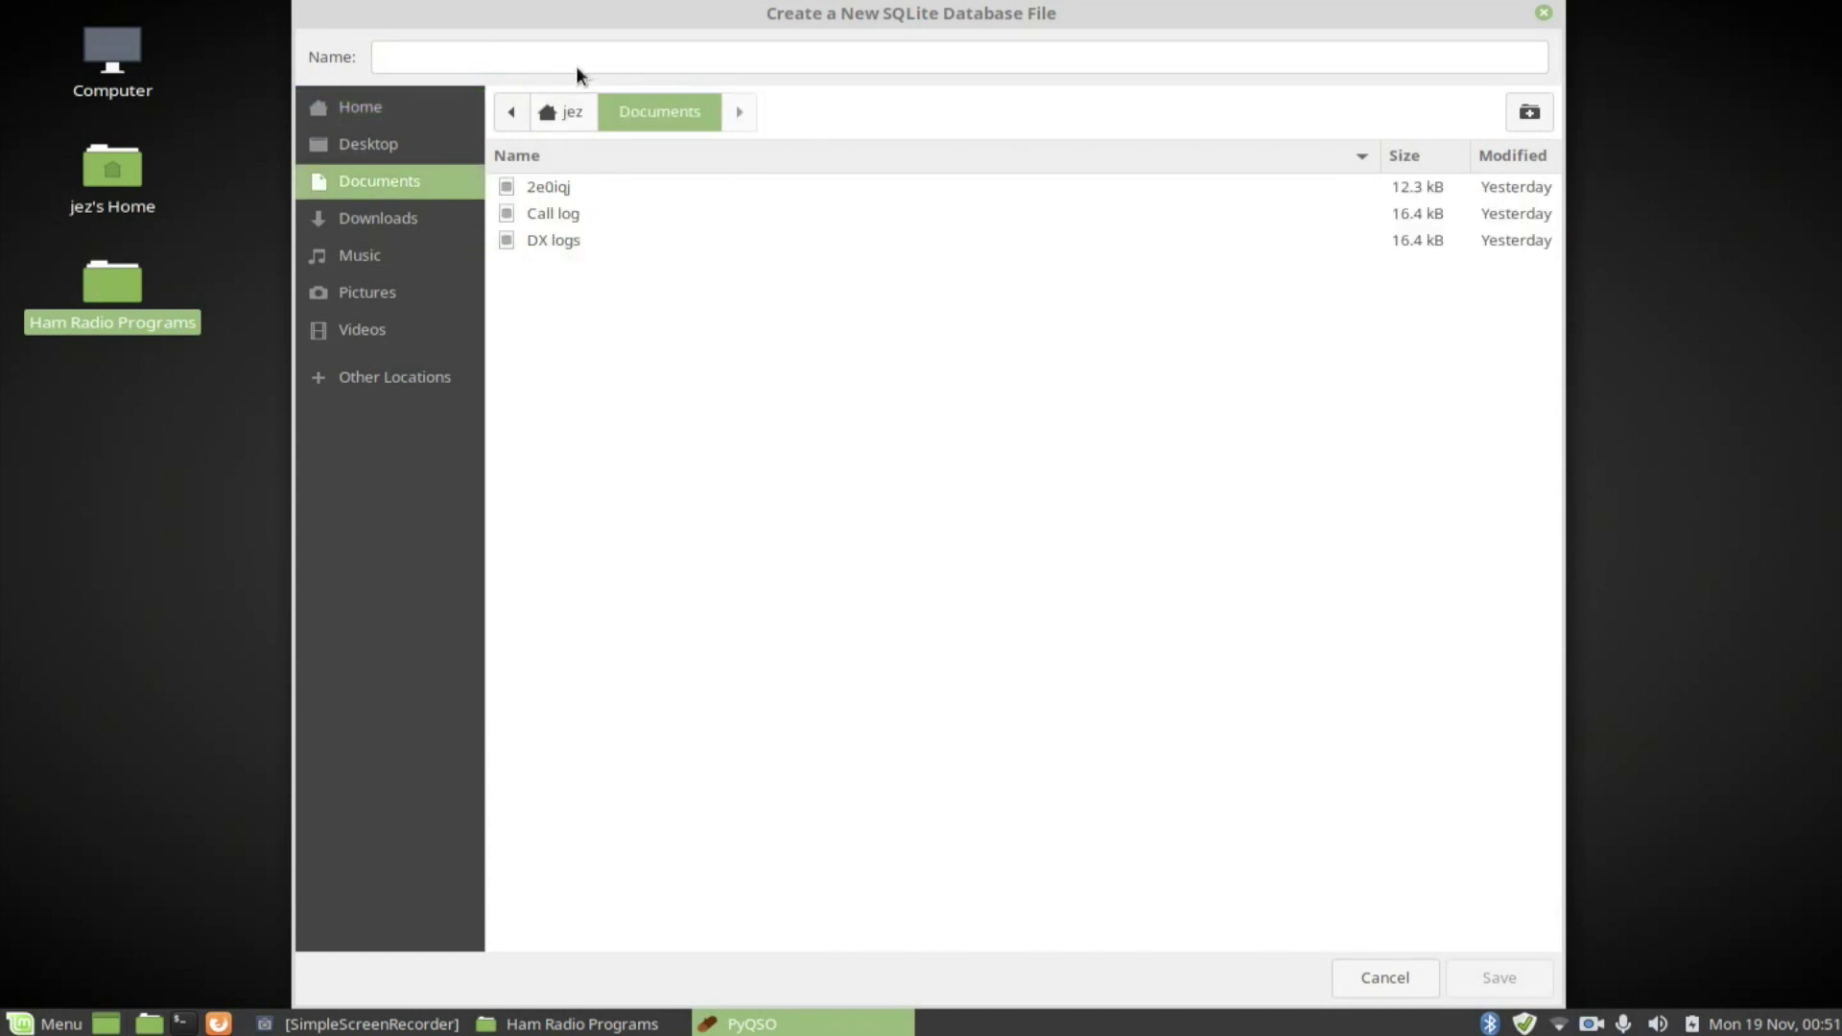
left_click(508, 65)
type("M")
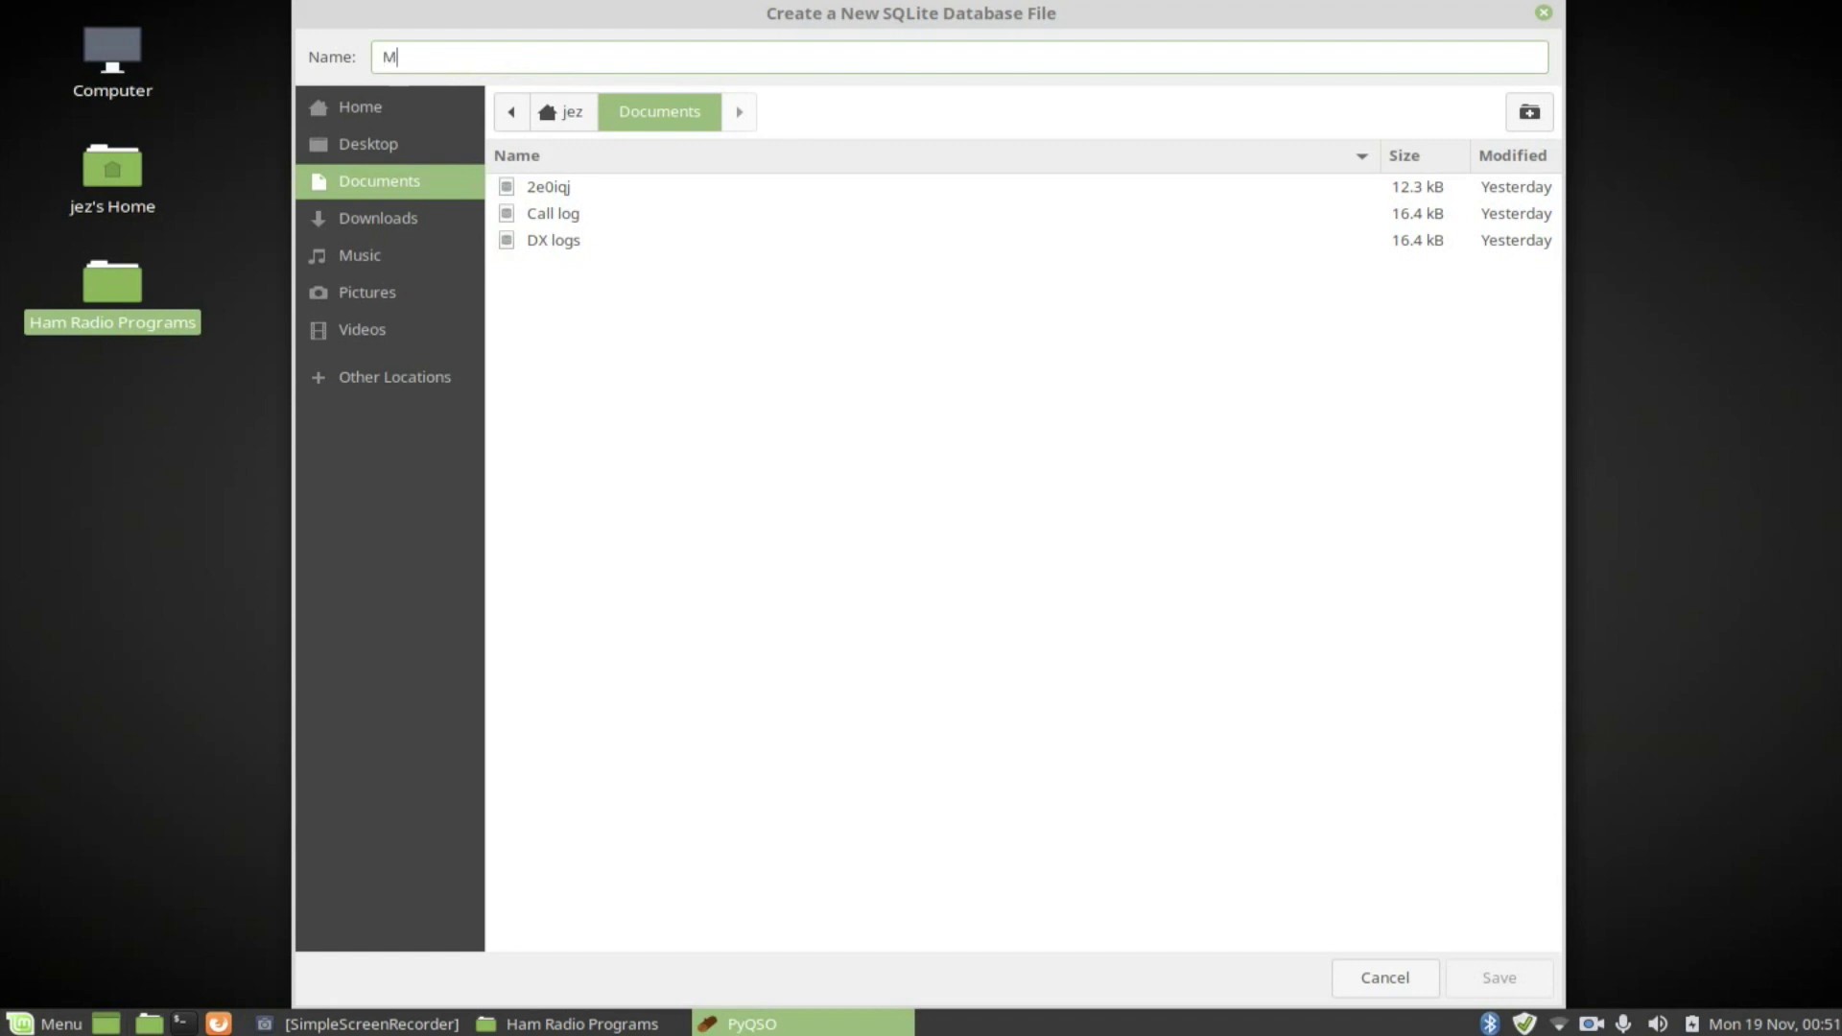
type("y DX log")
left_click(1495, 974)
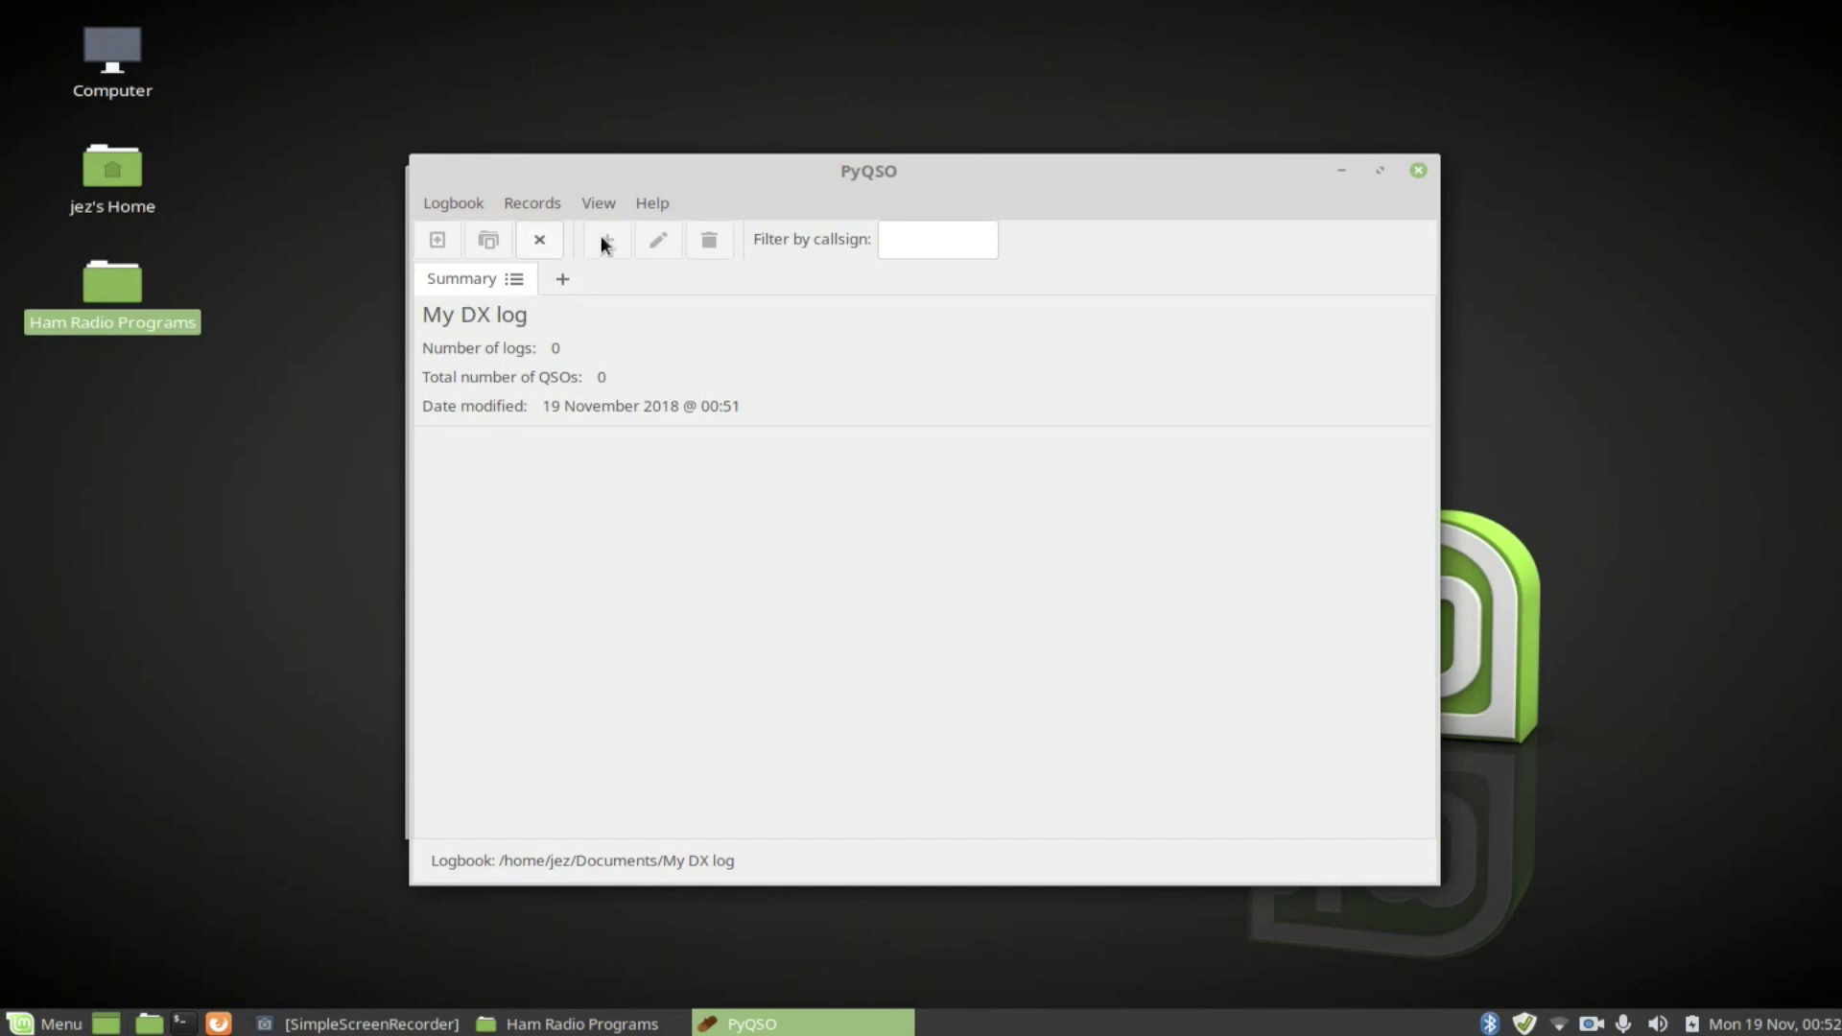
- Add a new log named GB3OY to the My DX log logbook
left_click(565, 279)
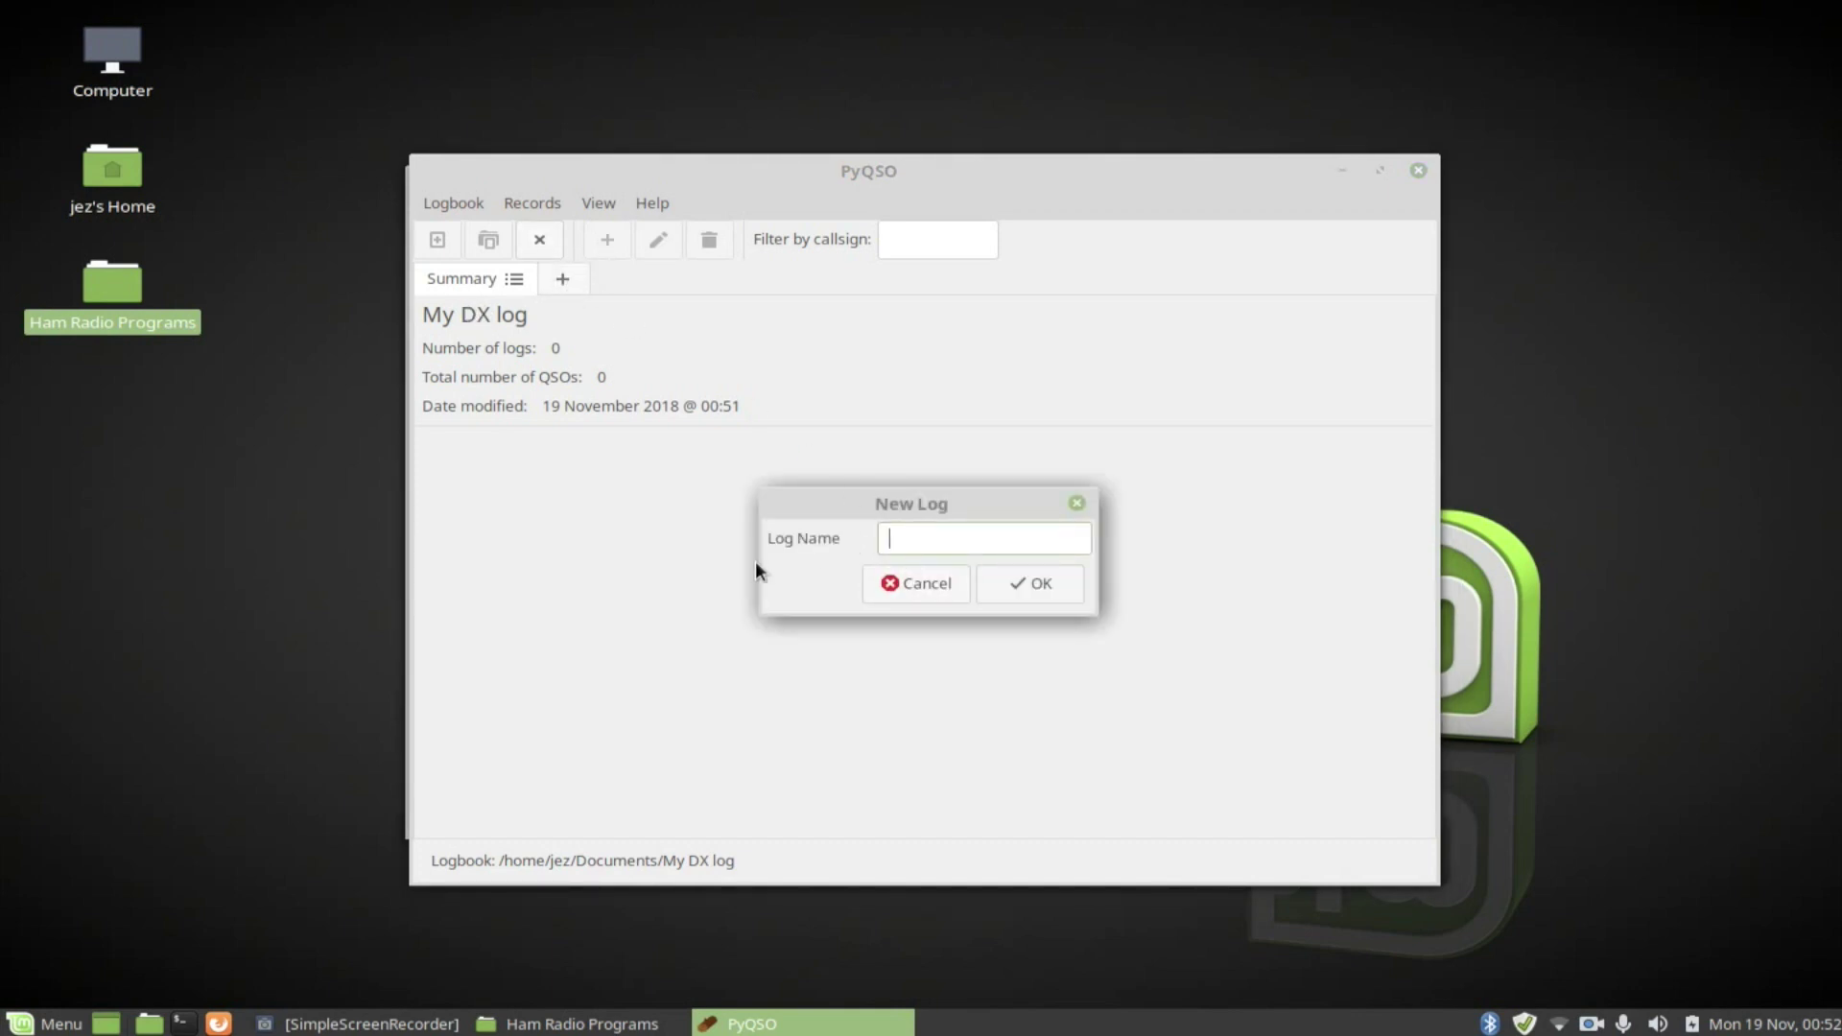
type("GB3OY")
left_click(1009, 584)
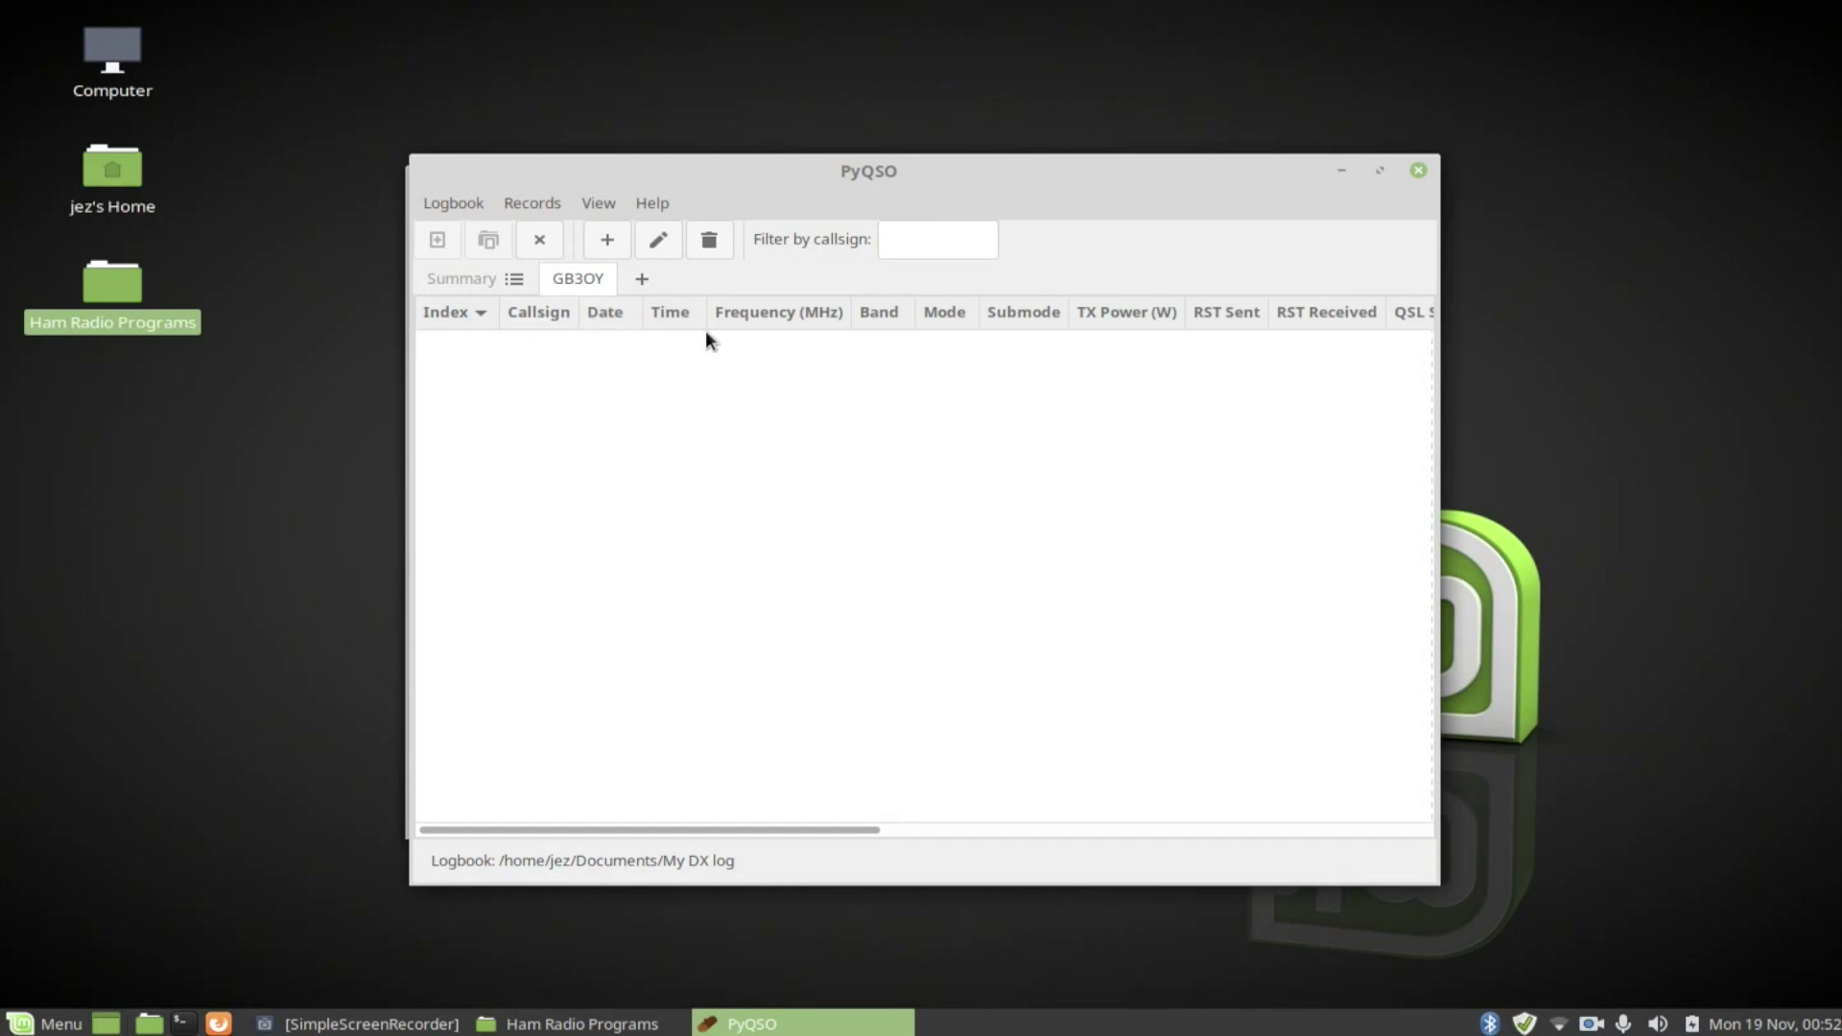
left_click(597, 239)
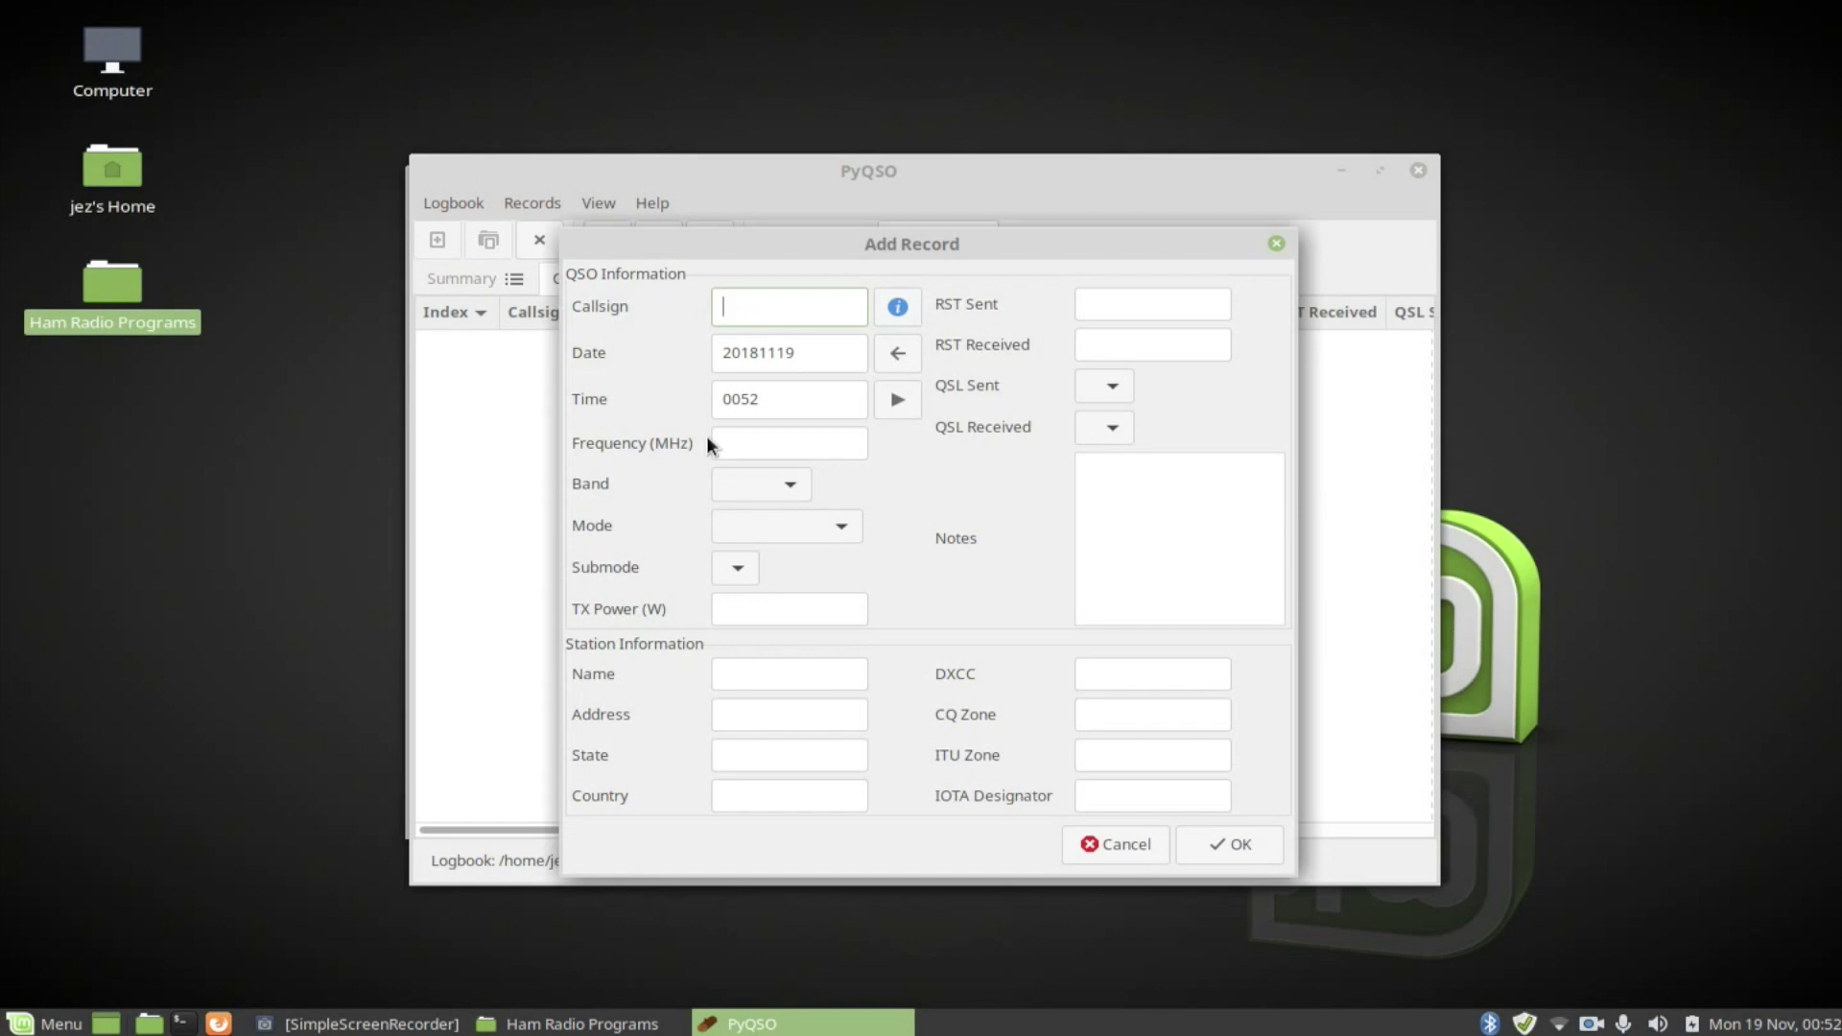
type("M0XTA")
left_click(894, 355)
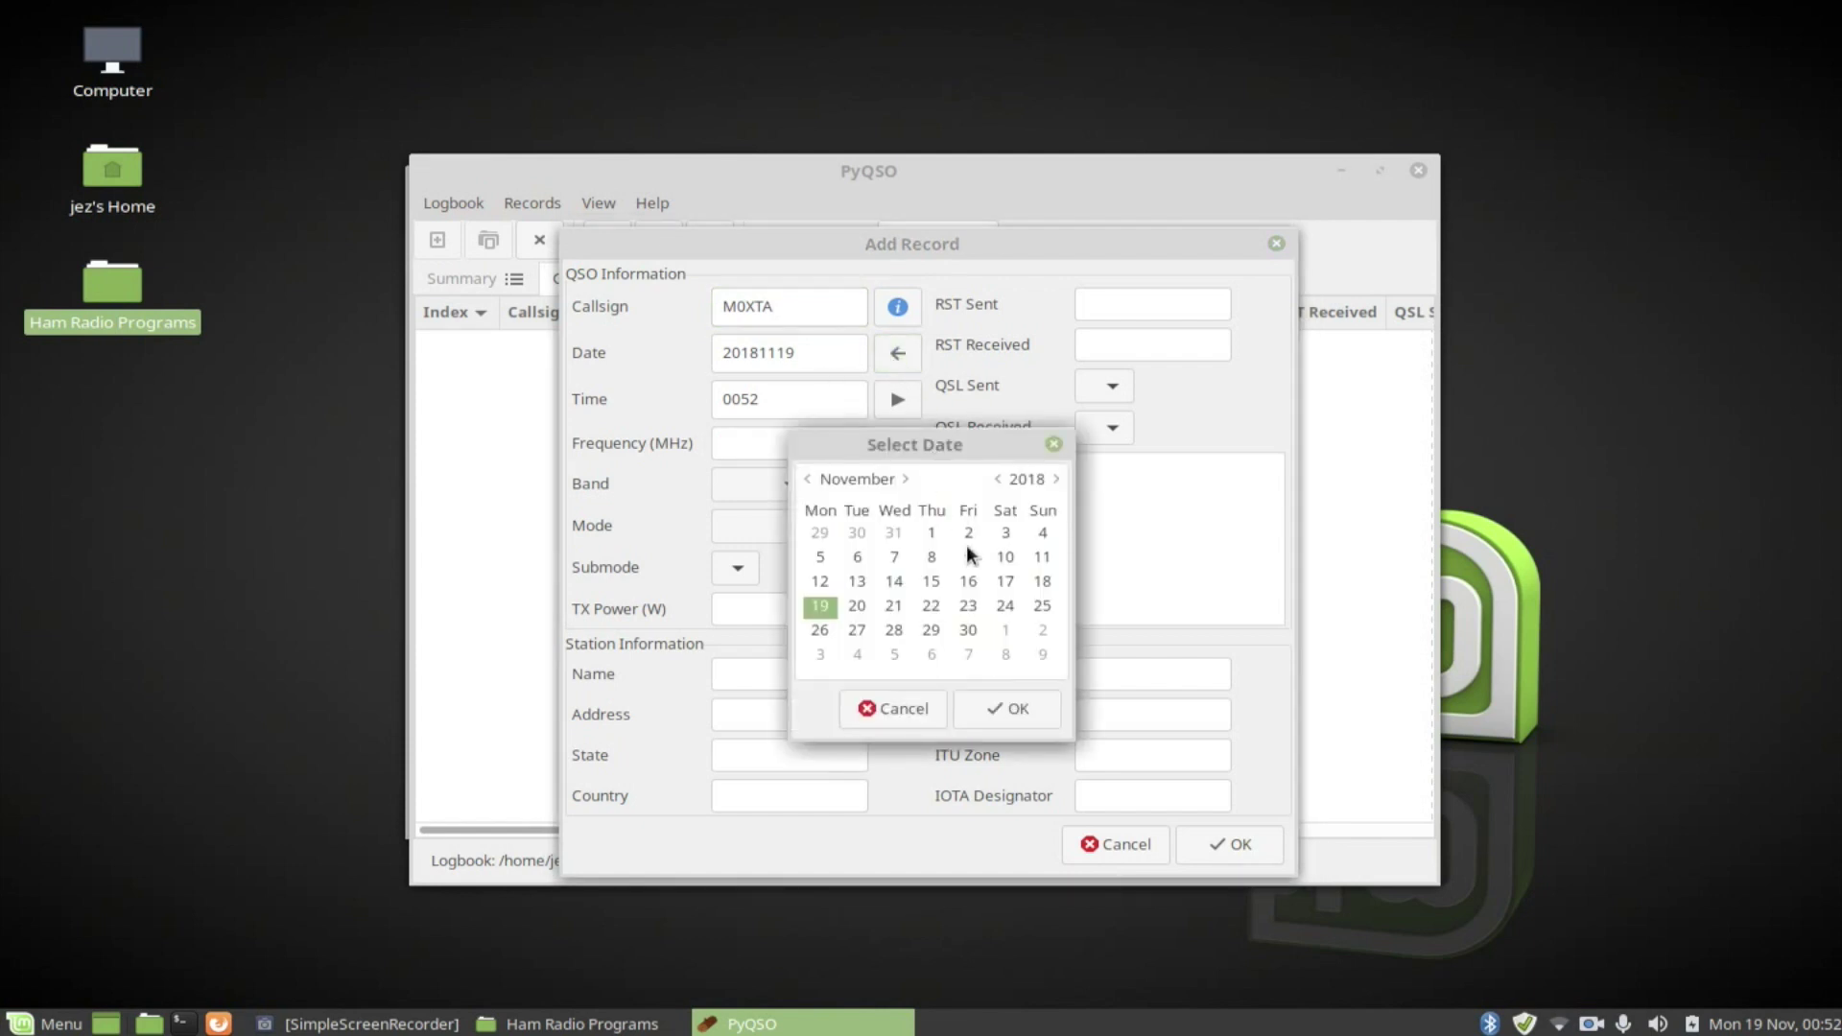
left_click(931, 582)
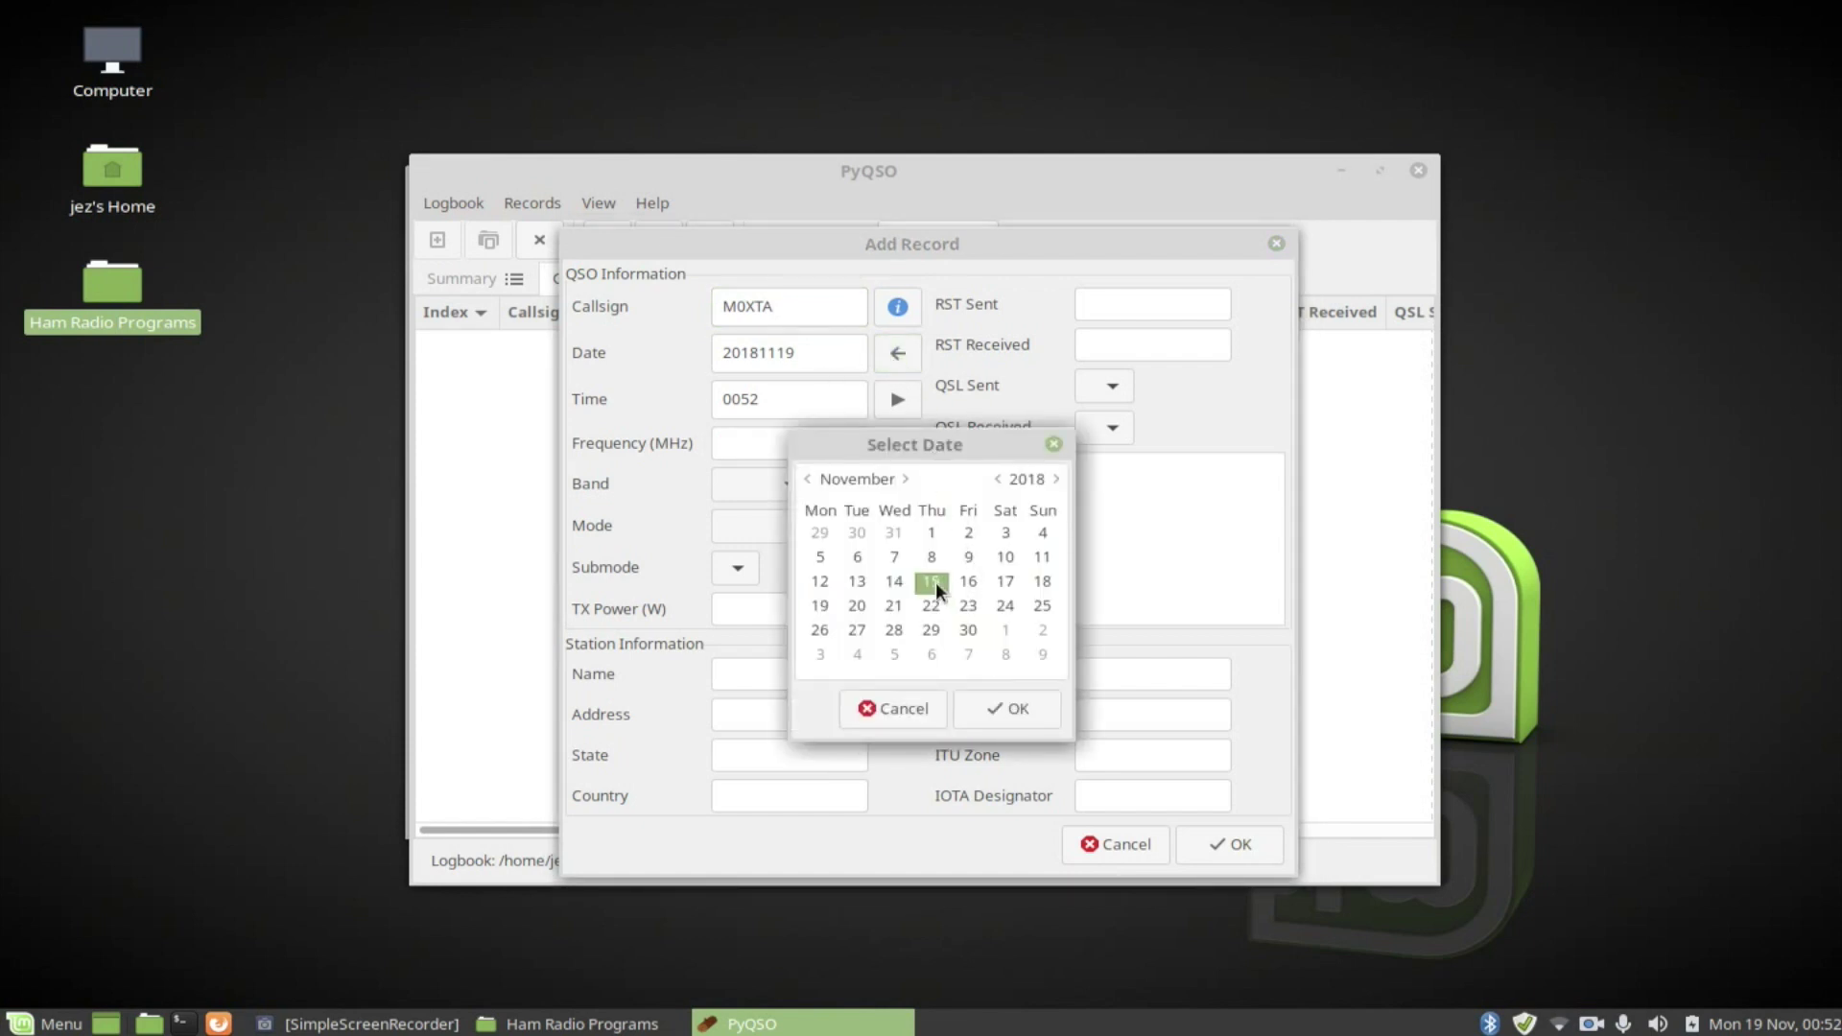
left_click(1007, 709)
left_click(811, 395)
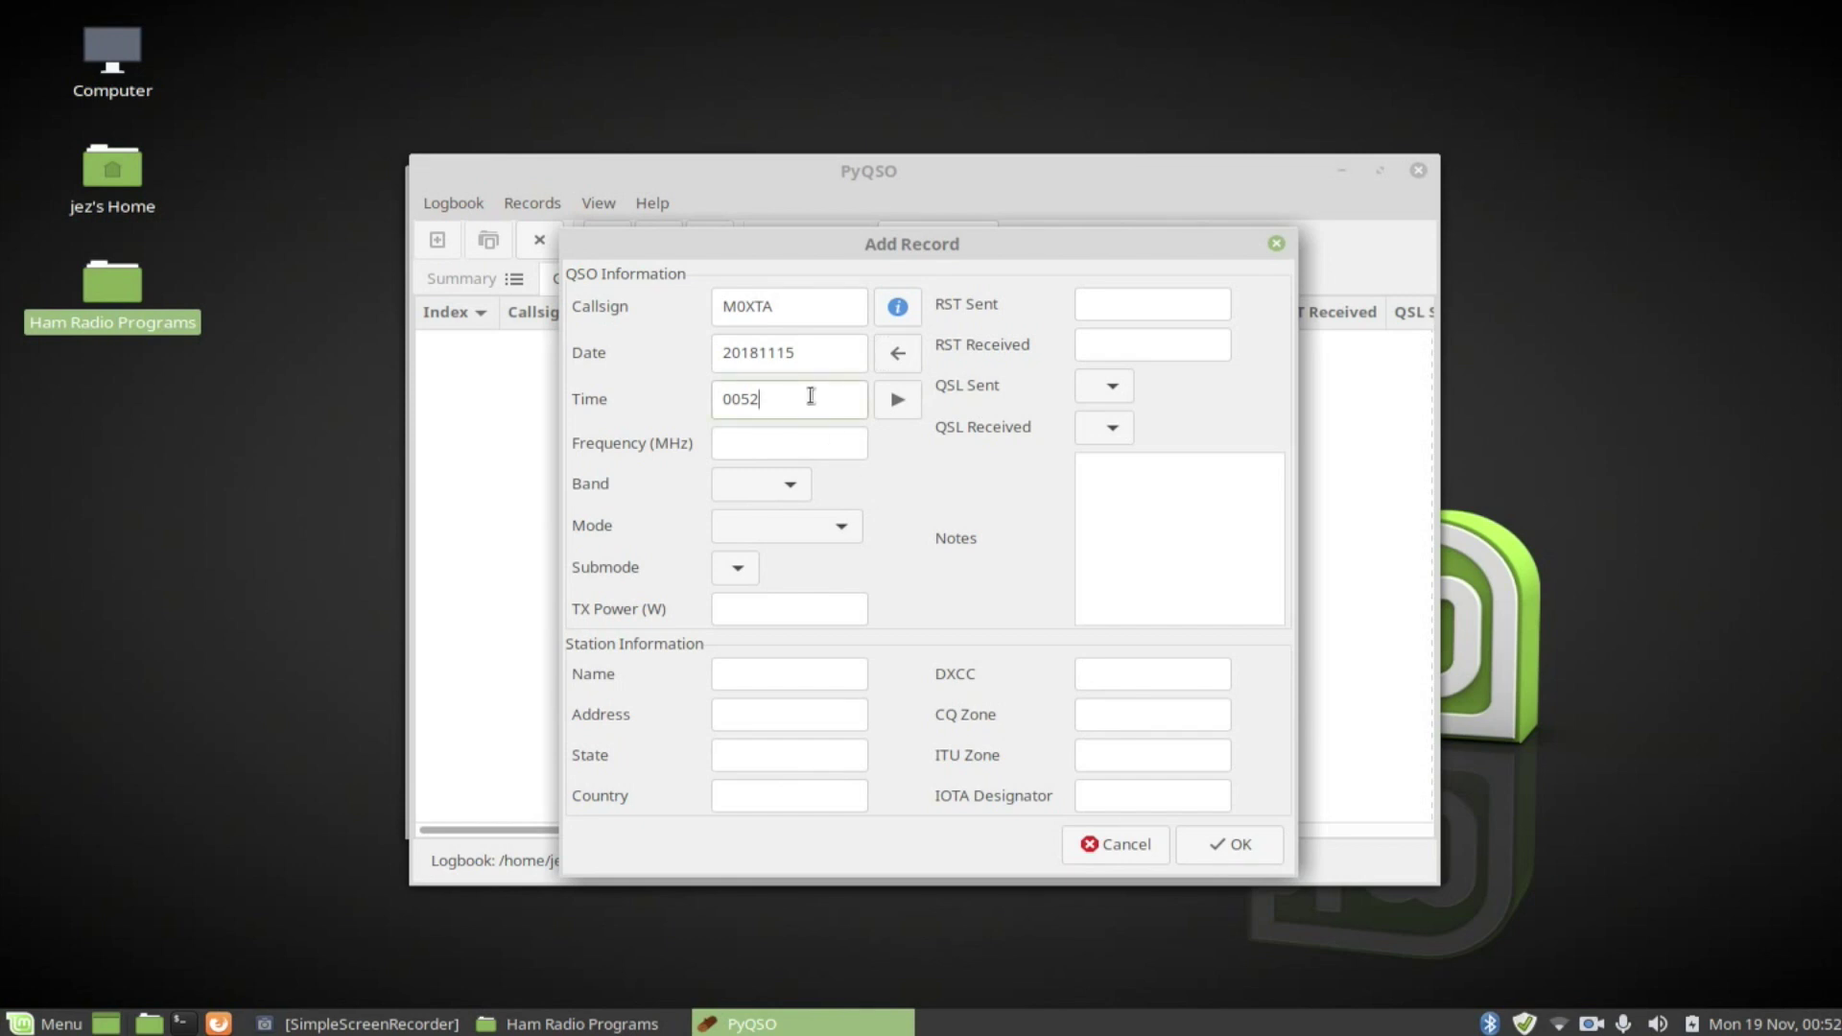
key("BackSpace")
key("BackSpace")
key("BackSpace")
key("BackSpace")
type("0730")
left_click(759, 447)
type("433.")
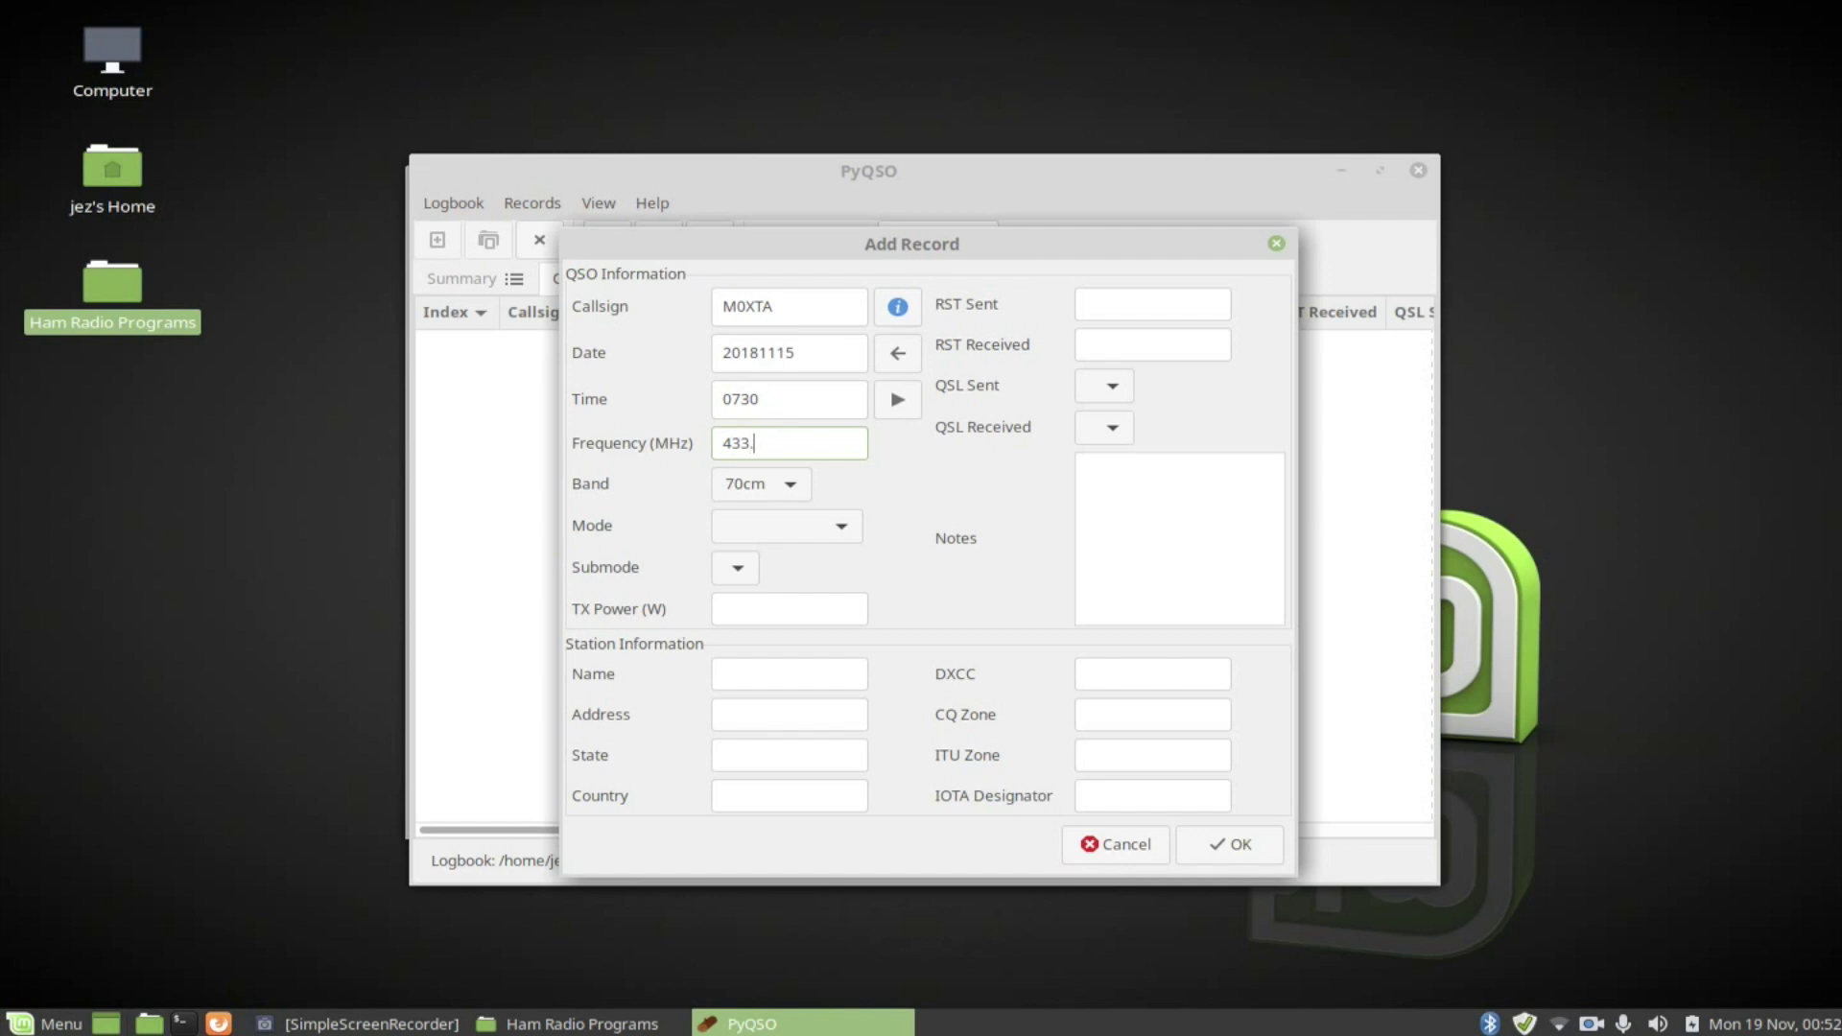
type("400")
- Set the band to 70cm, mode to FM and TX power to 10
left_click(742, 489)
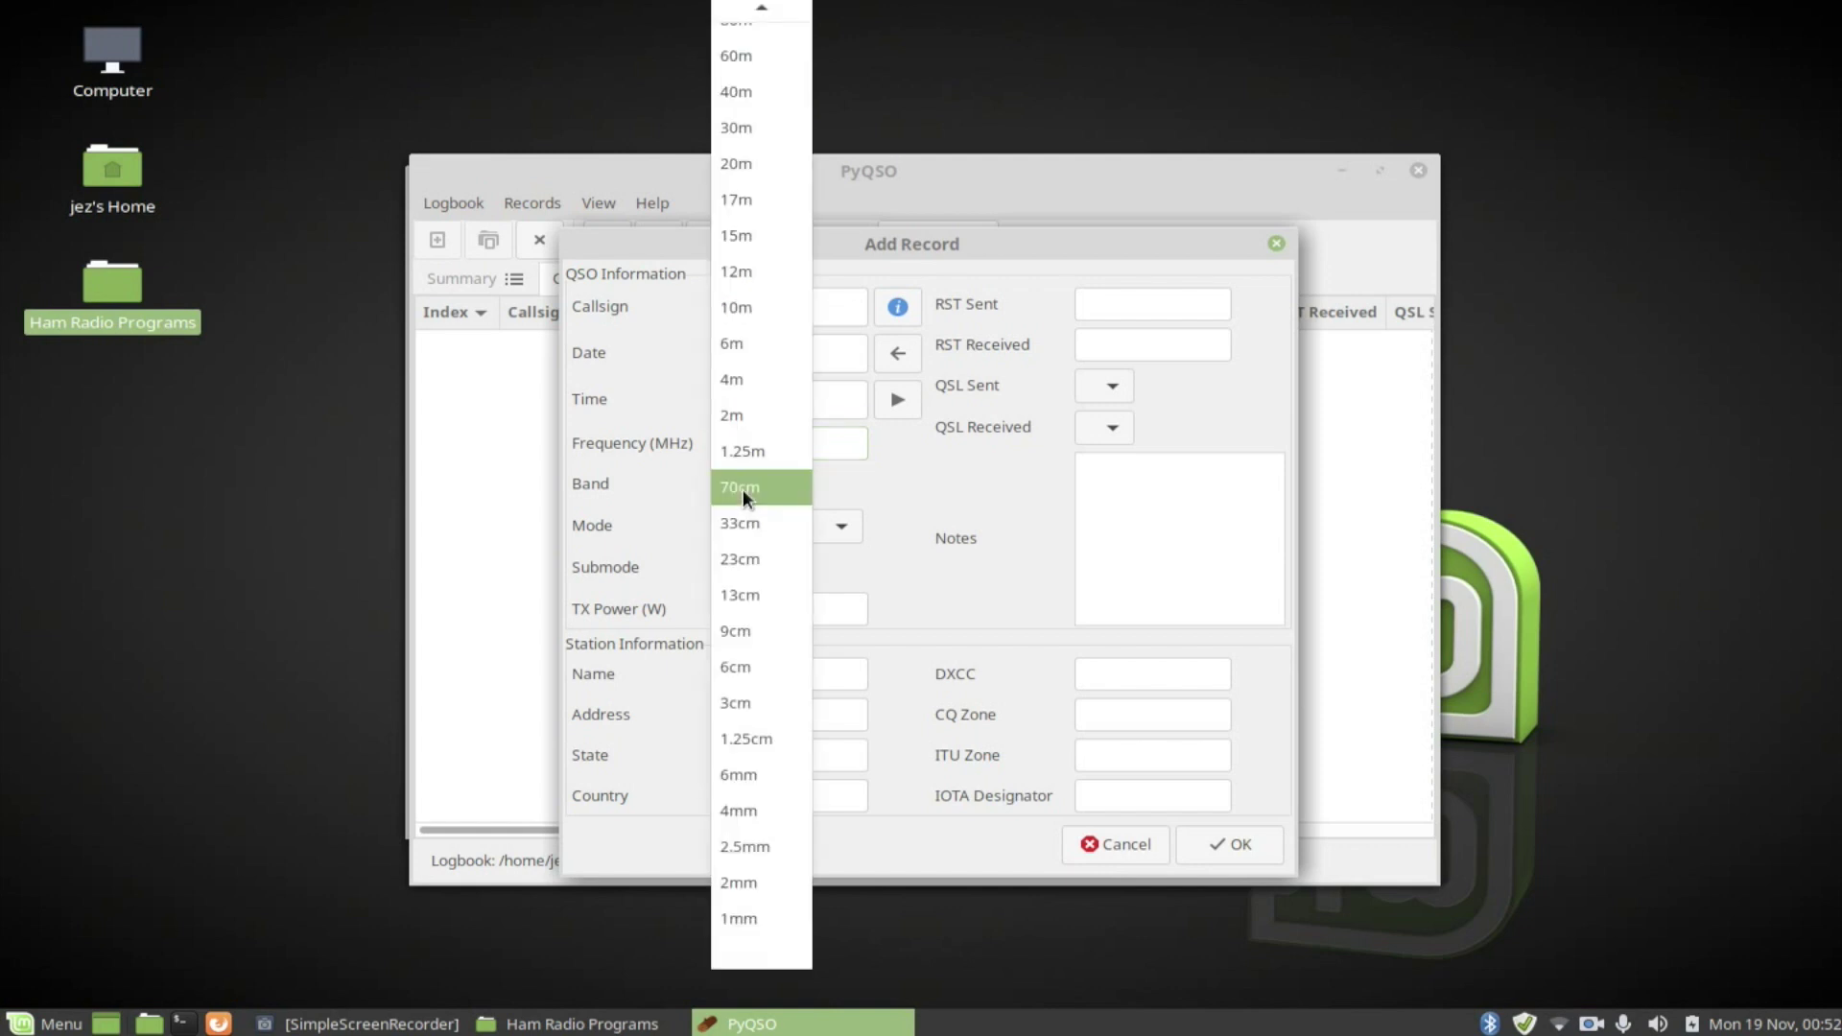
left_click(743, 490)
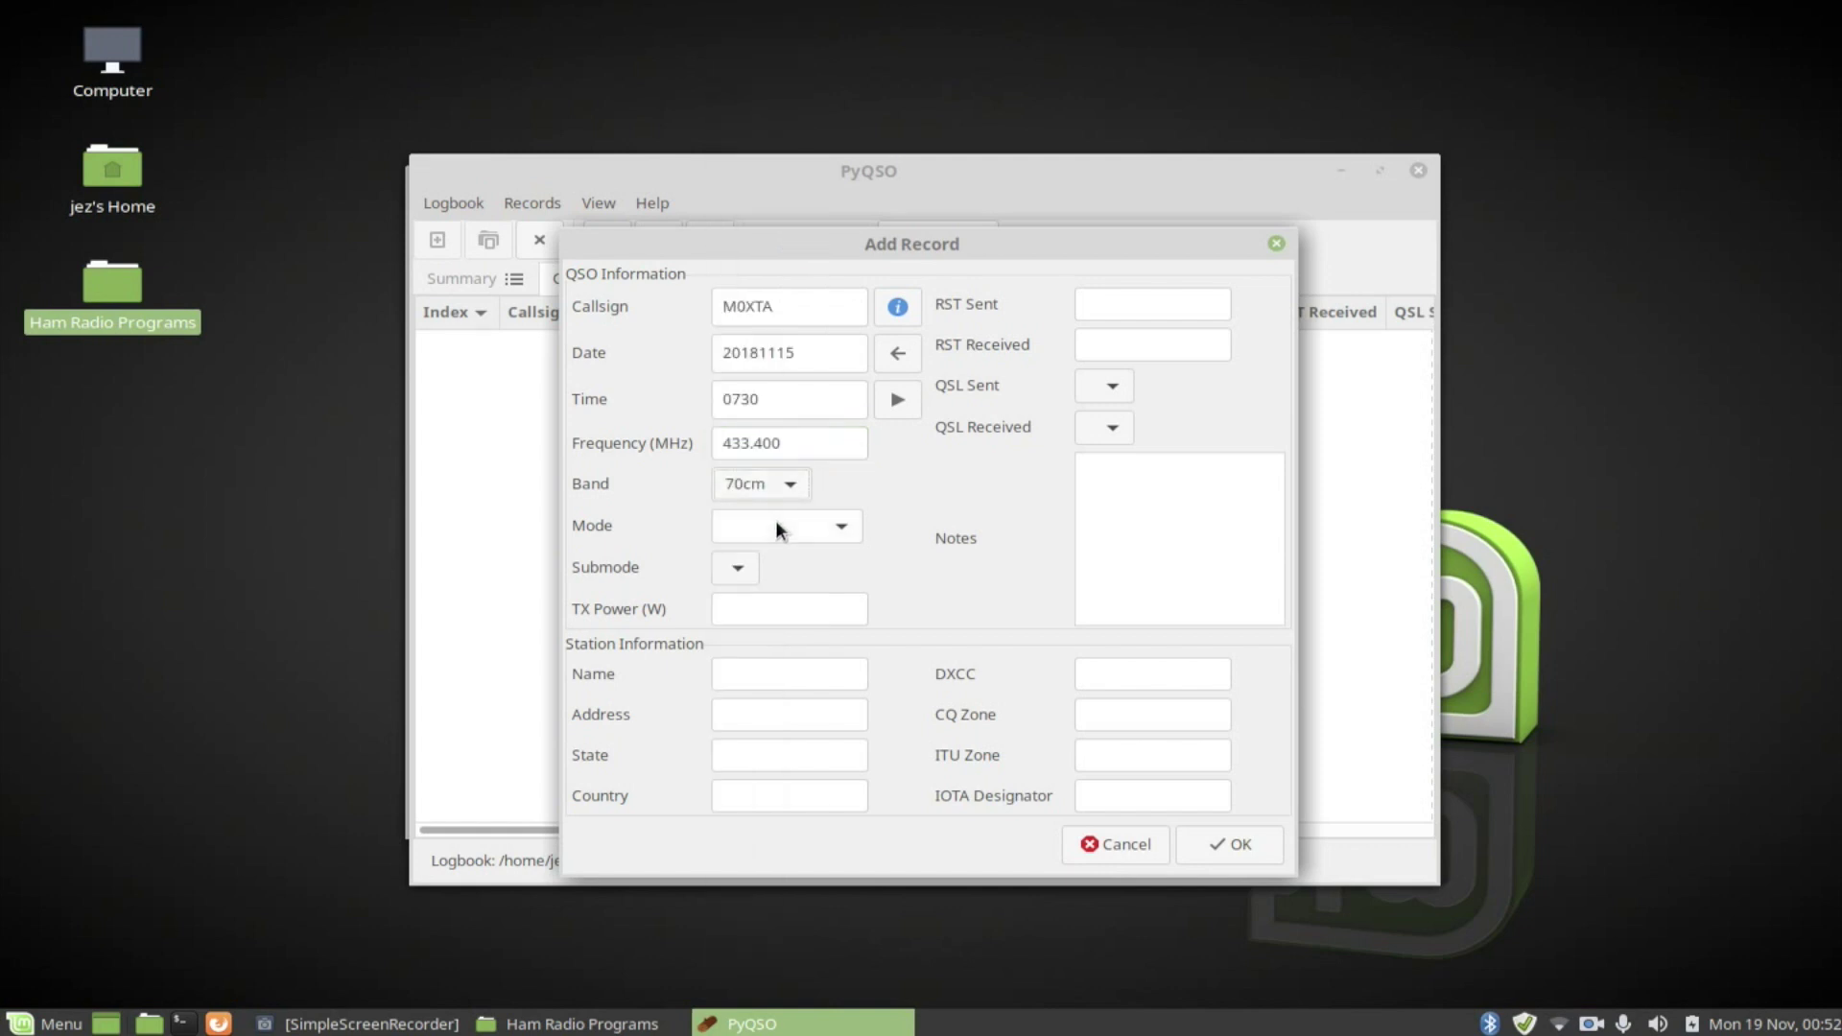
left_click(841, 525)
scroll(791, 738, "down", 5)
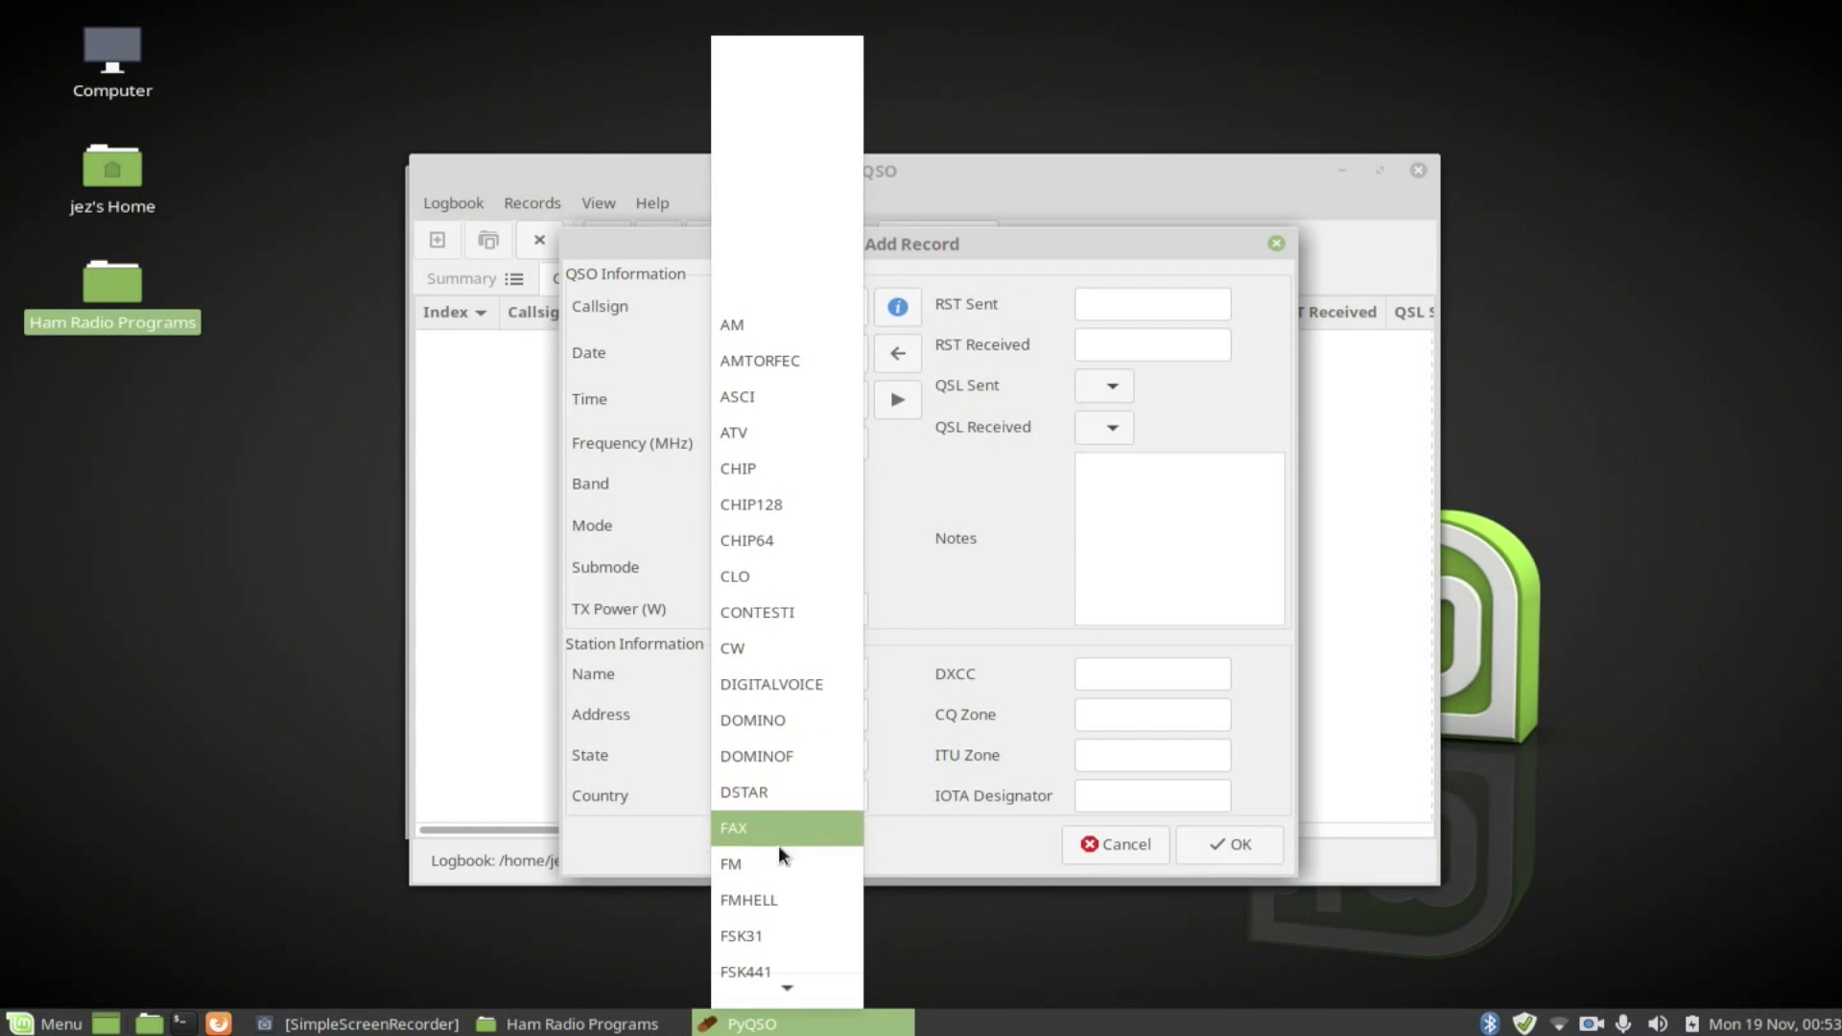
left_click(779, 844)
left_click(783, 614)
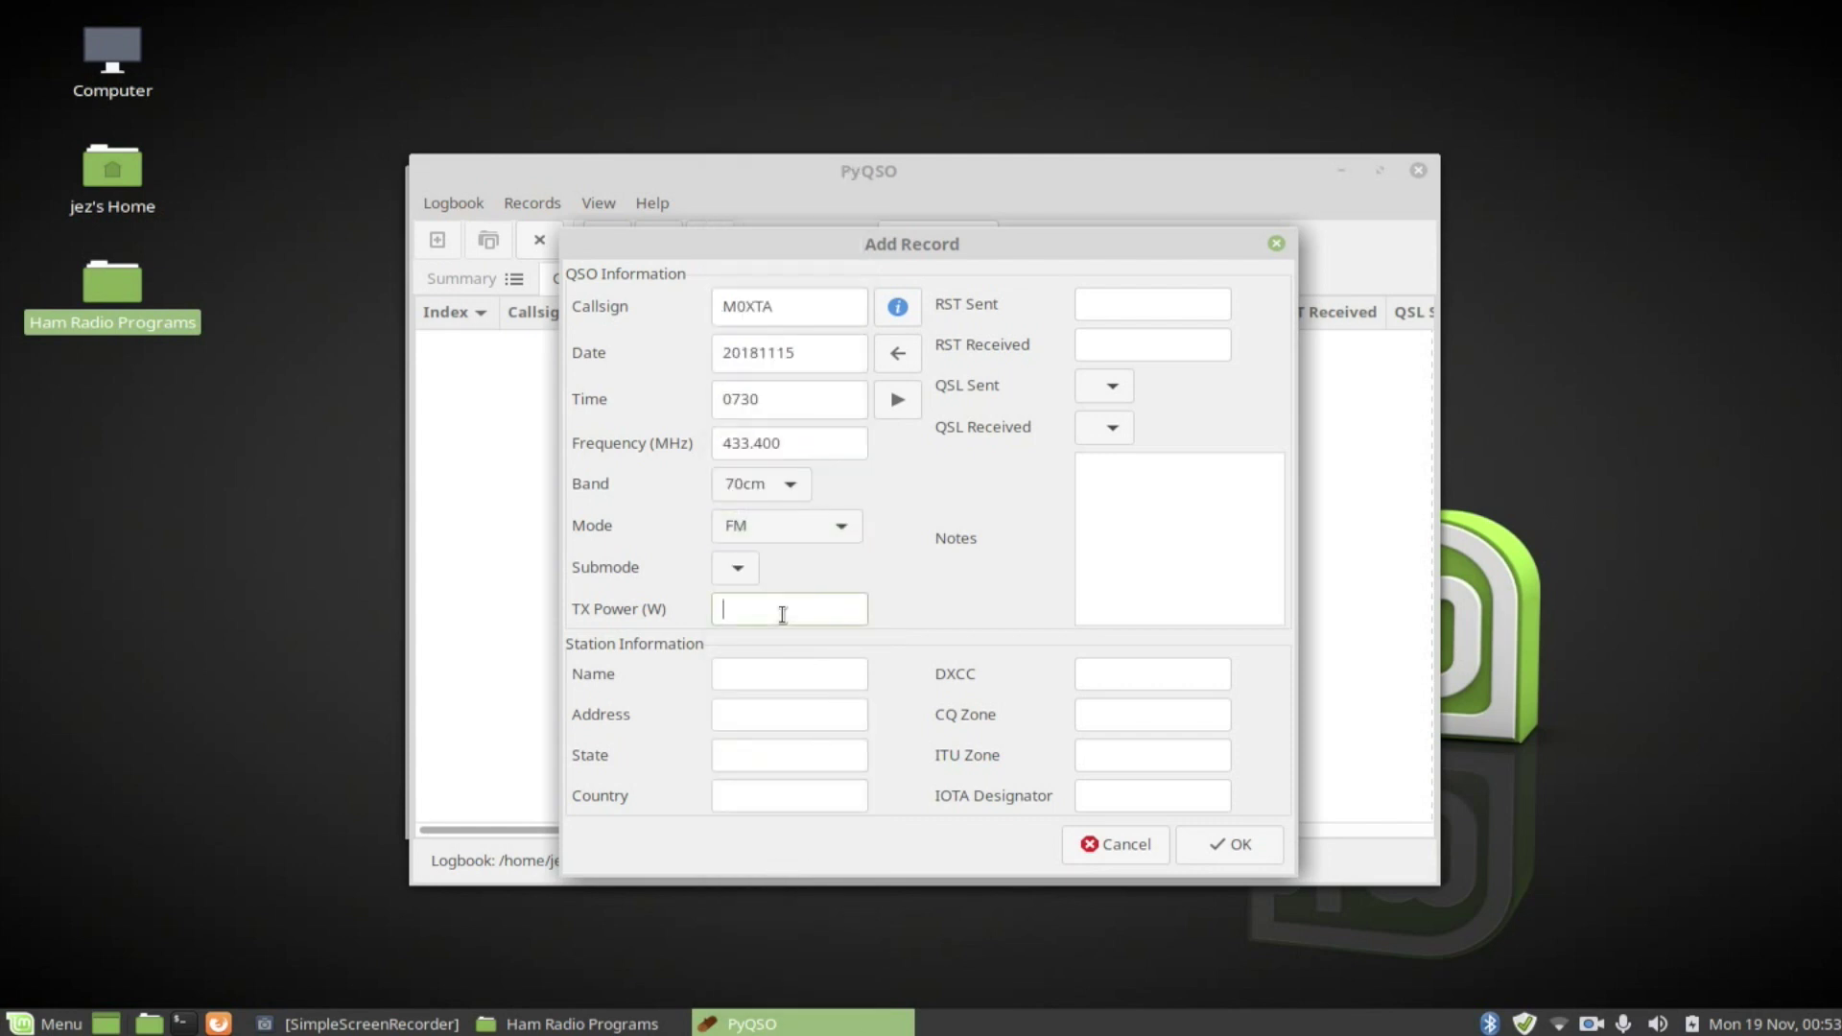
type("10")
- Enter 5/9 sent and received reports, note 'This is a very good repeater', and save
left_click(1103, 307)
type("5/0")
key("BackSpace")
type("9")
key("Tab")
type("5/9")
left_click(1135, 473)
type("This is a very")
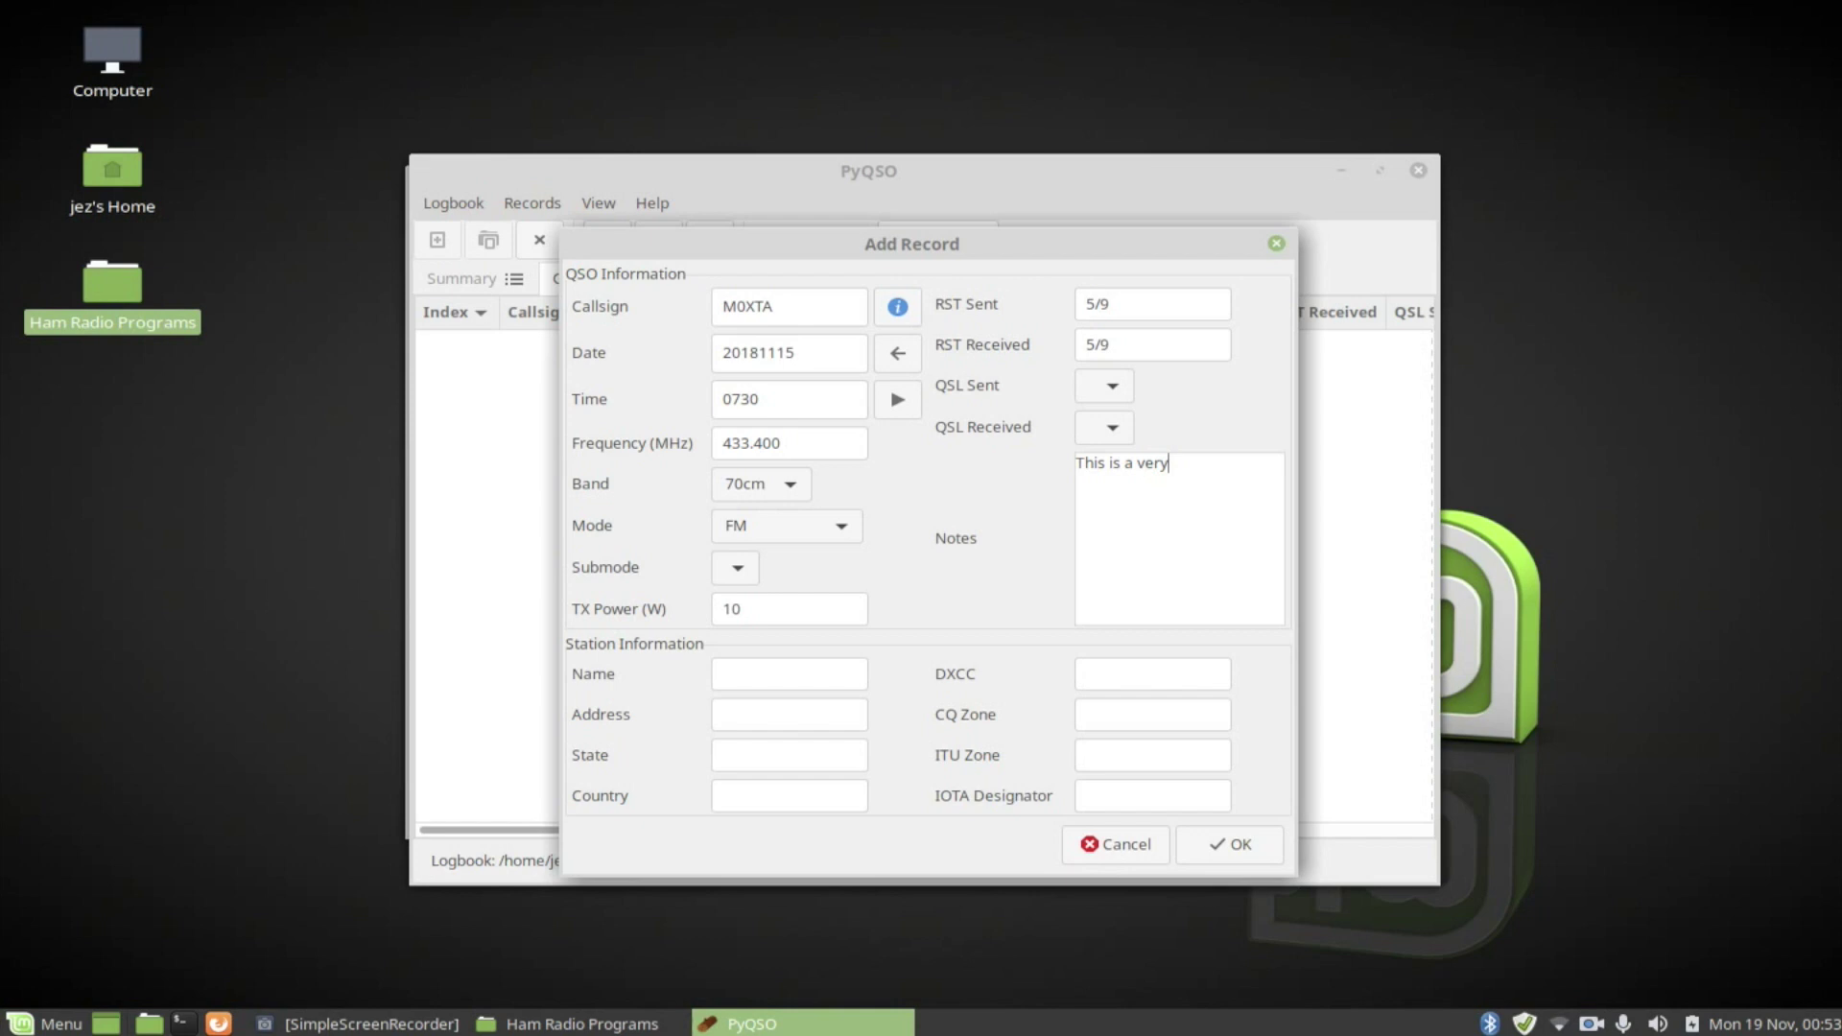
type(" good repeater")
left_click(1211, 852)
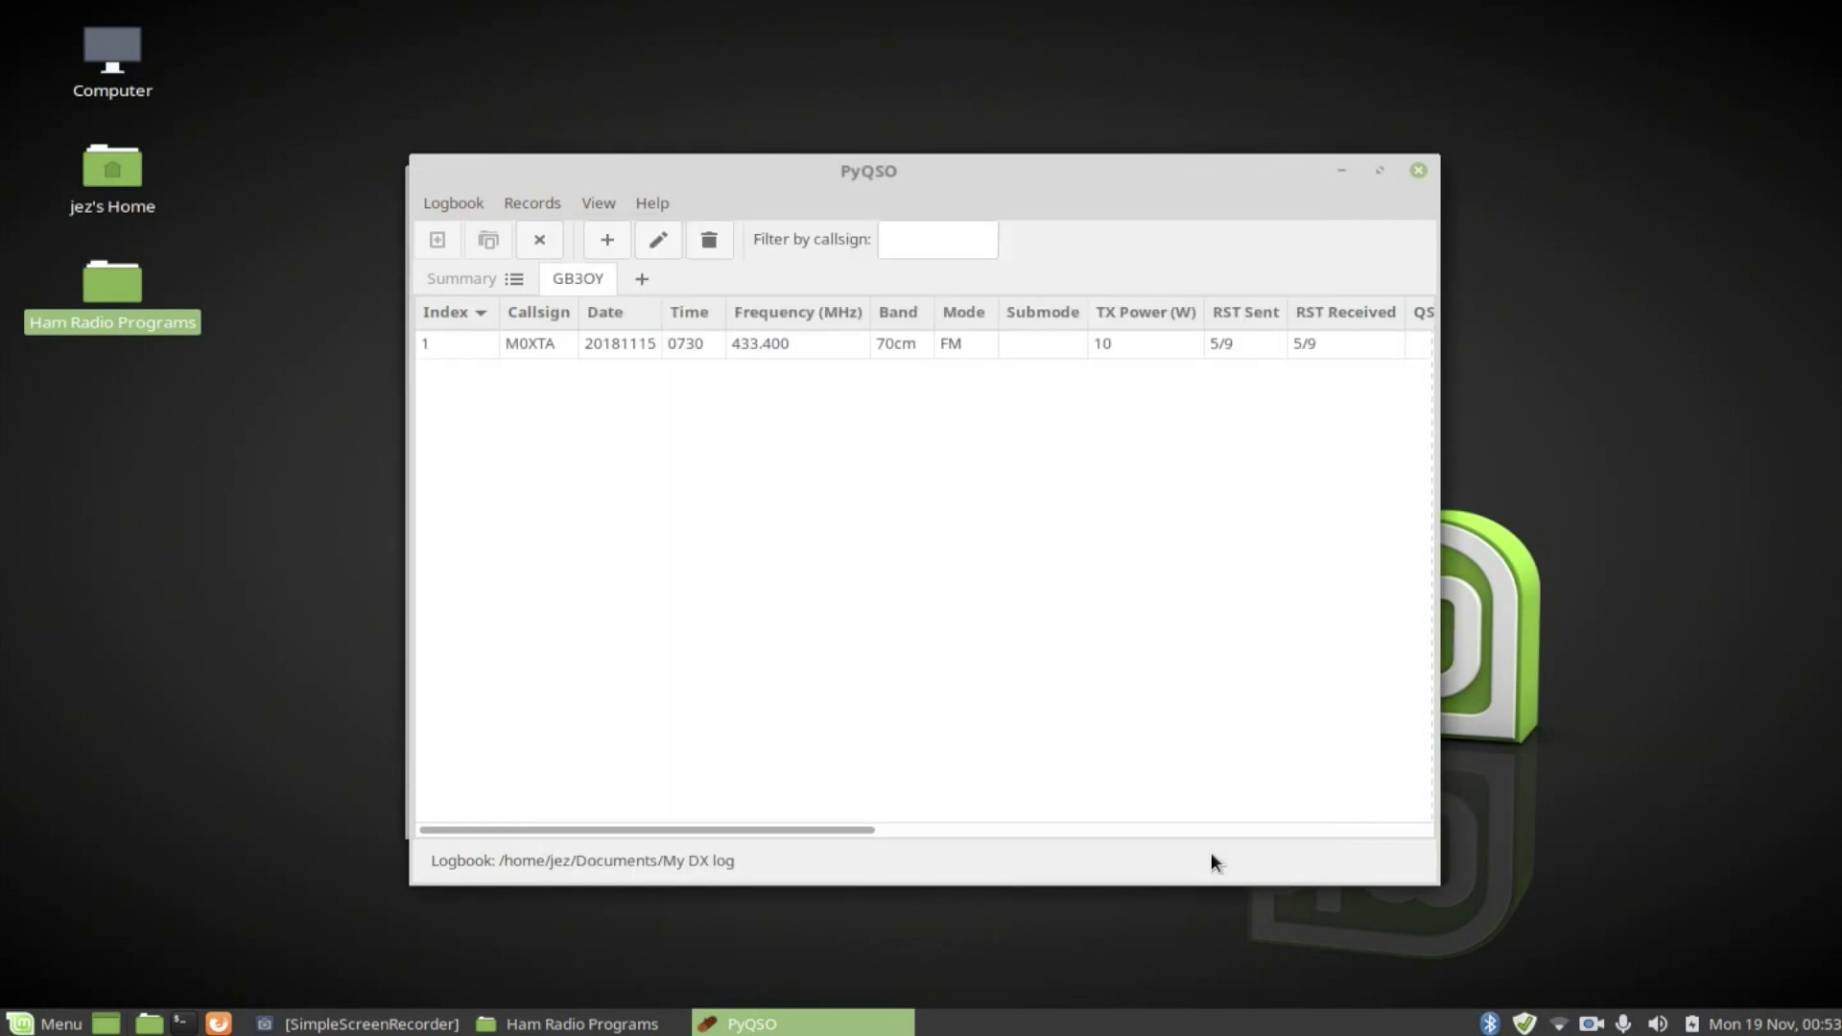
left_click(605, 244)
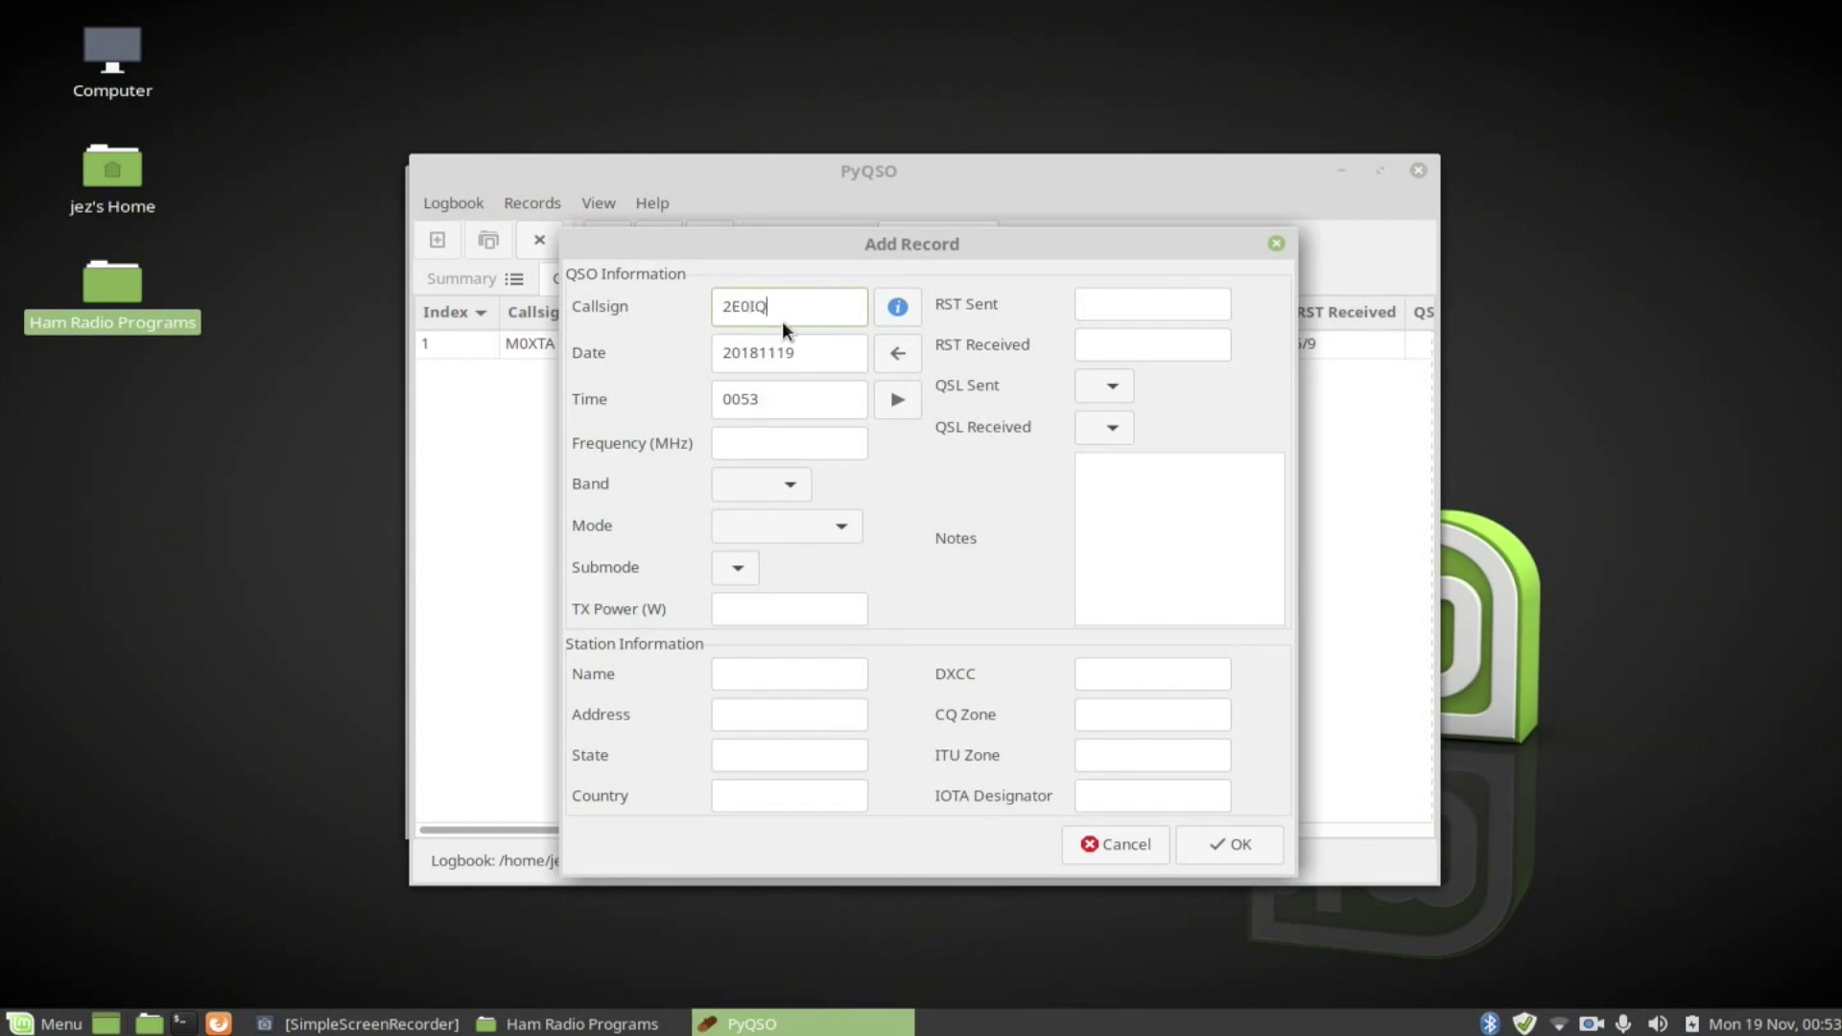
left_click(897, 354)
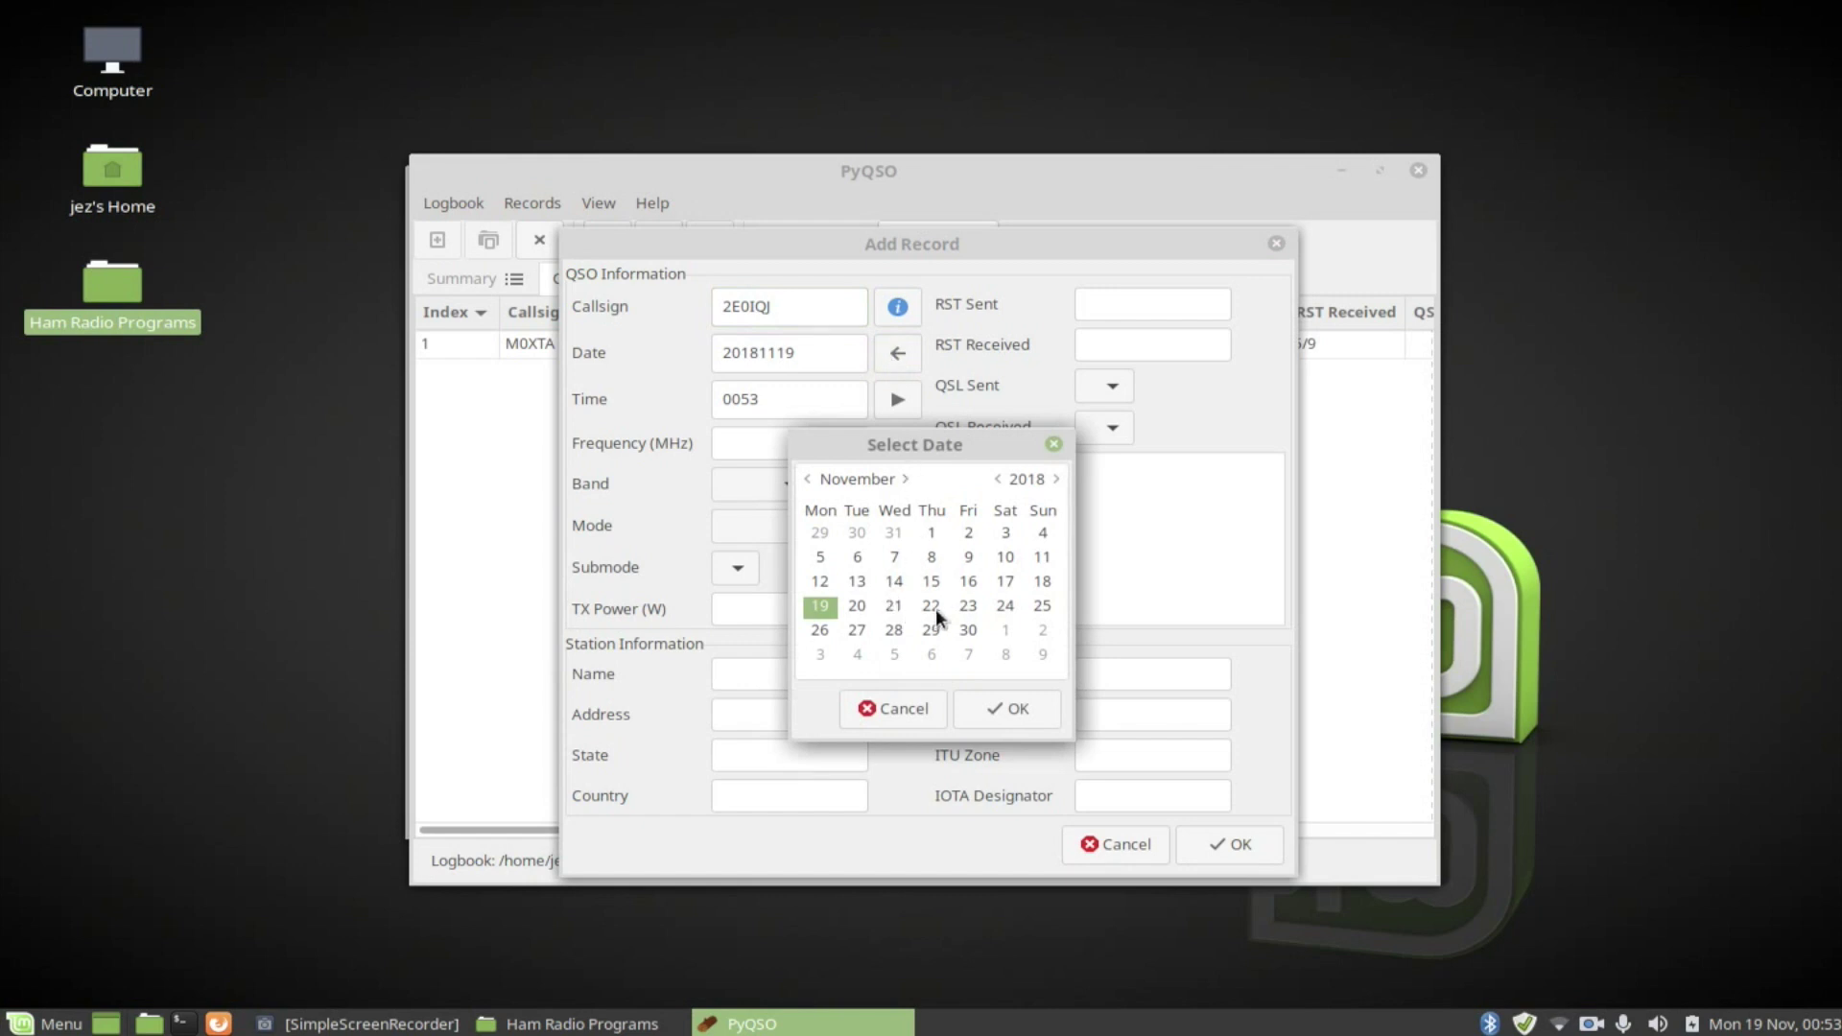
left_click(930, 582)
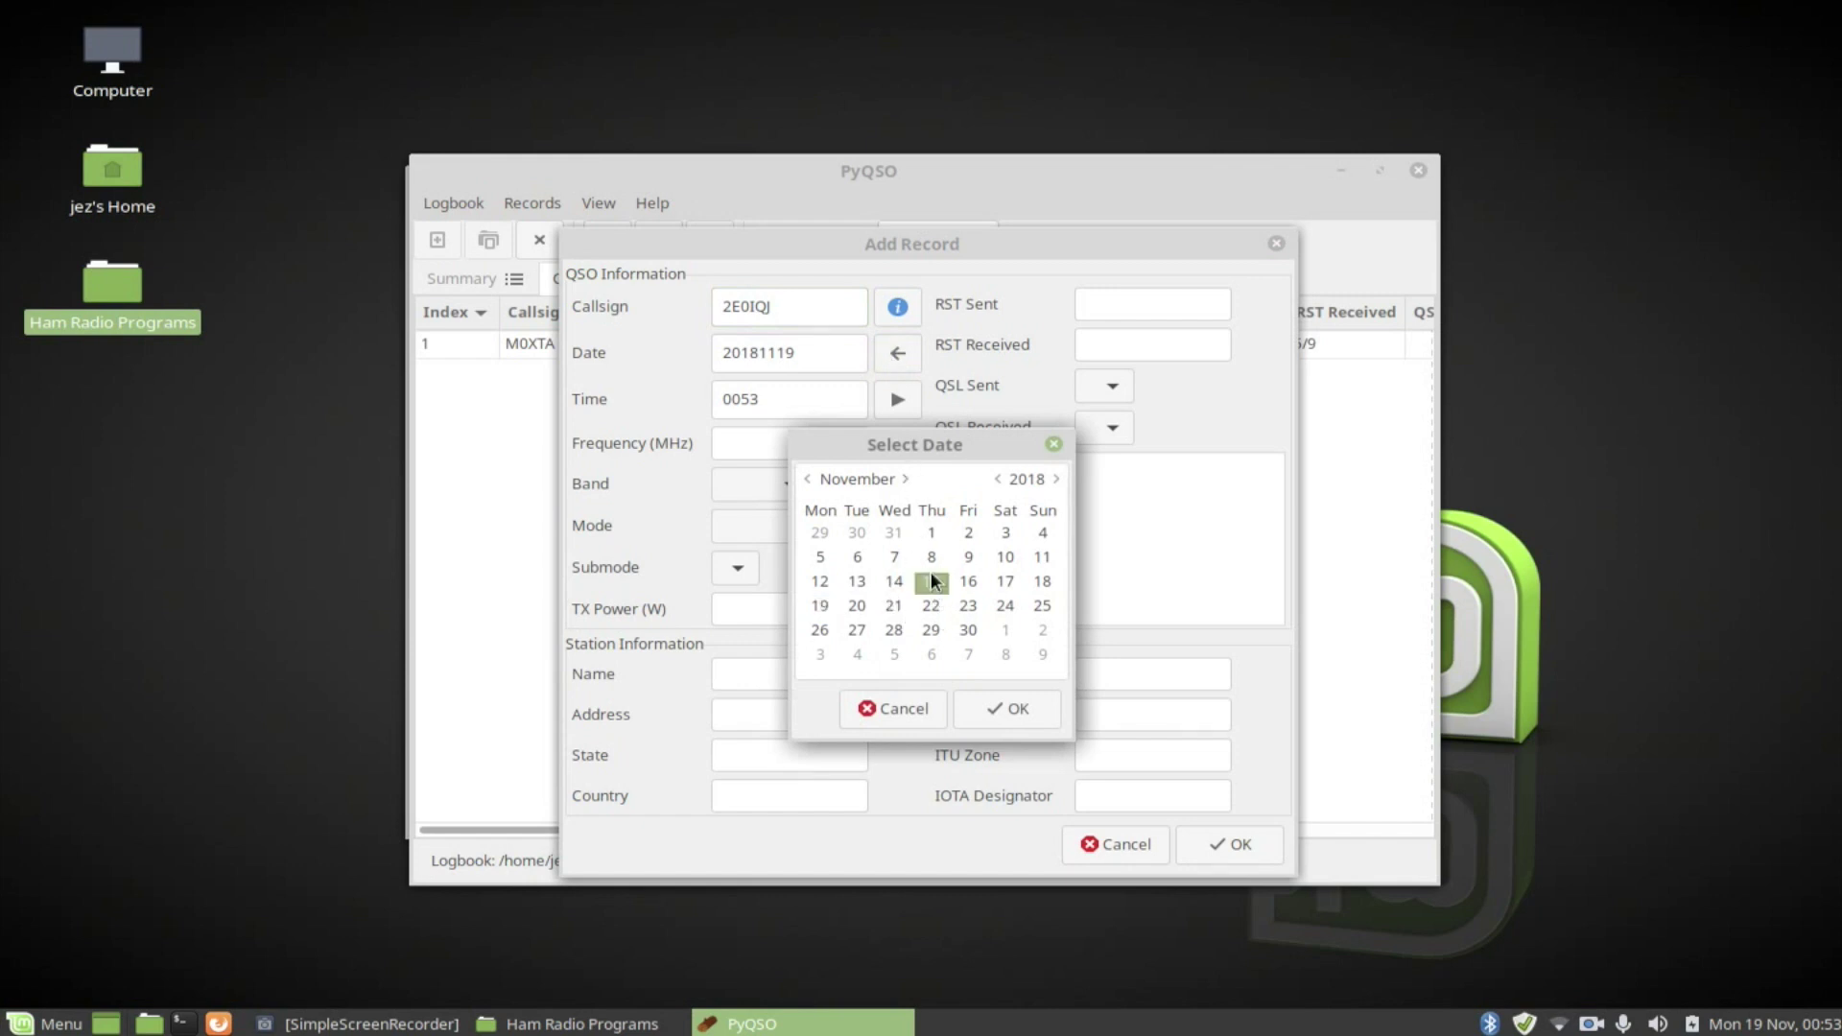
left_click(995, 706)
left_click(796, 401)
key("BackSpace")
key("BackSpace")
key("BackSpace")
key("BackSpace")
type("080")
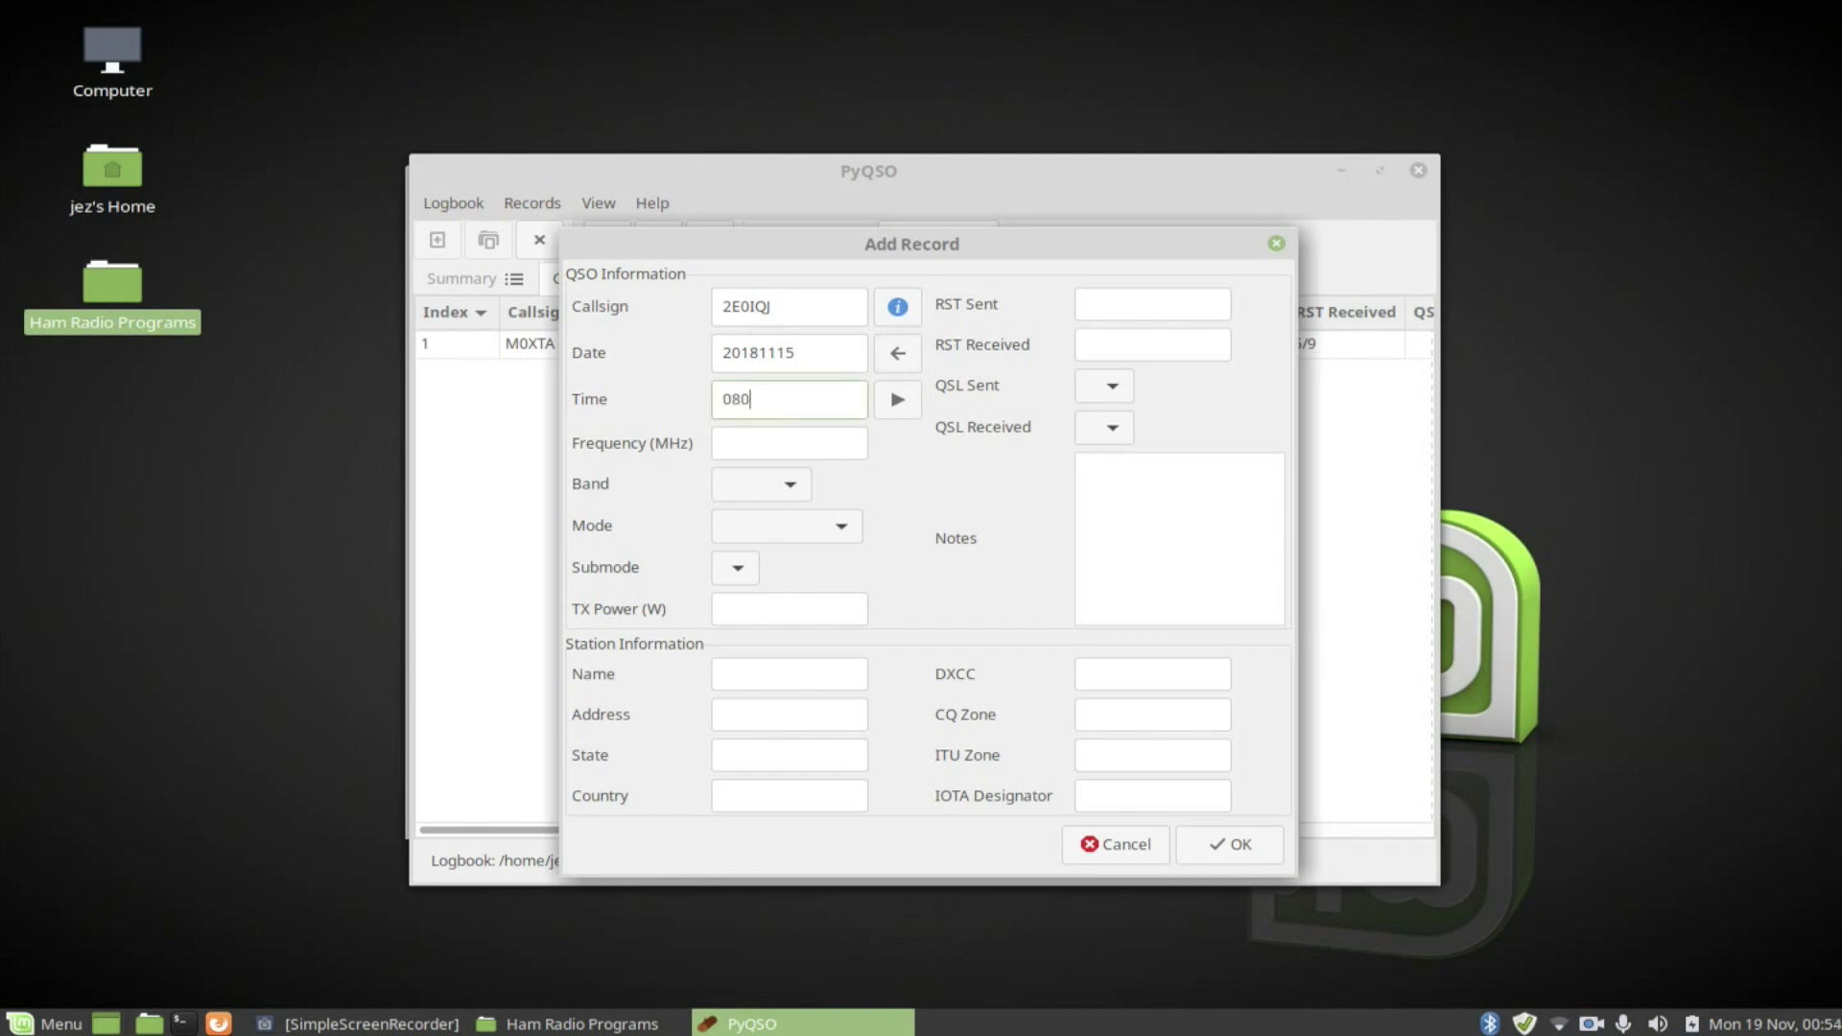
type("0")
left_click(739, 441)
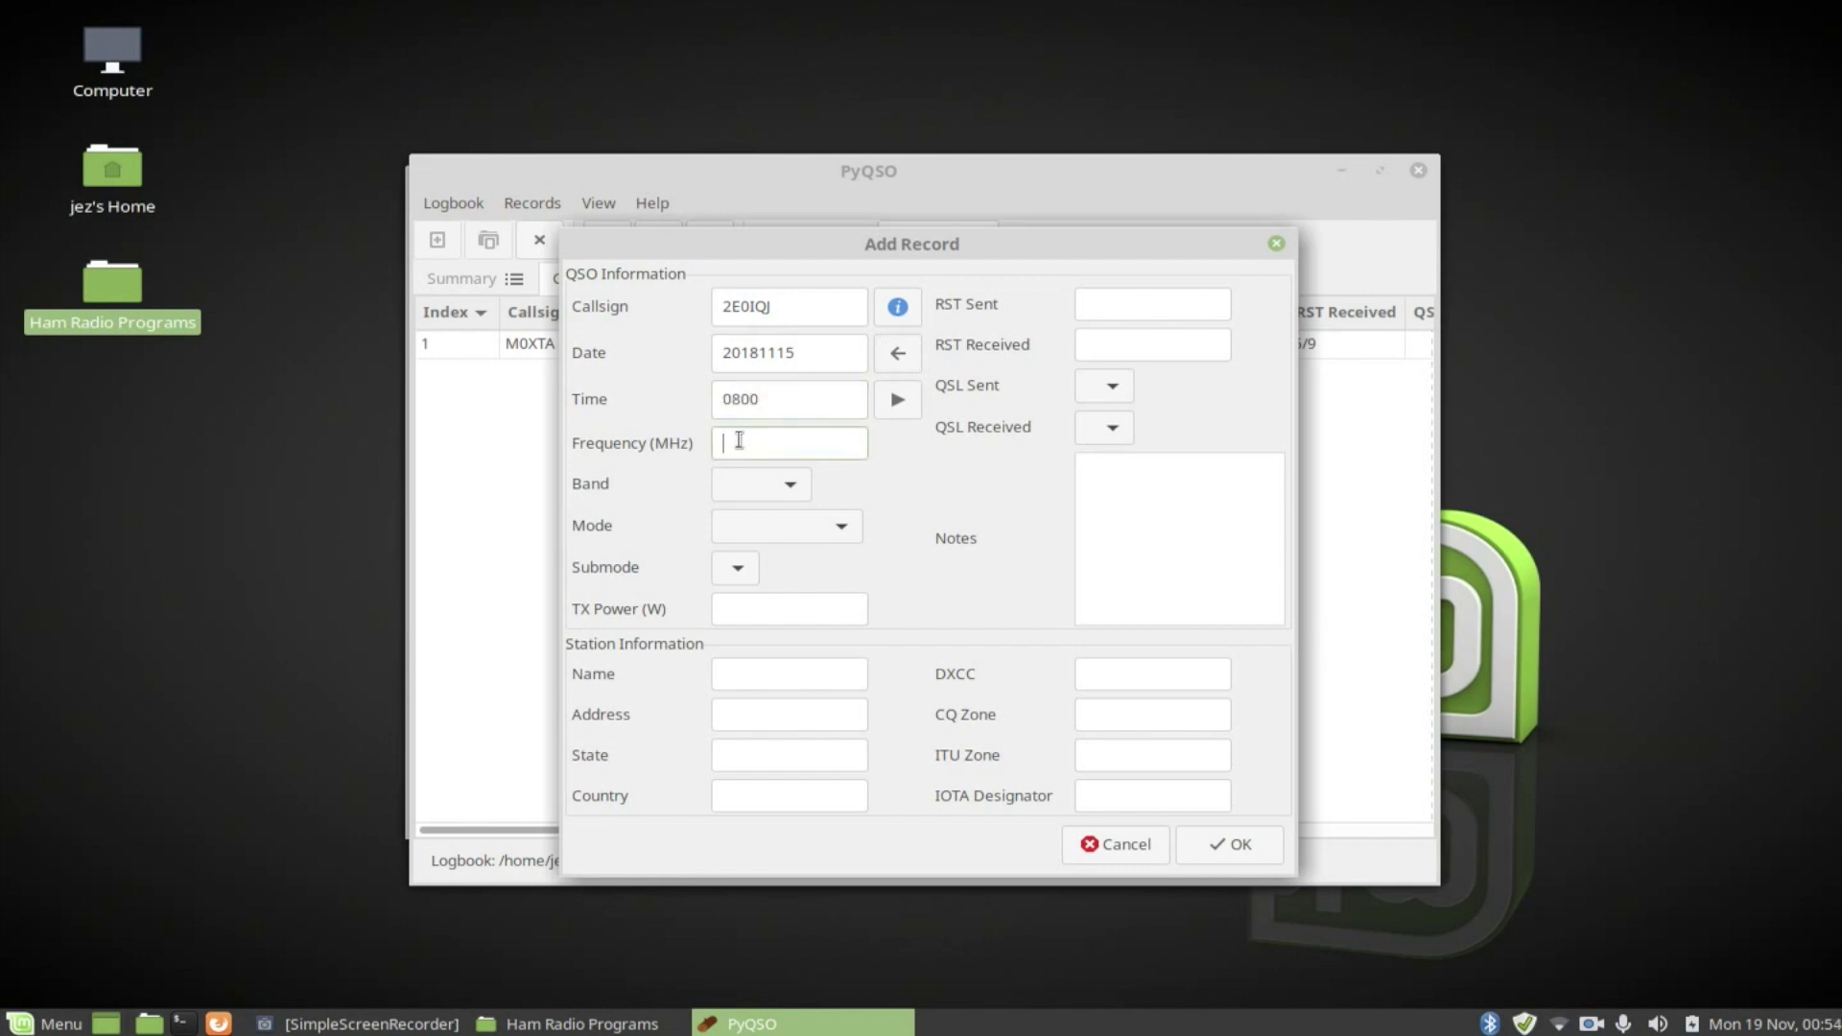
type("433.400")
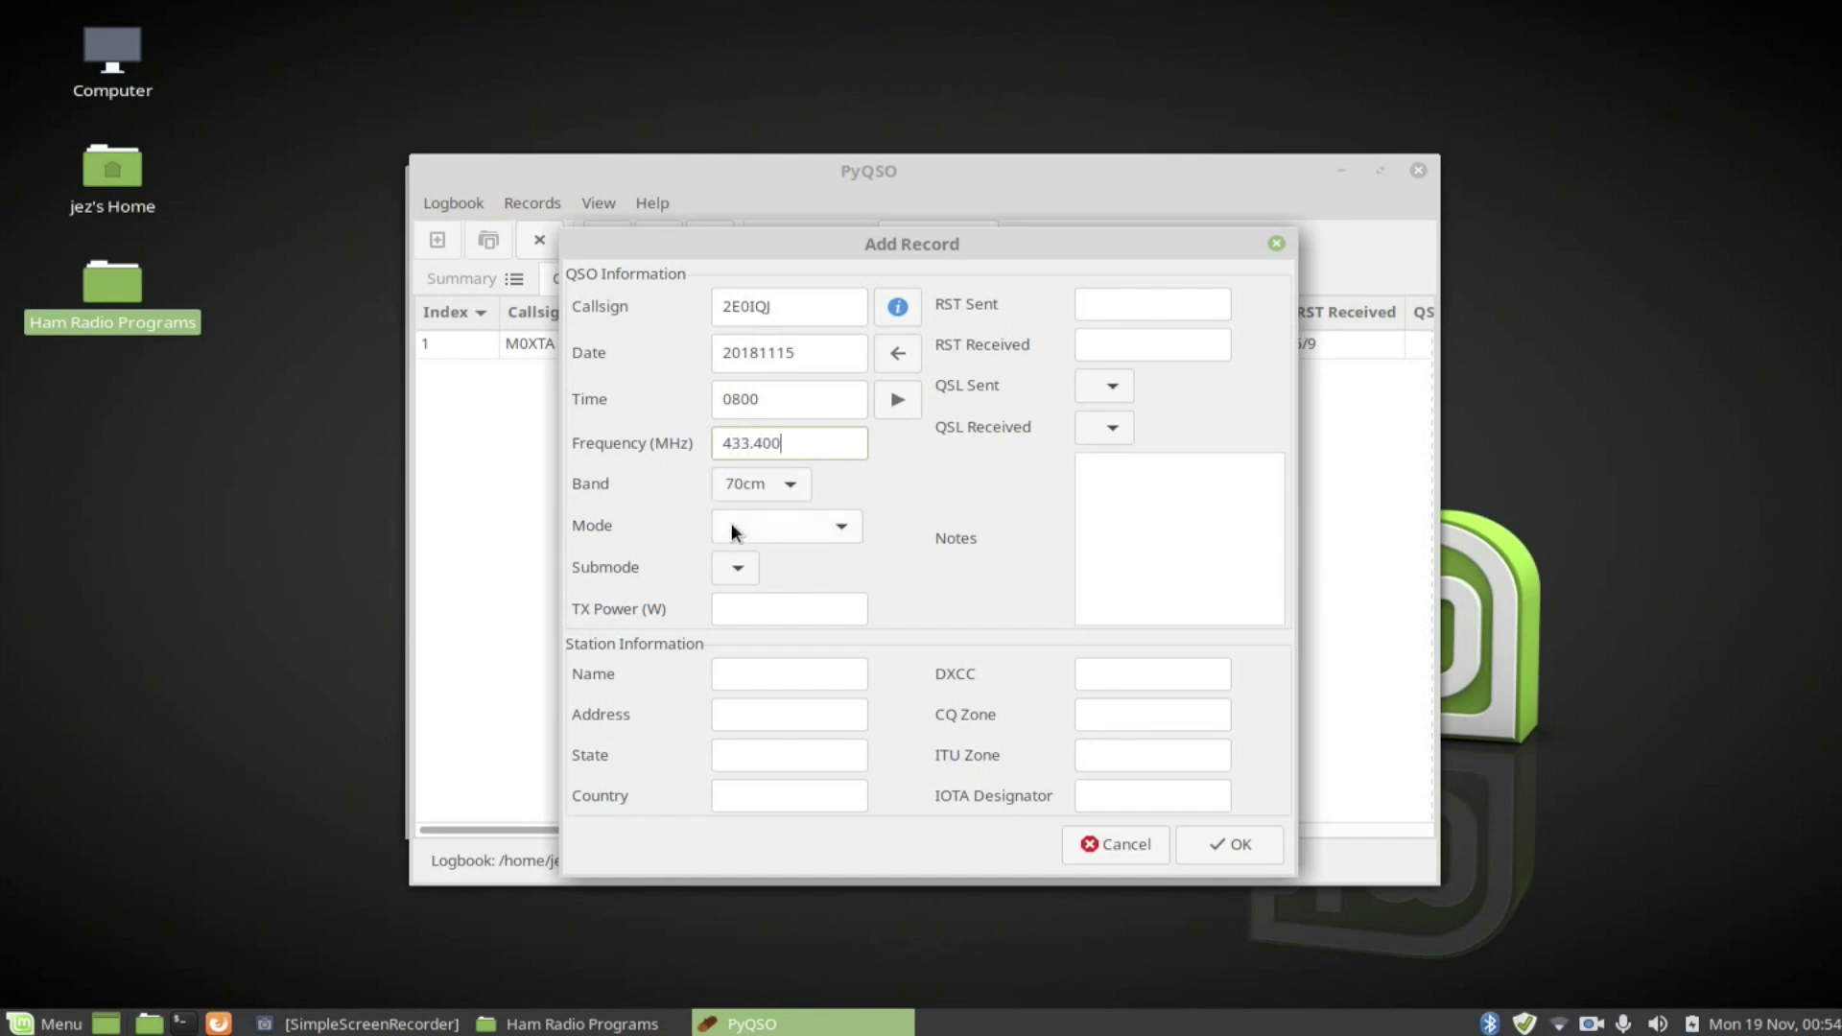
- Choose FM mode, enter 5/9 sent and received reports, and save the contact
left_click(733, 531)
scroll(797, 809, "down", 3)
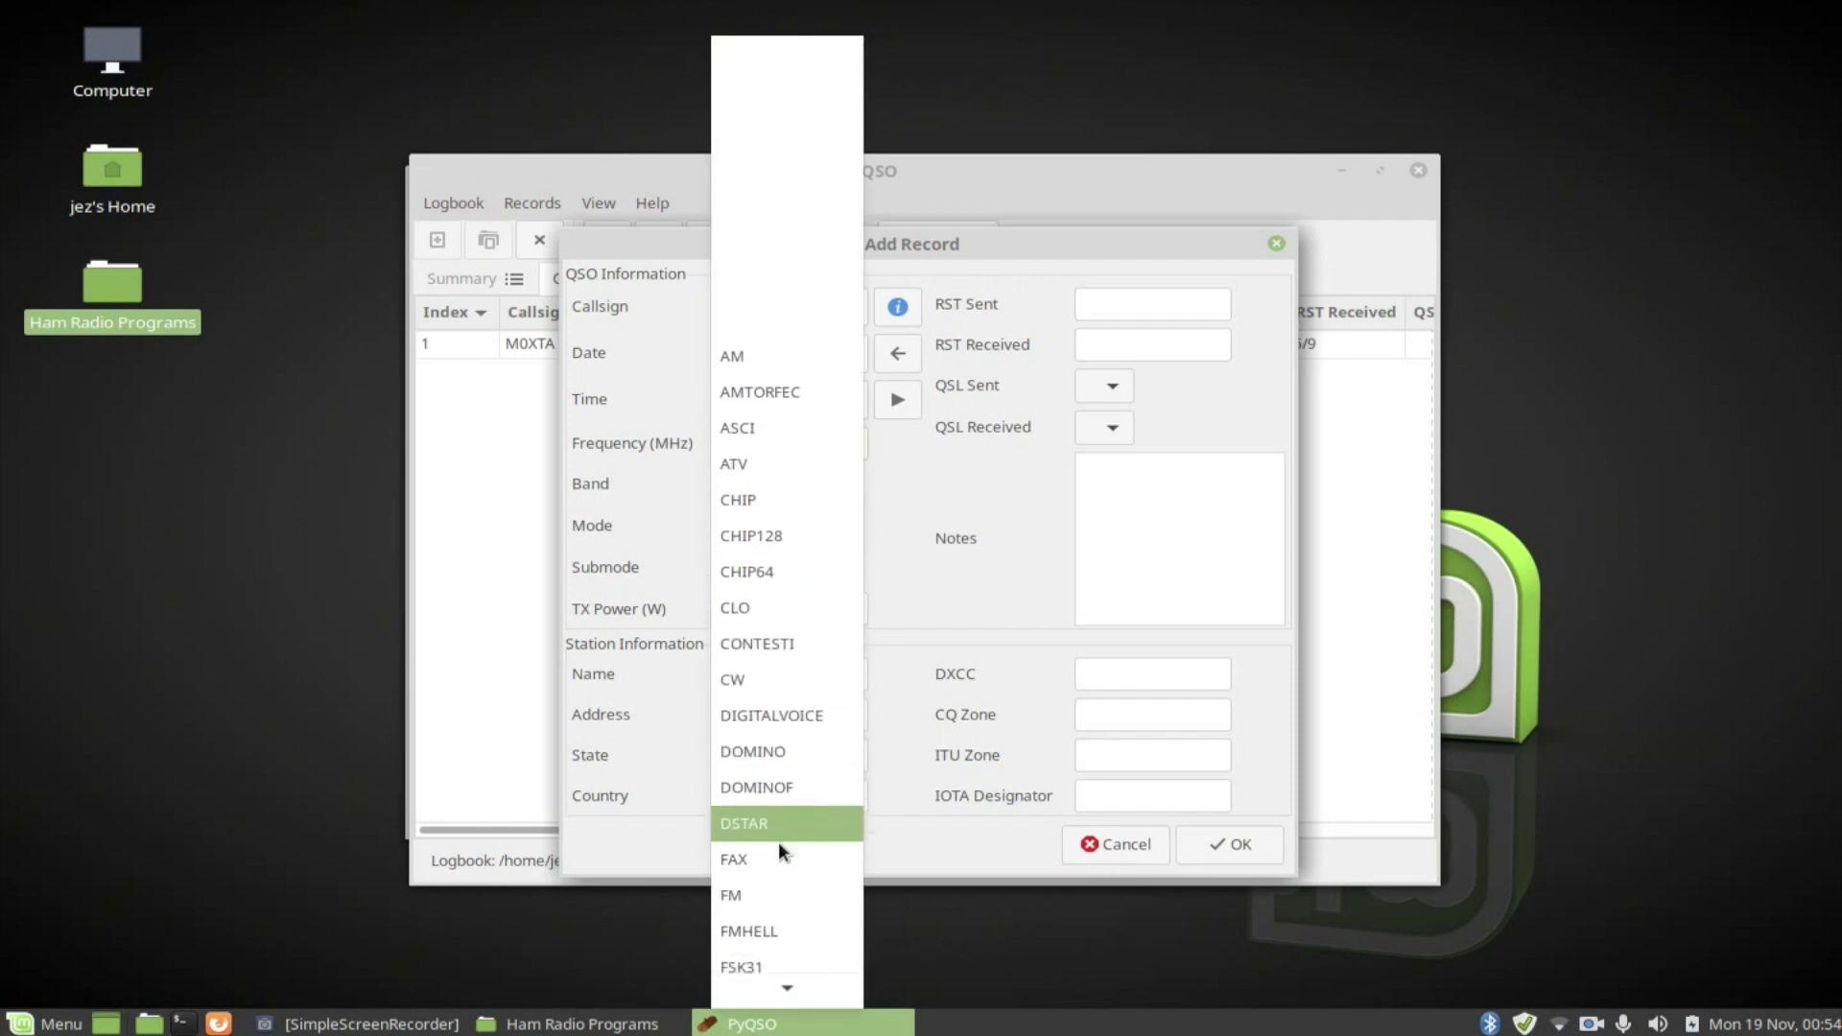
left_click(779, 892)
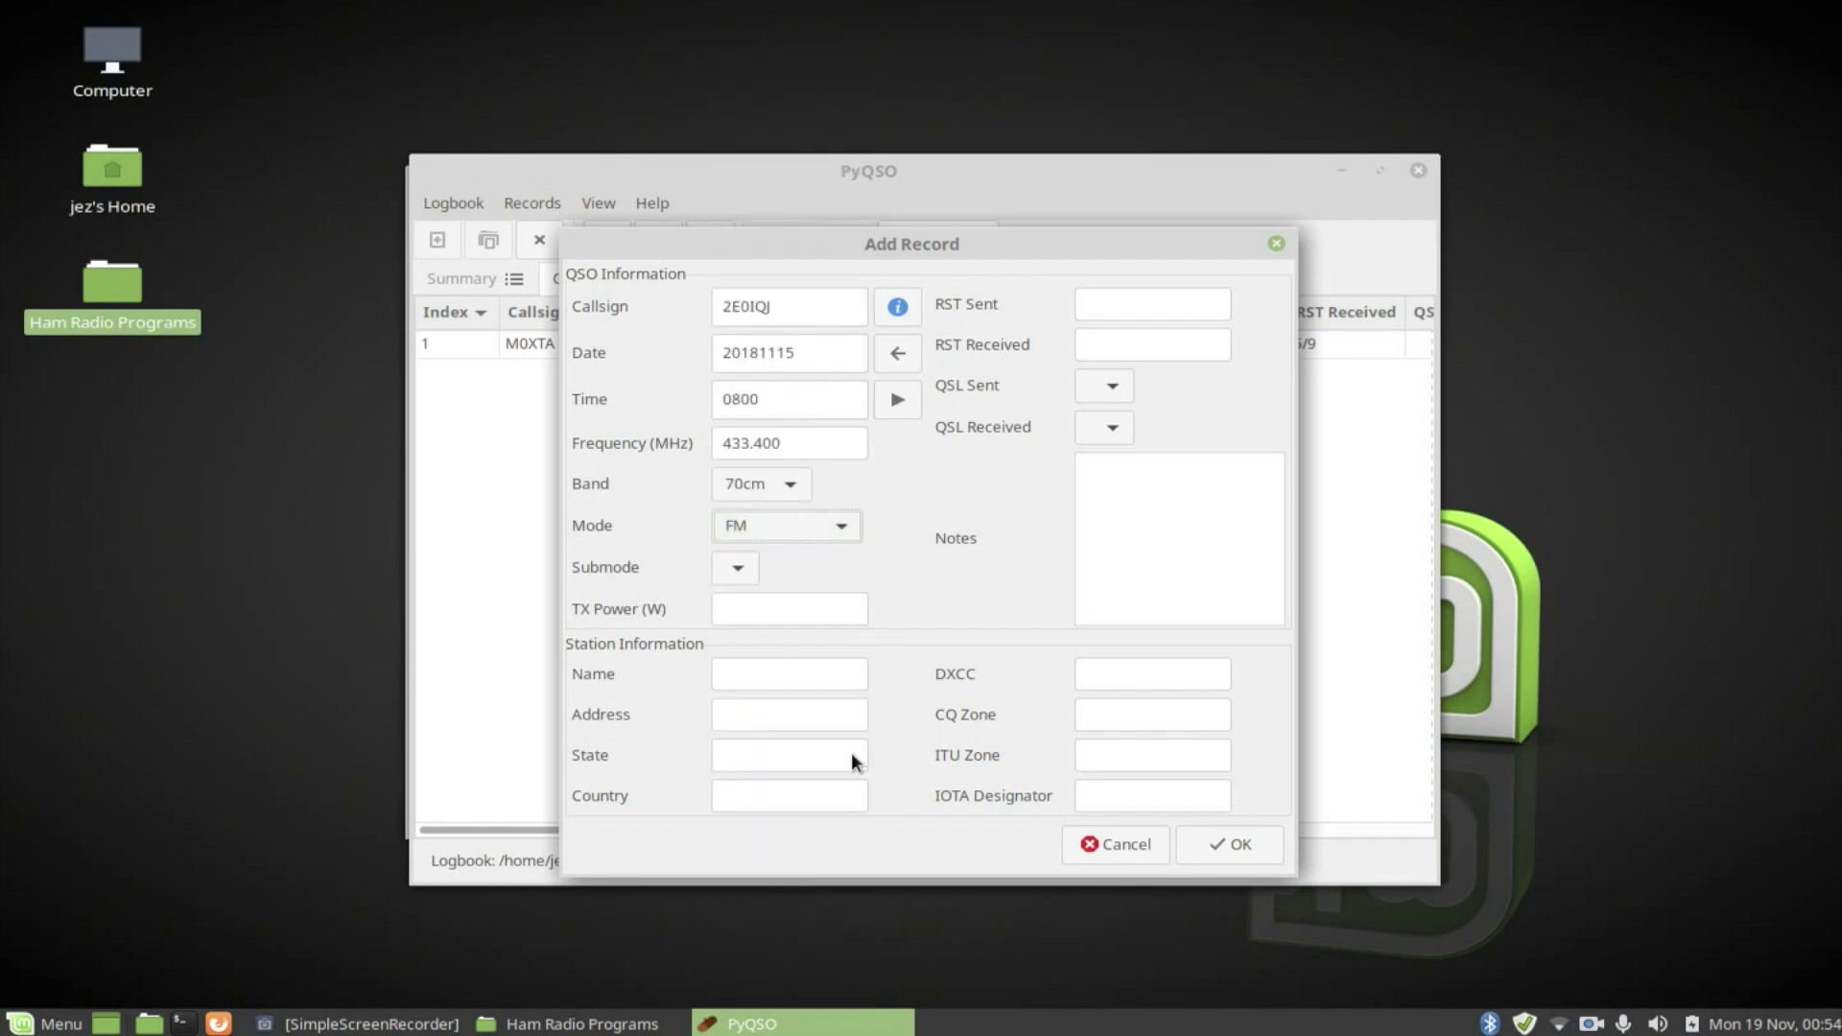
left_click(1136, 312)
type("5/9")
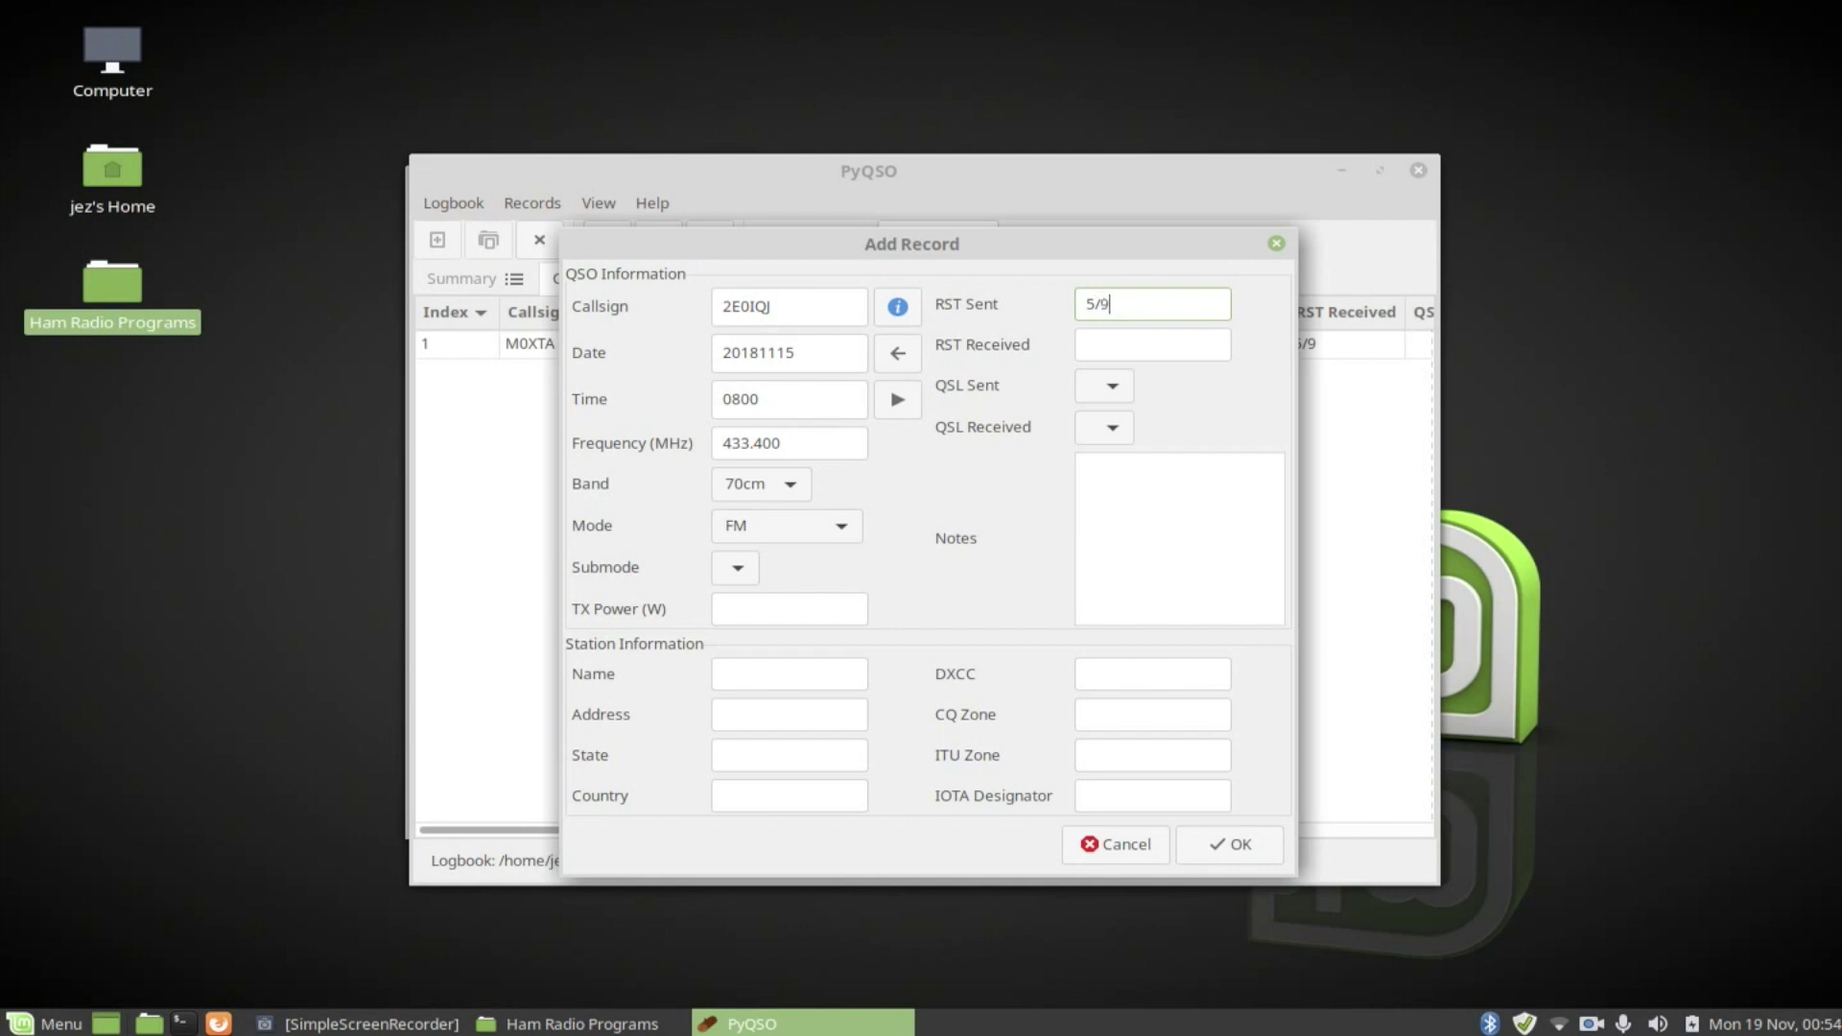
key("Tab")
type("5/9")
left_click(1211, 832)
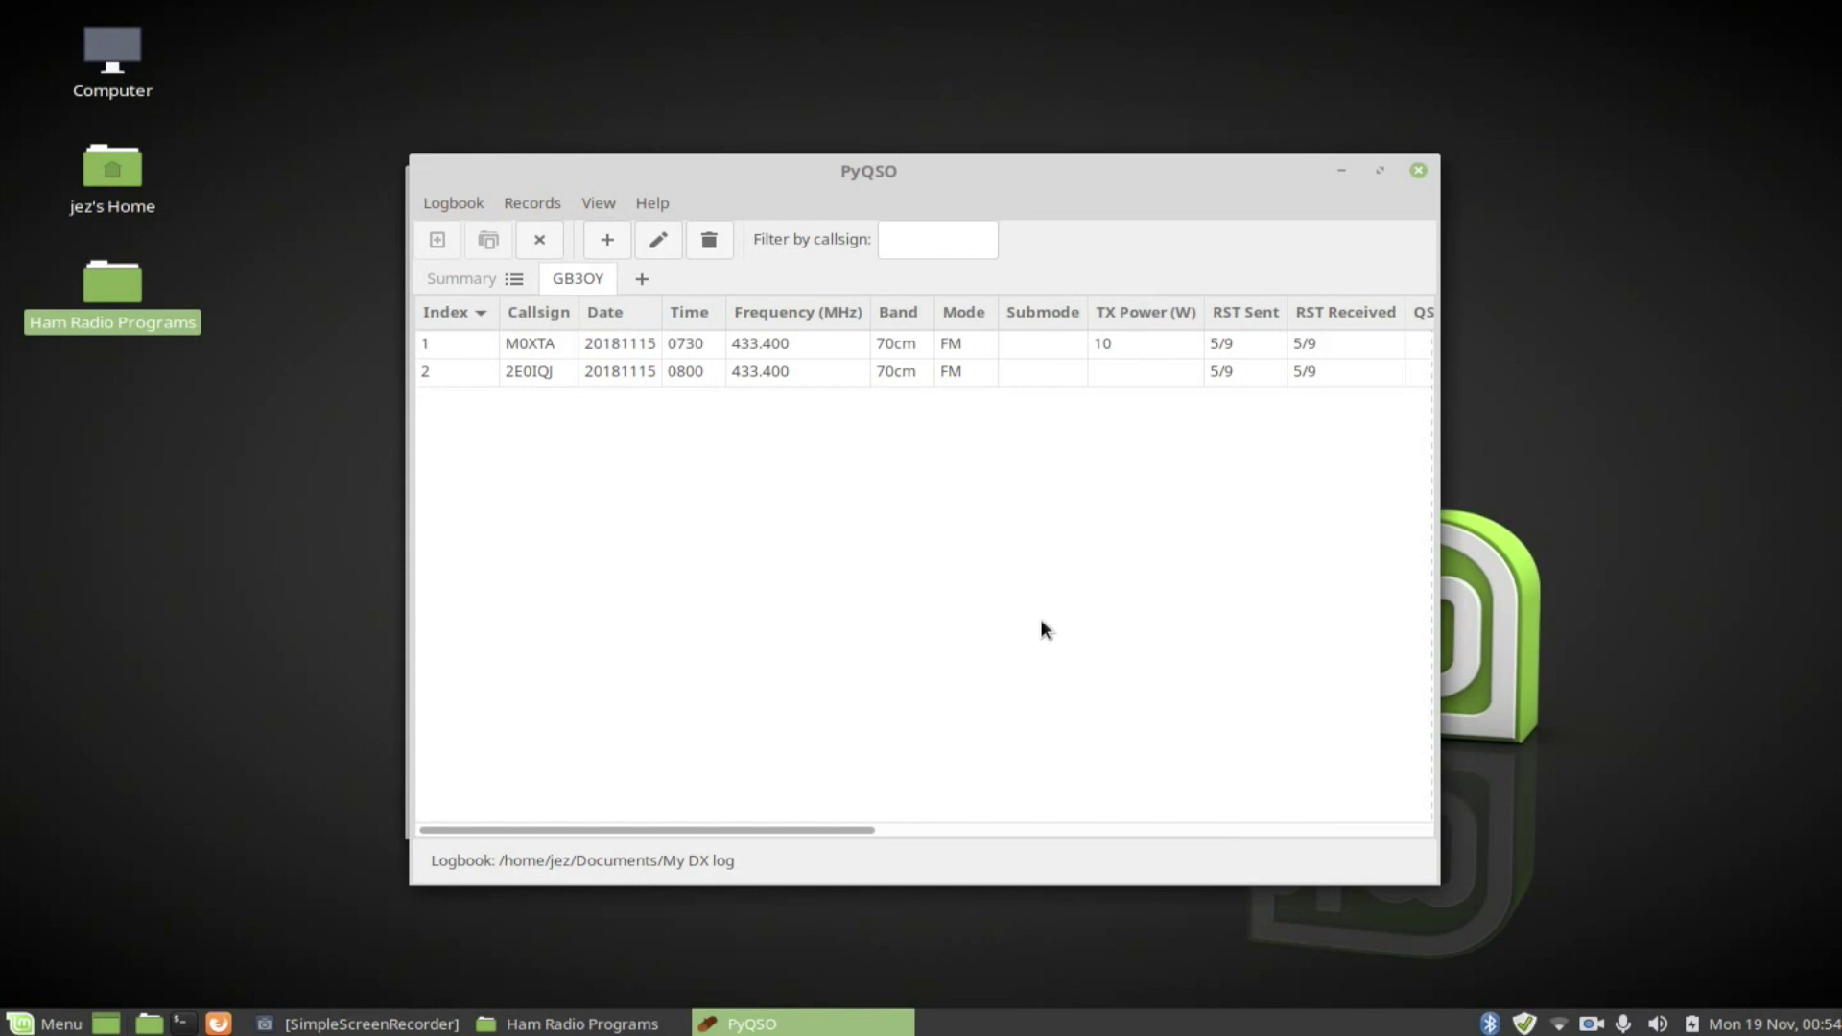
- Add a new log named GB3VH to the logbook
left_click(641, 279)
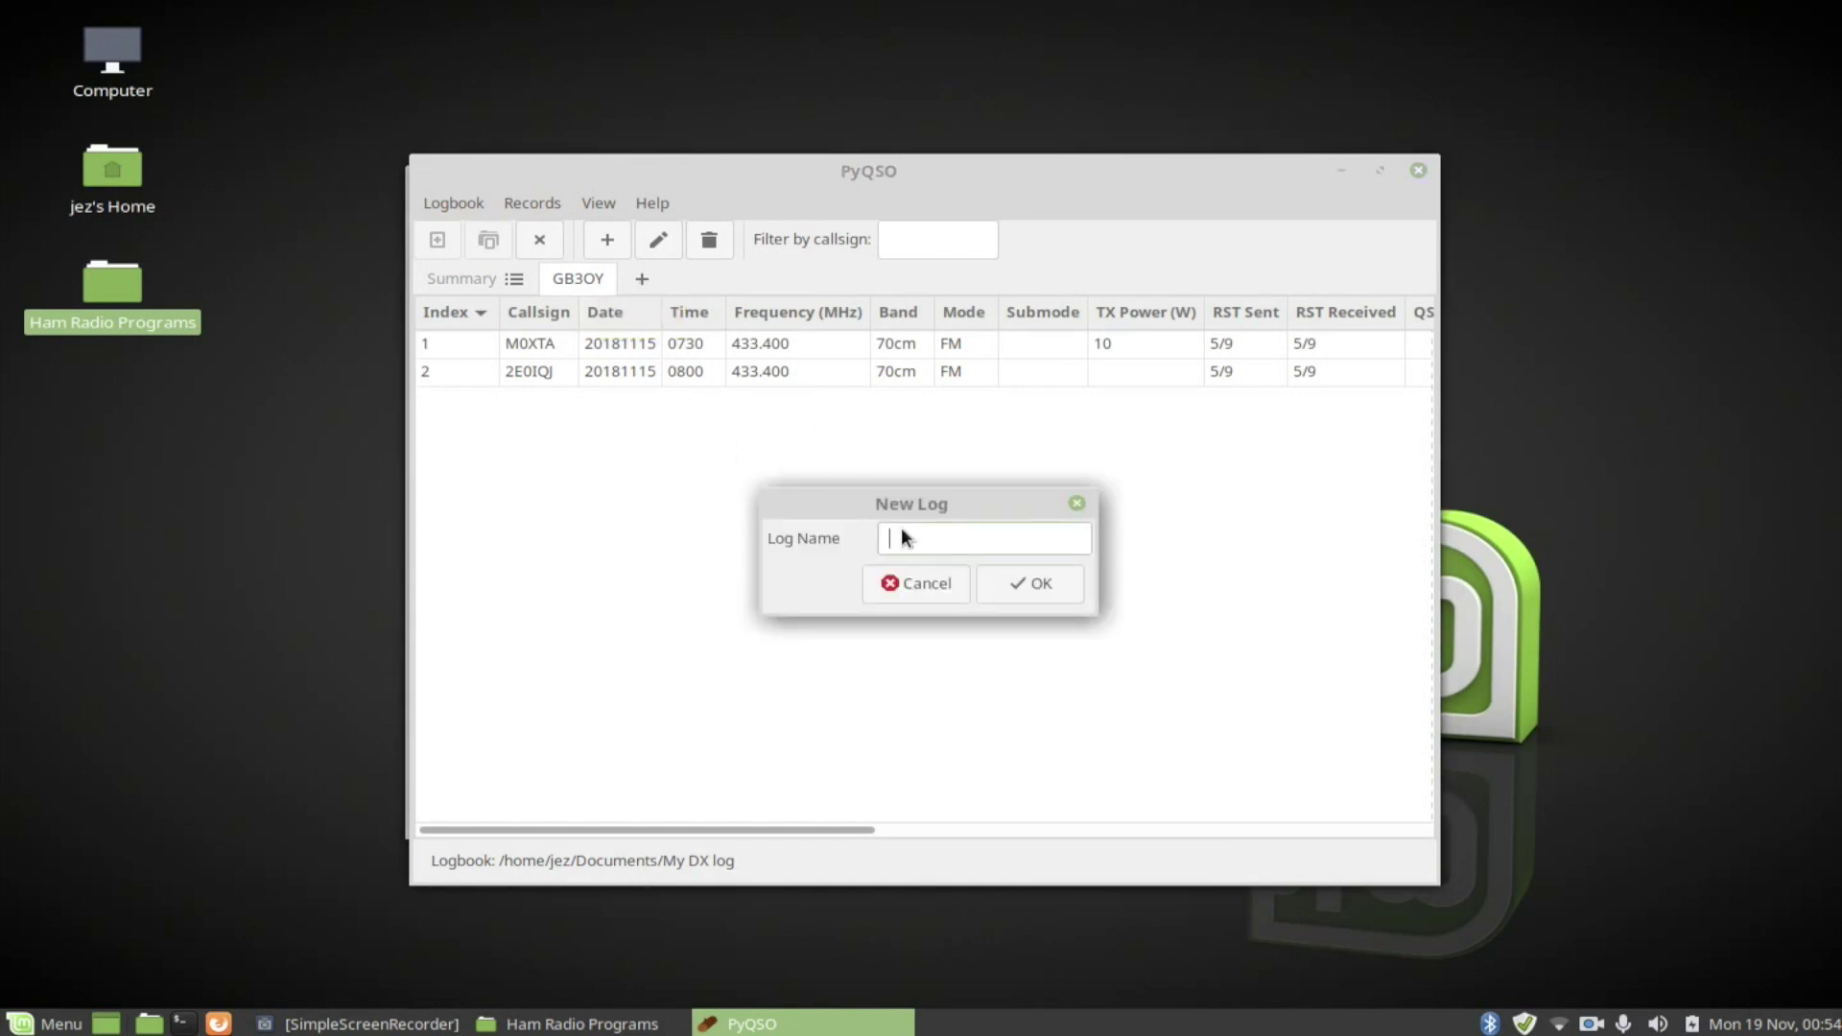
type("GB3VH")
left_click(1038, 604)
- Start an M1CYT record dated 17 November 2018 at 1530 on 433.325 MHz
left_click(601, 233)
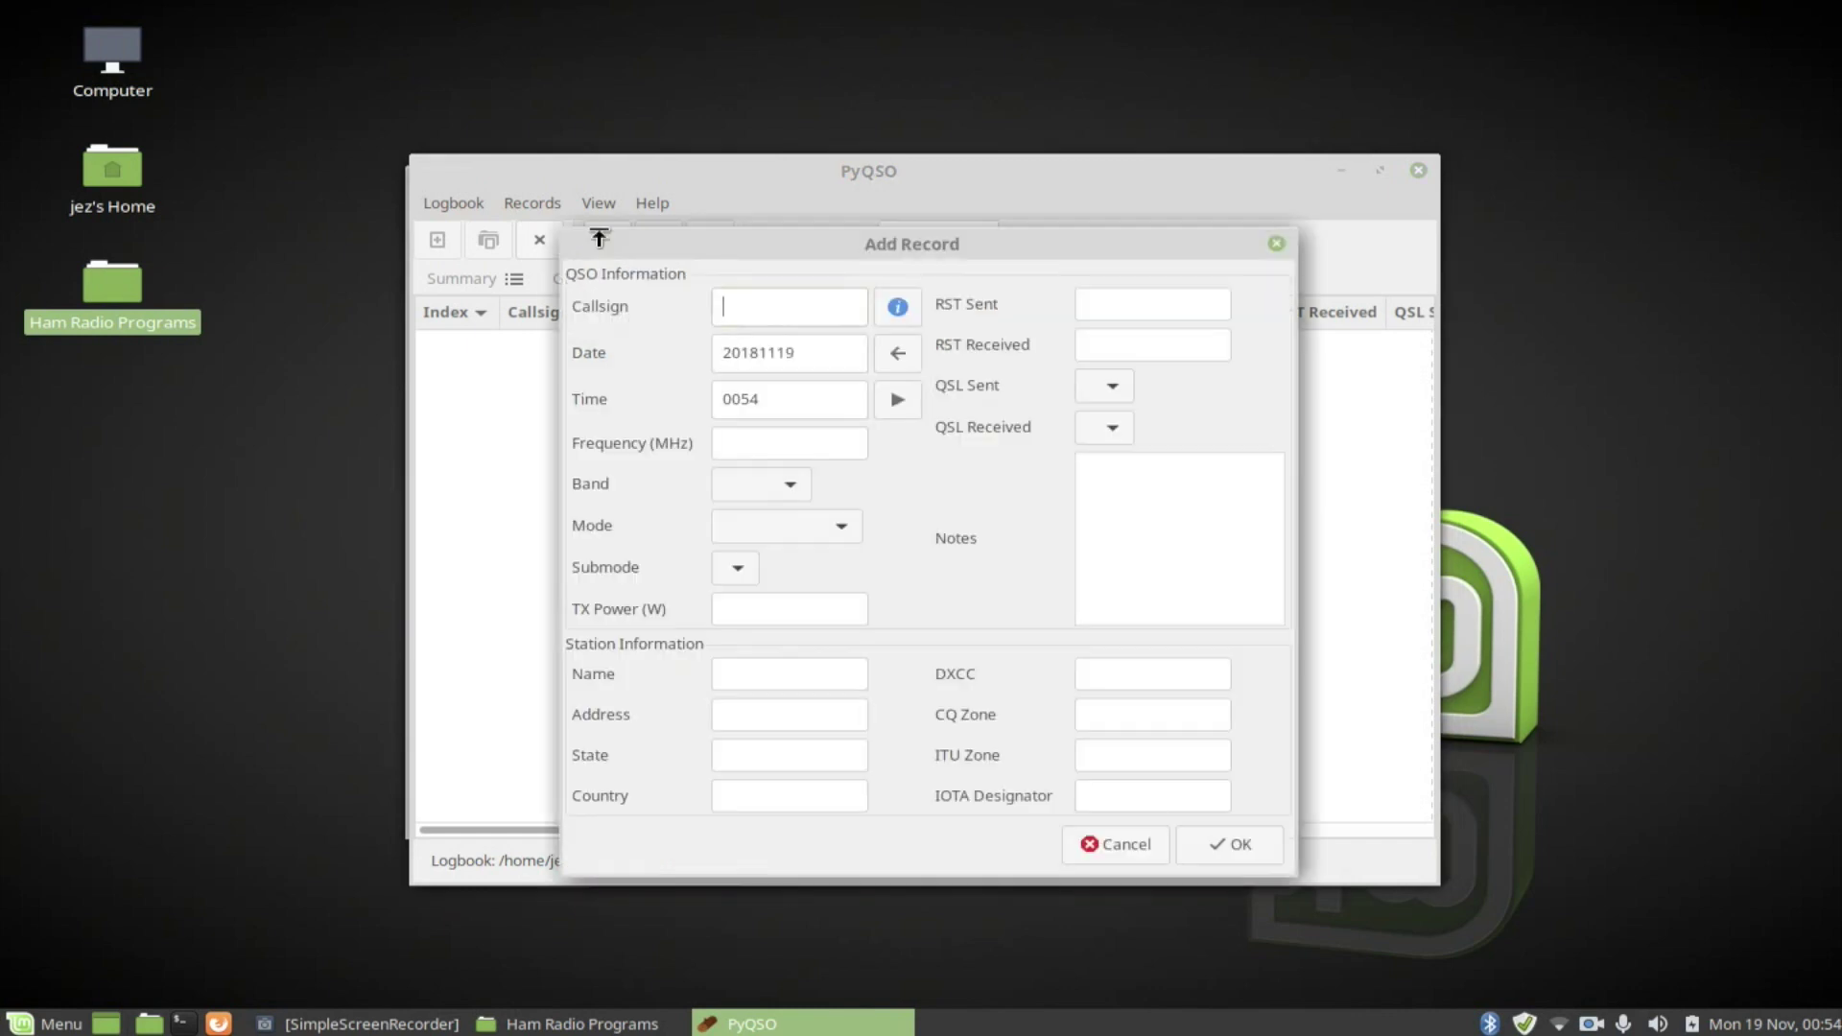
type("M1CYT")
left_click(905, 353)
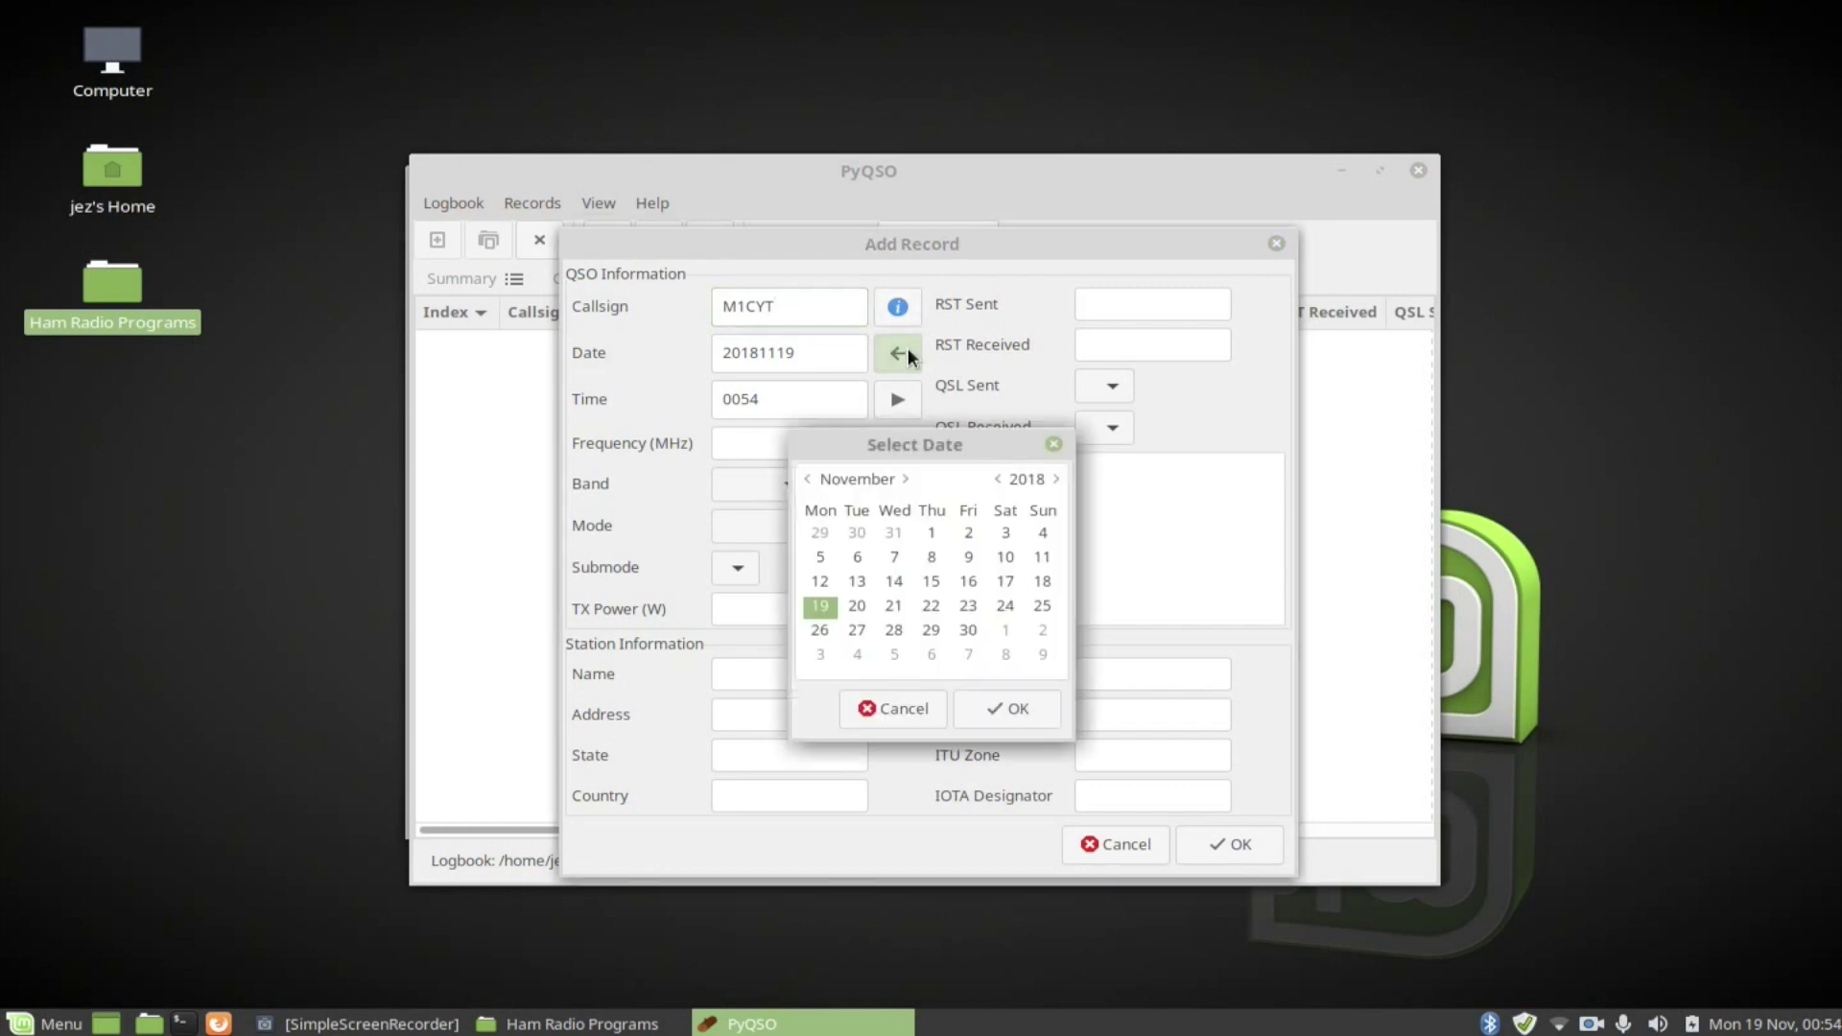
left_click(1001, 597)
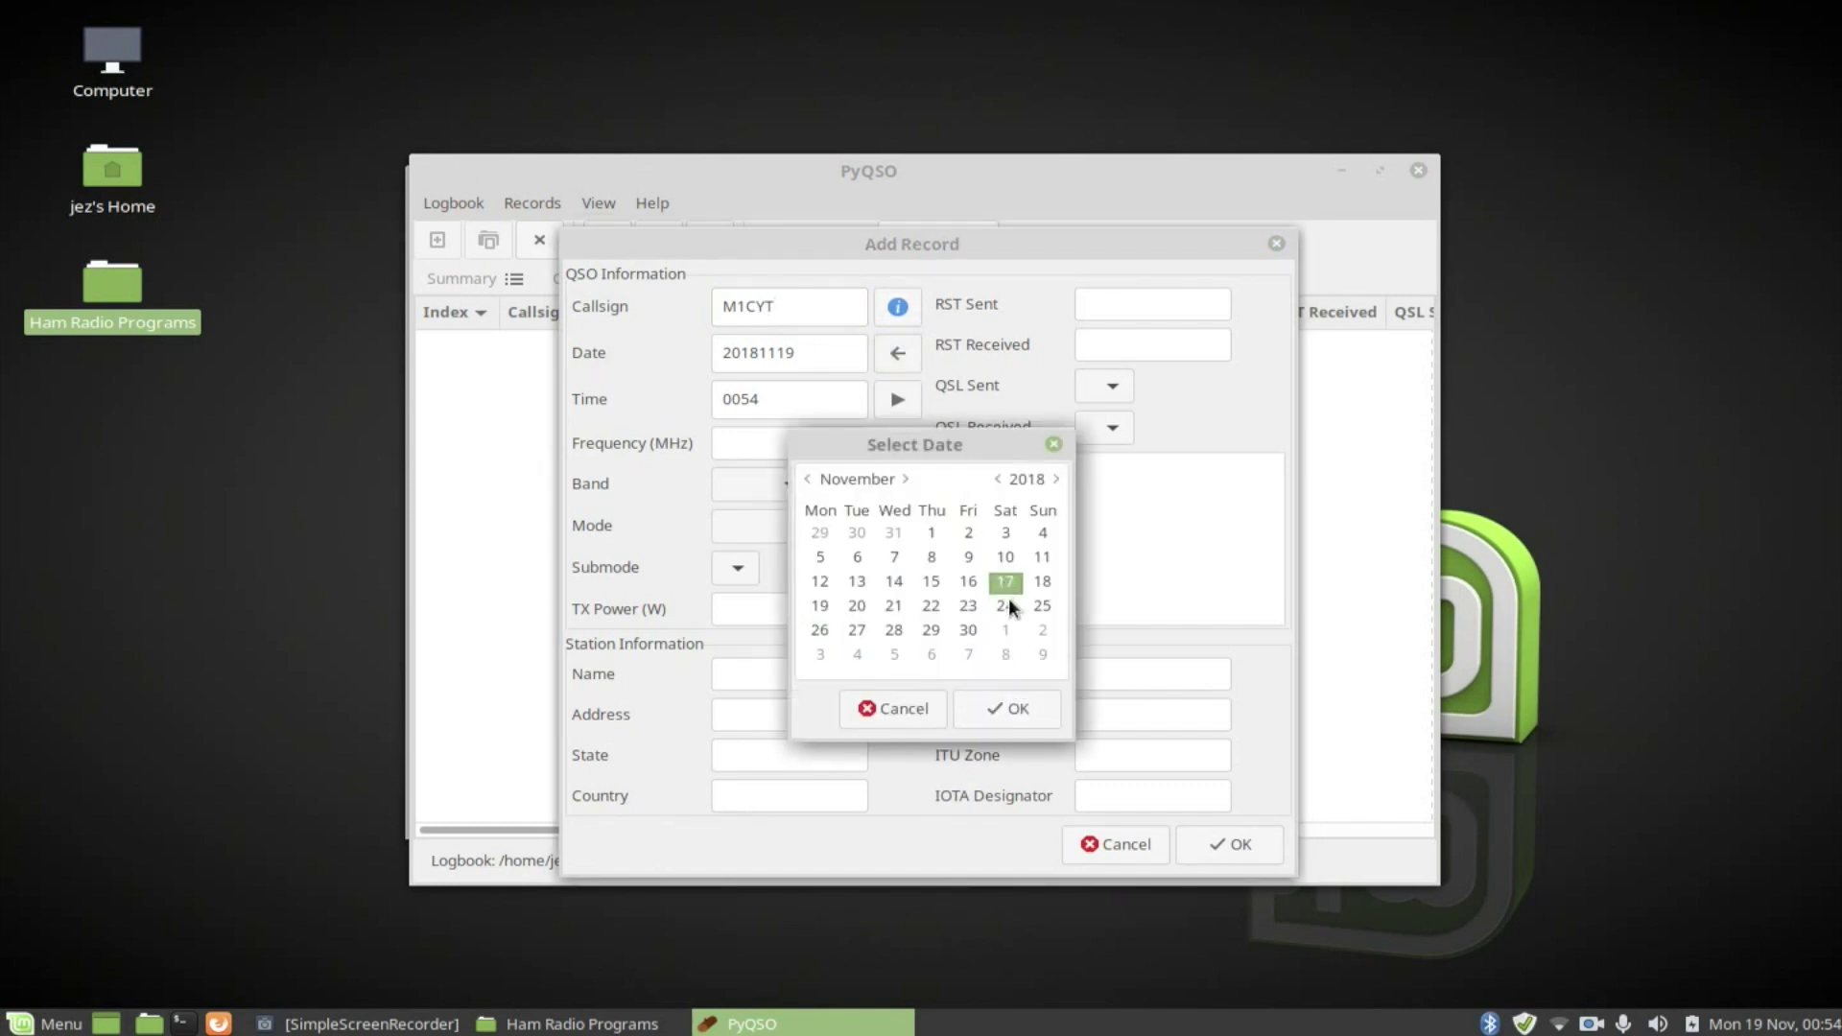
left_click(1013, 713)
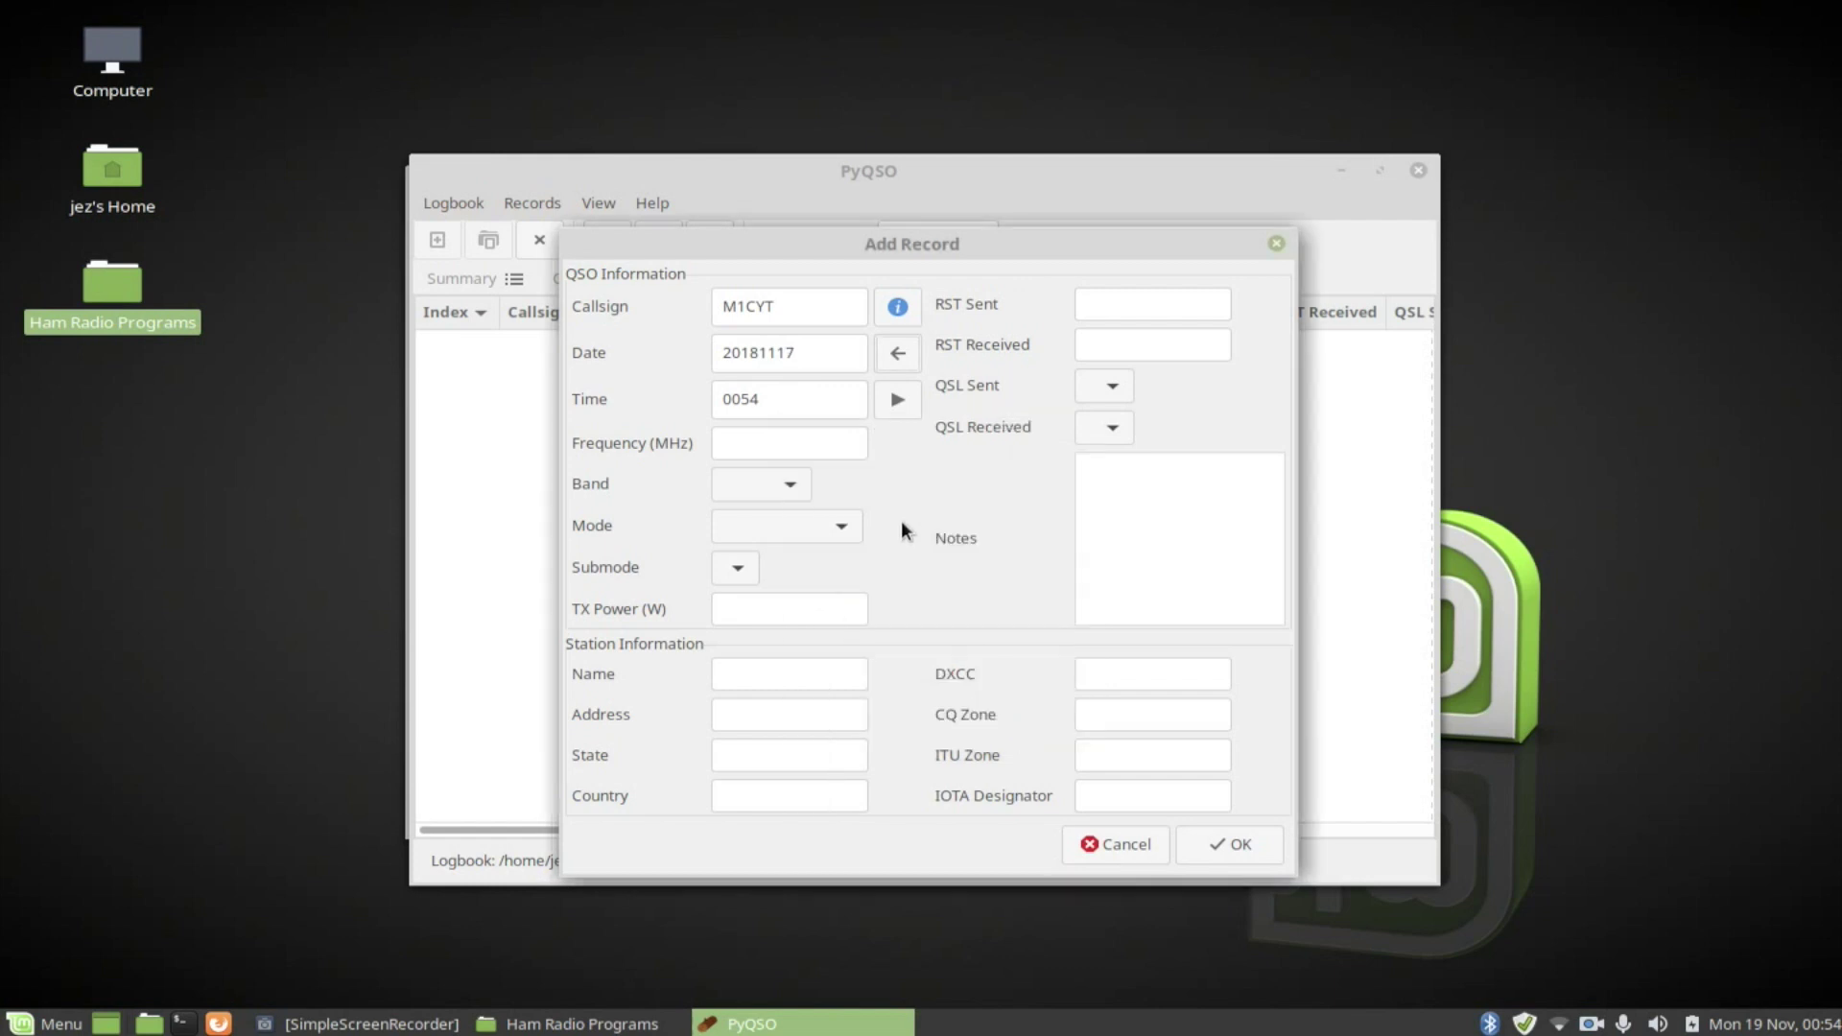
double_click(800, 402)
type("1530")
left_click(727, 446)
type("433.325")
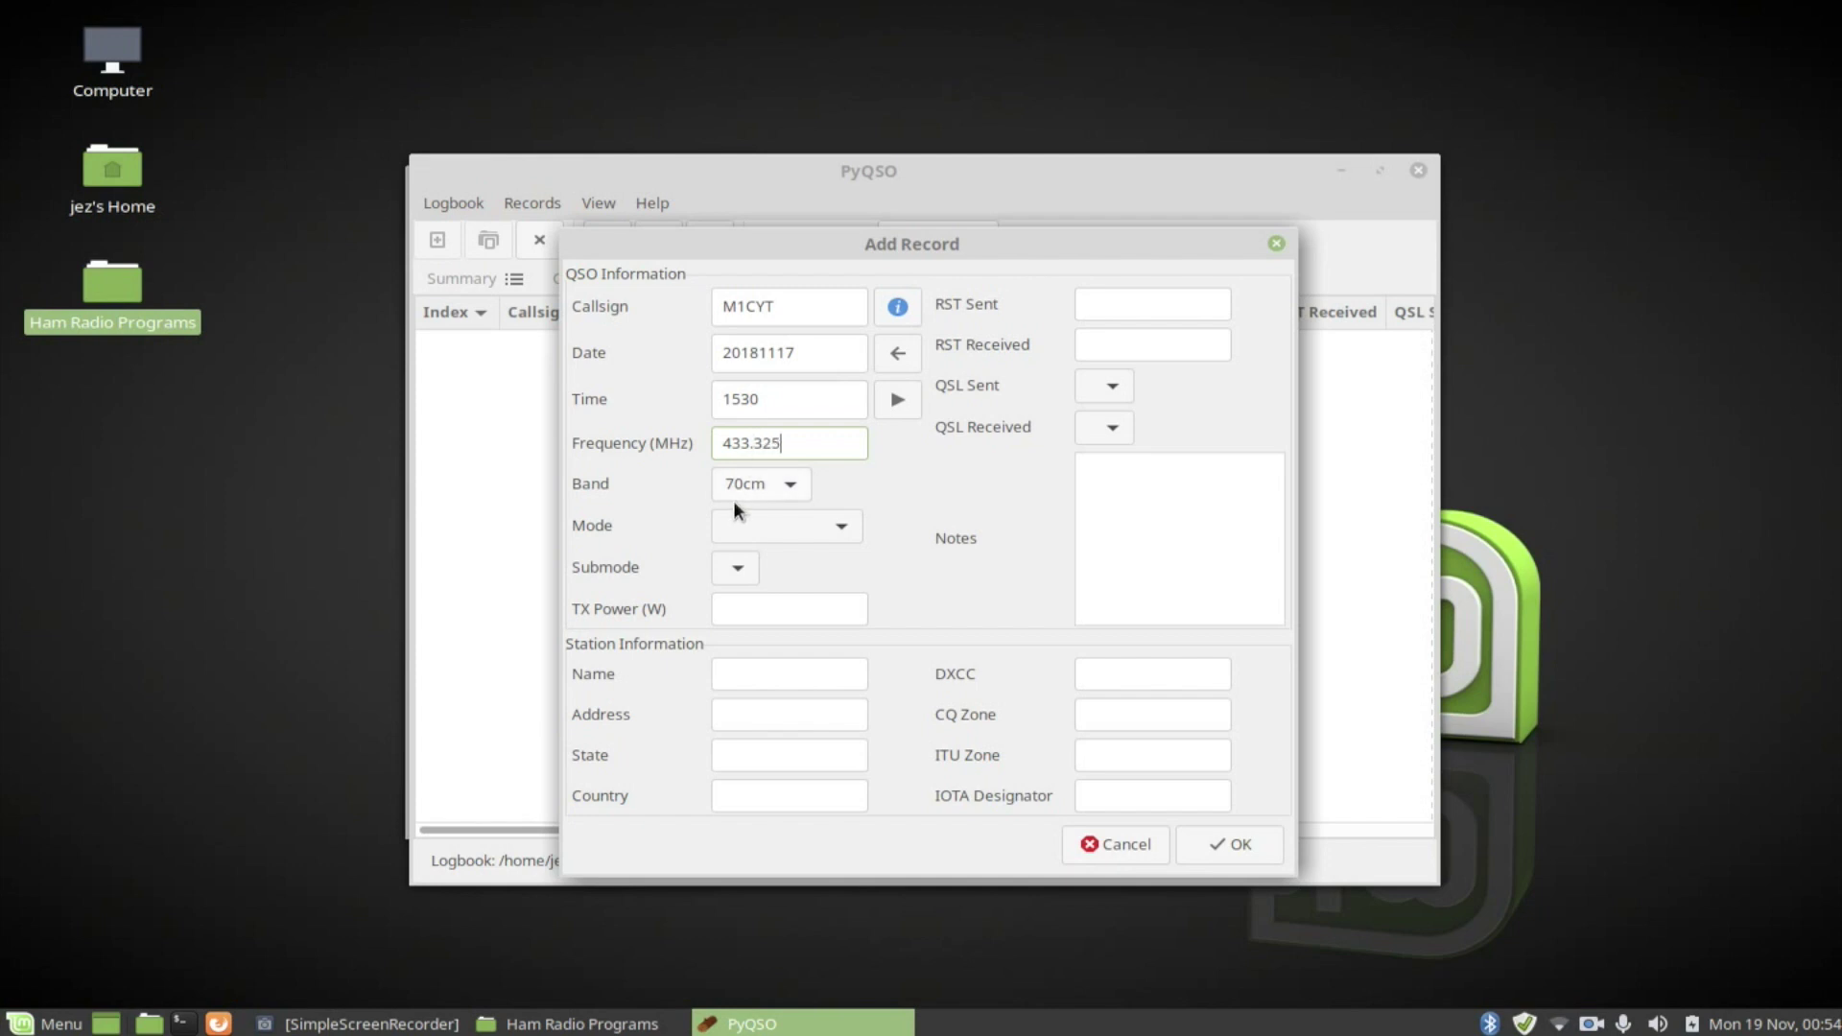
left_click(753, 526)
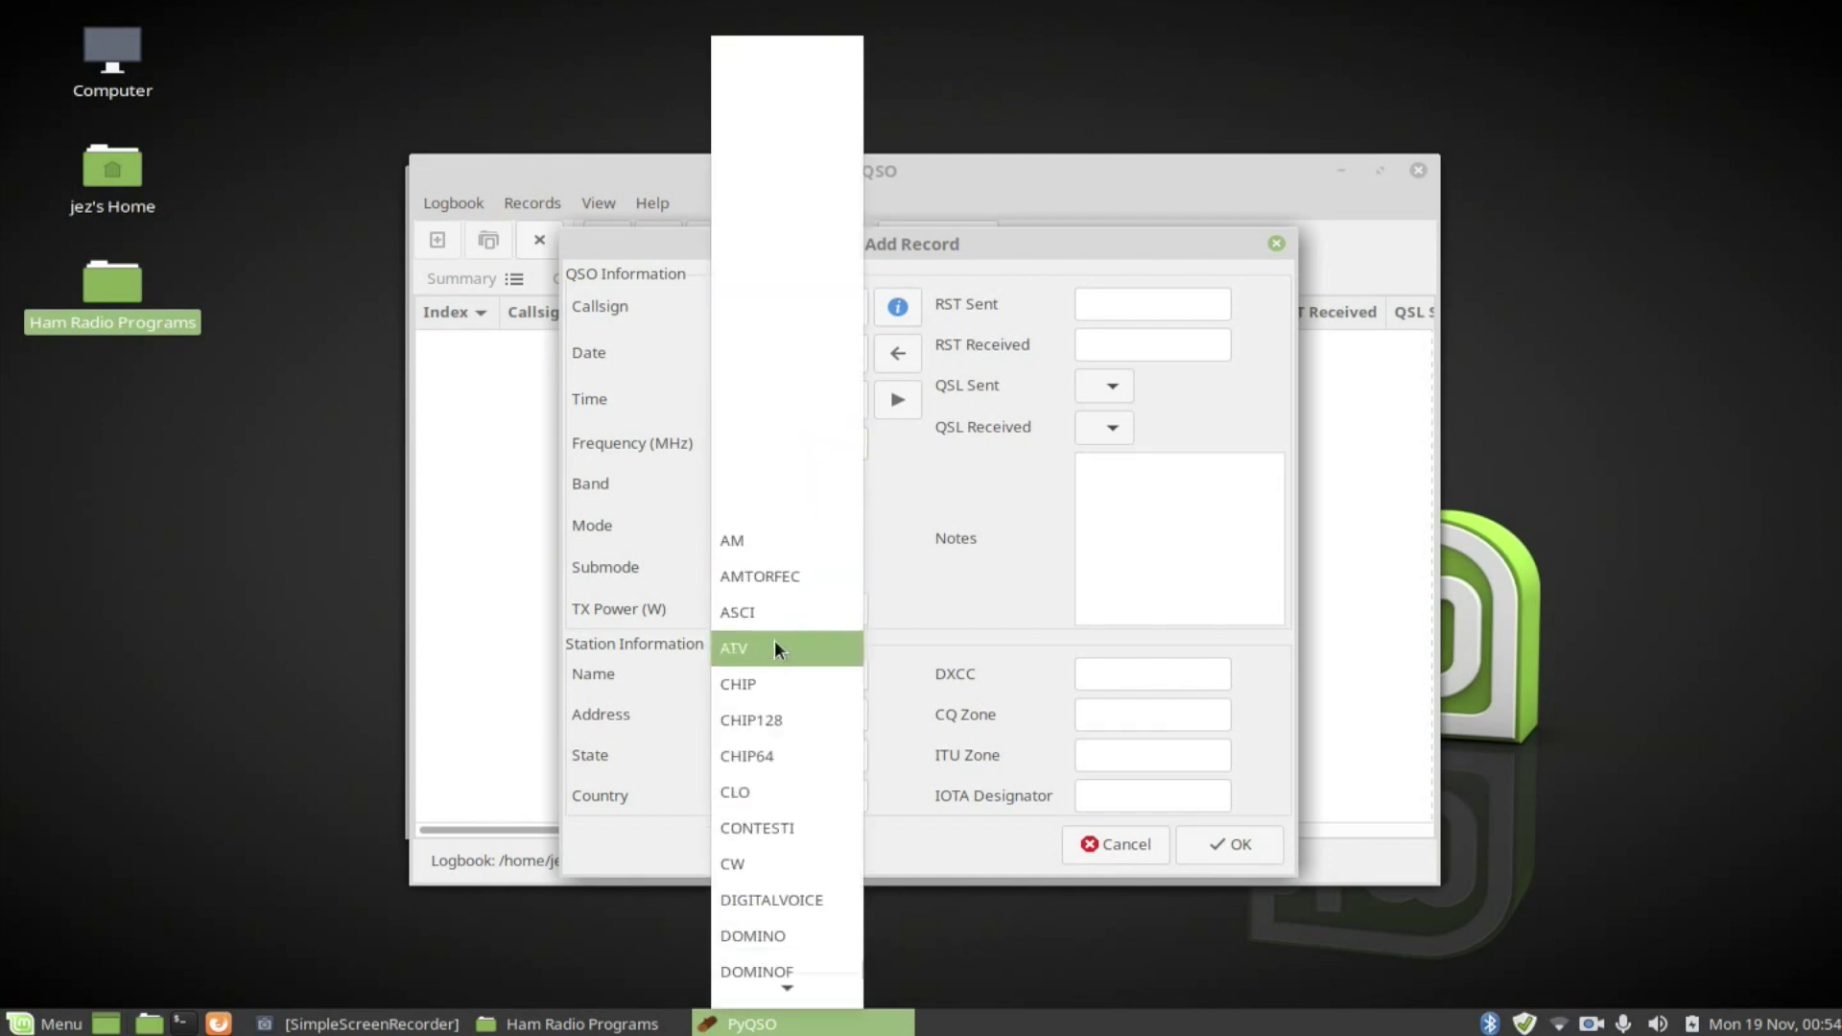
scroll(774, 640, "down", 2)
scroll(777, 936, "down", 1)
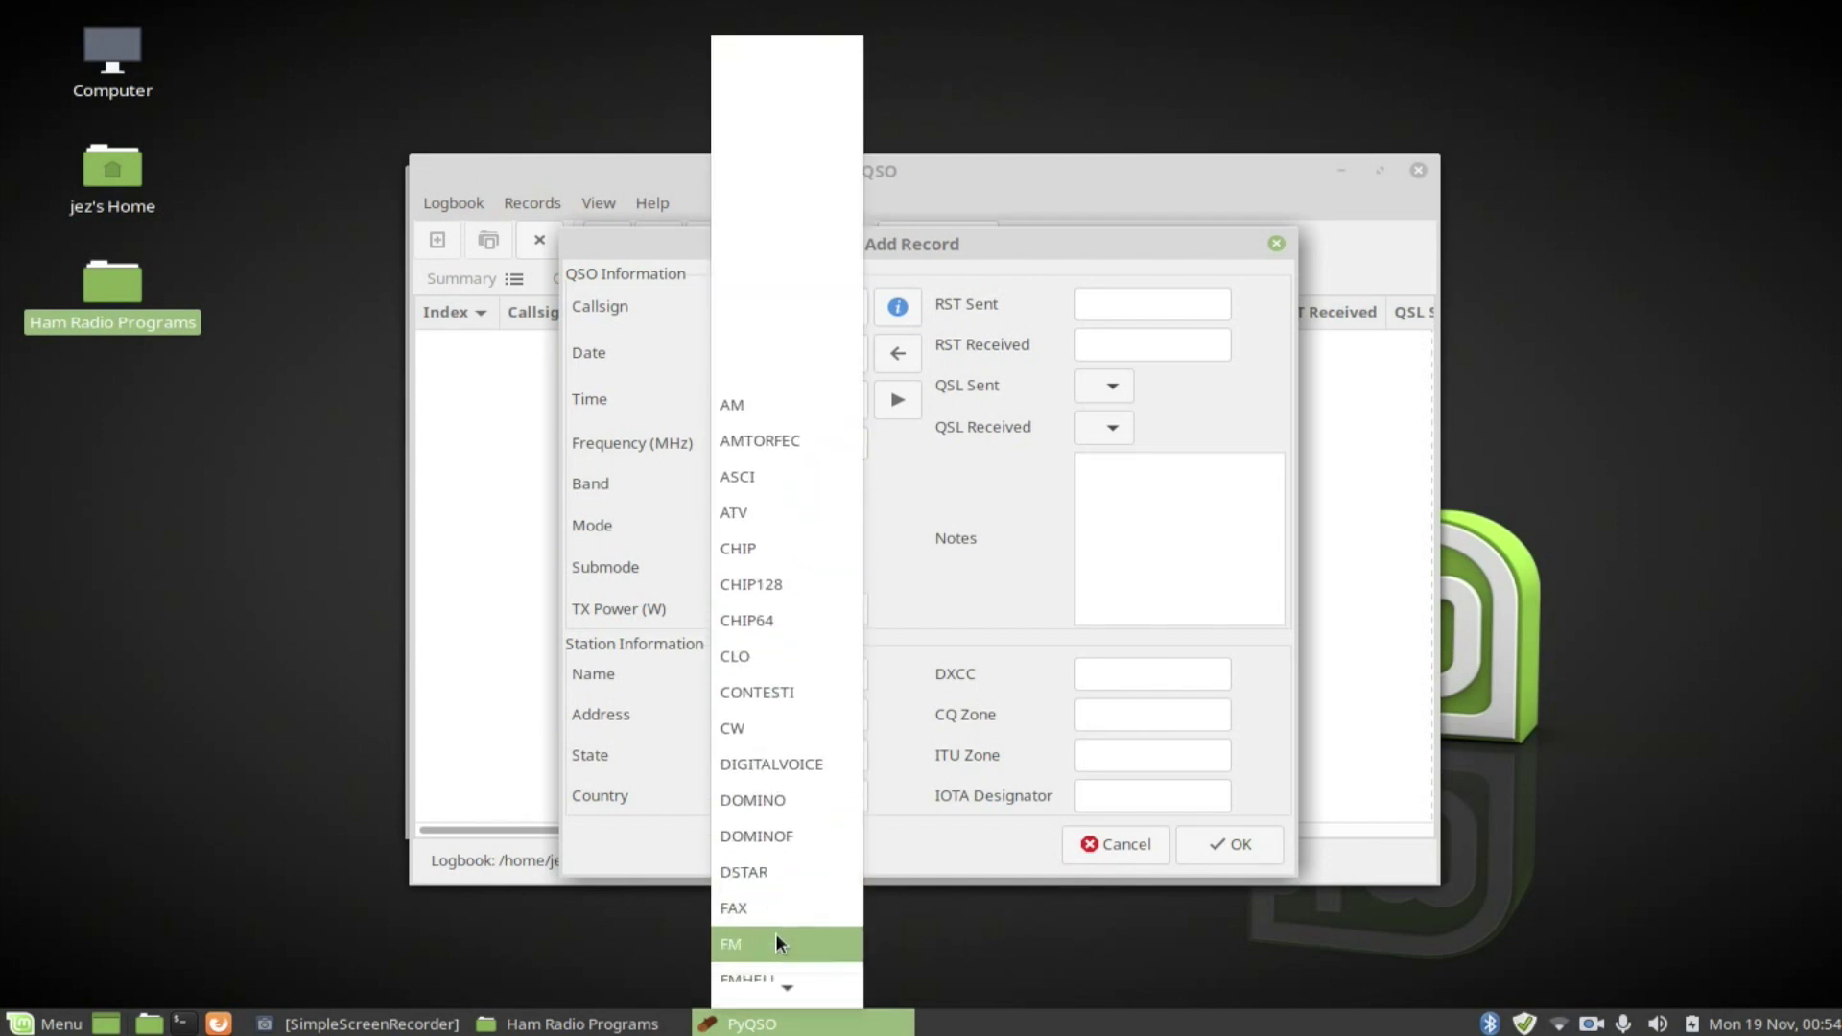
left_click(775, 943)
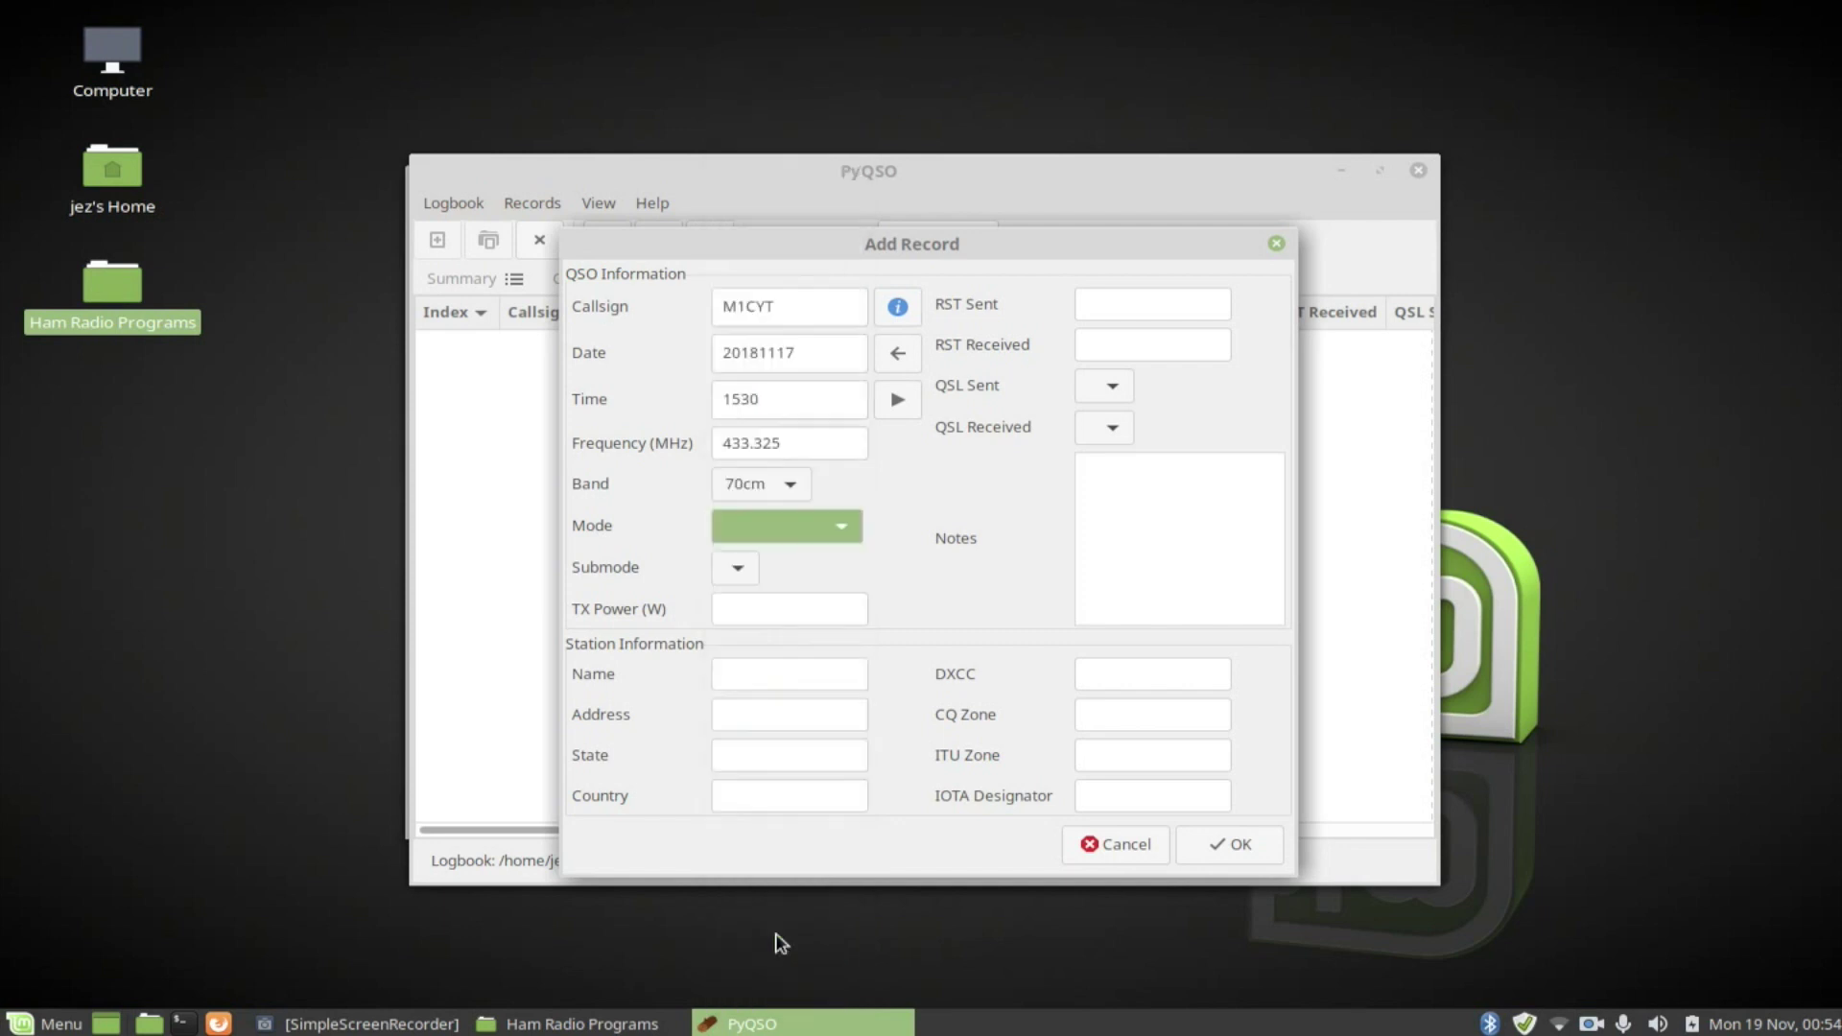
left_click(759, 605)
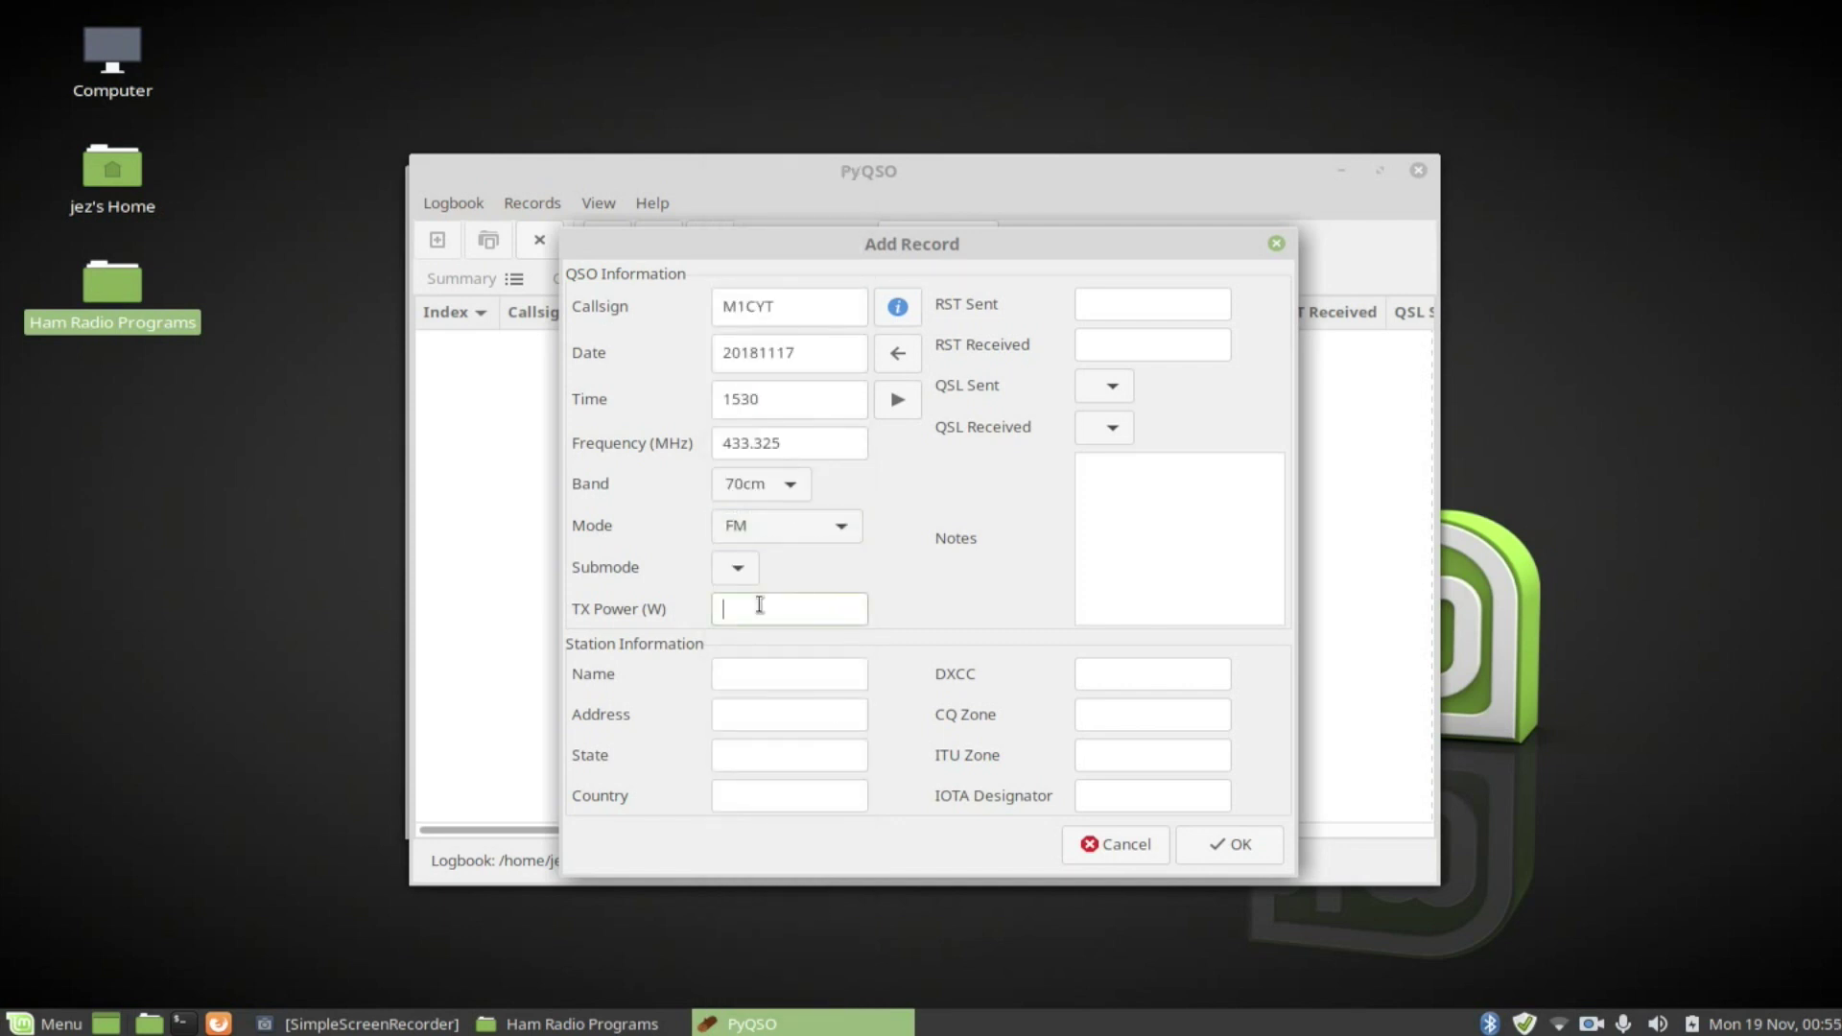
type("5")
type("5/9")
key("Tab")
type("5/9")
left_click(1189, 846)
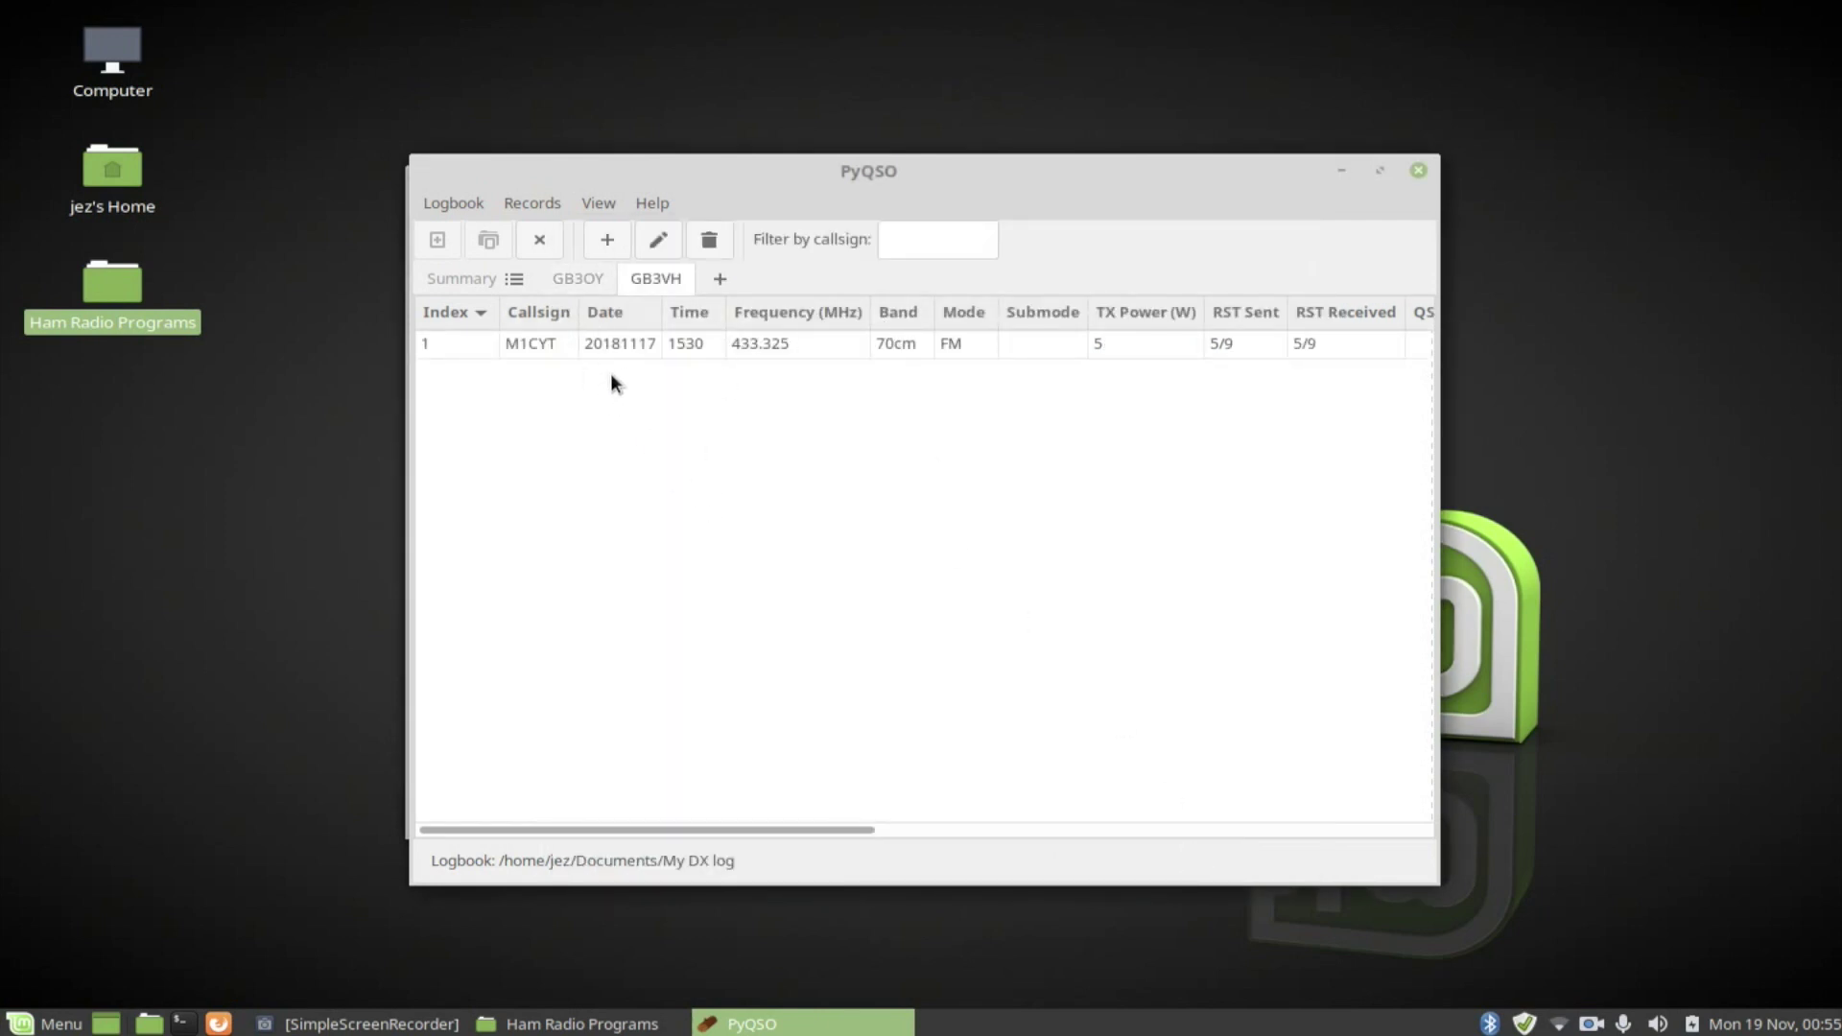
left_click(570, 287)
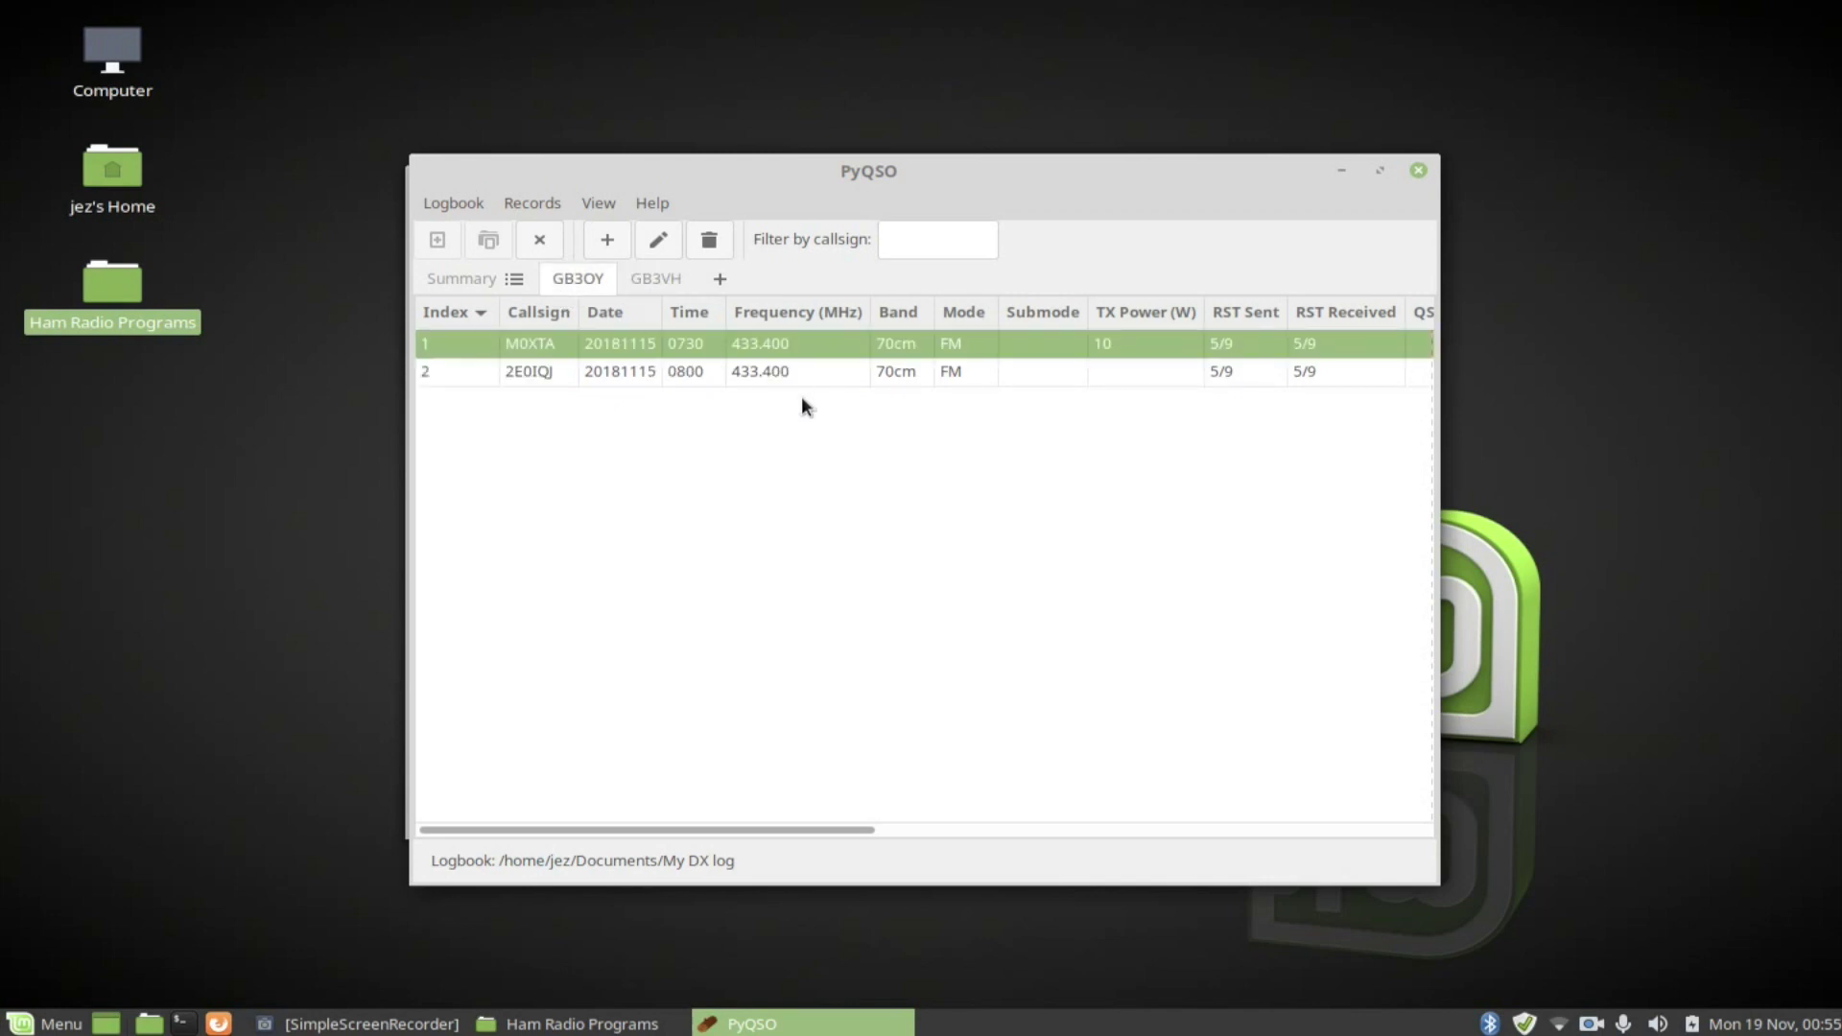
left_click(909, 241)
type("2e0")
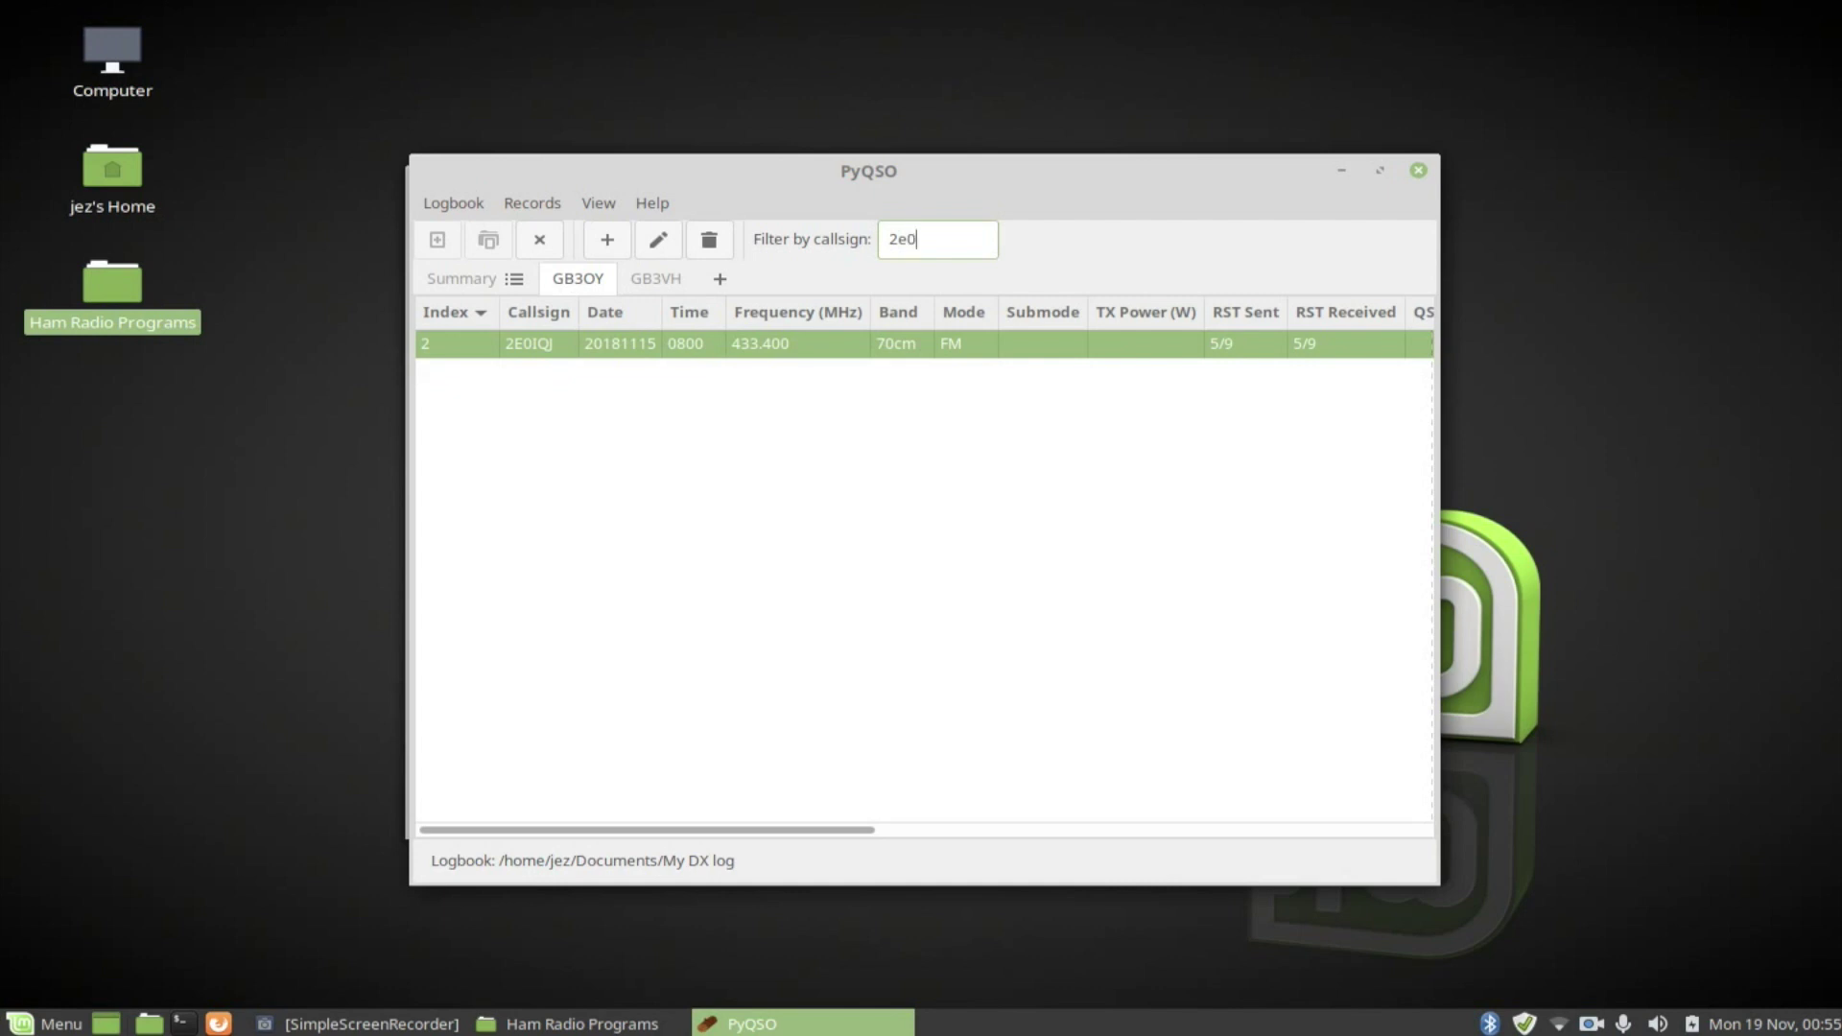
type("iqj")
key("BackSpace")
key("BackSpace")
key("BackSpace")
key("BackSpace")
key("BackSpace")
key("BackSpace")
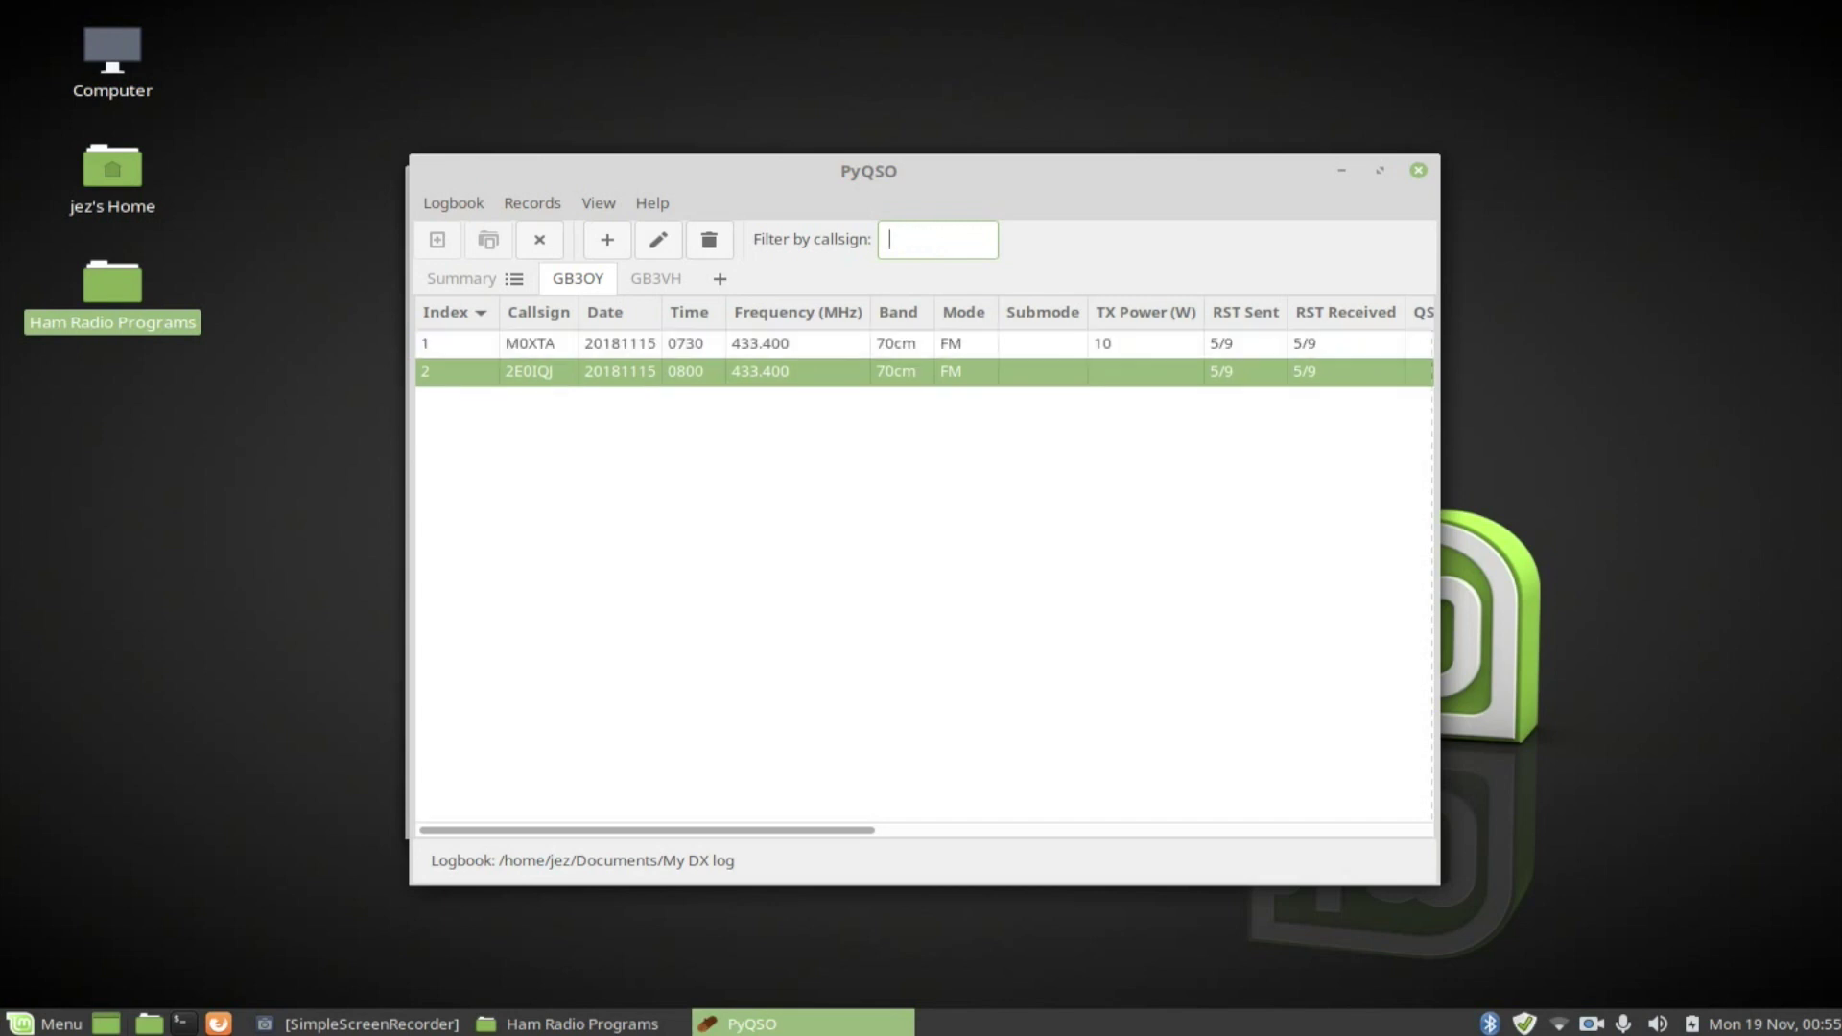
type("m0")
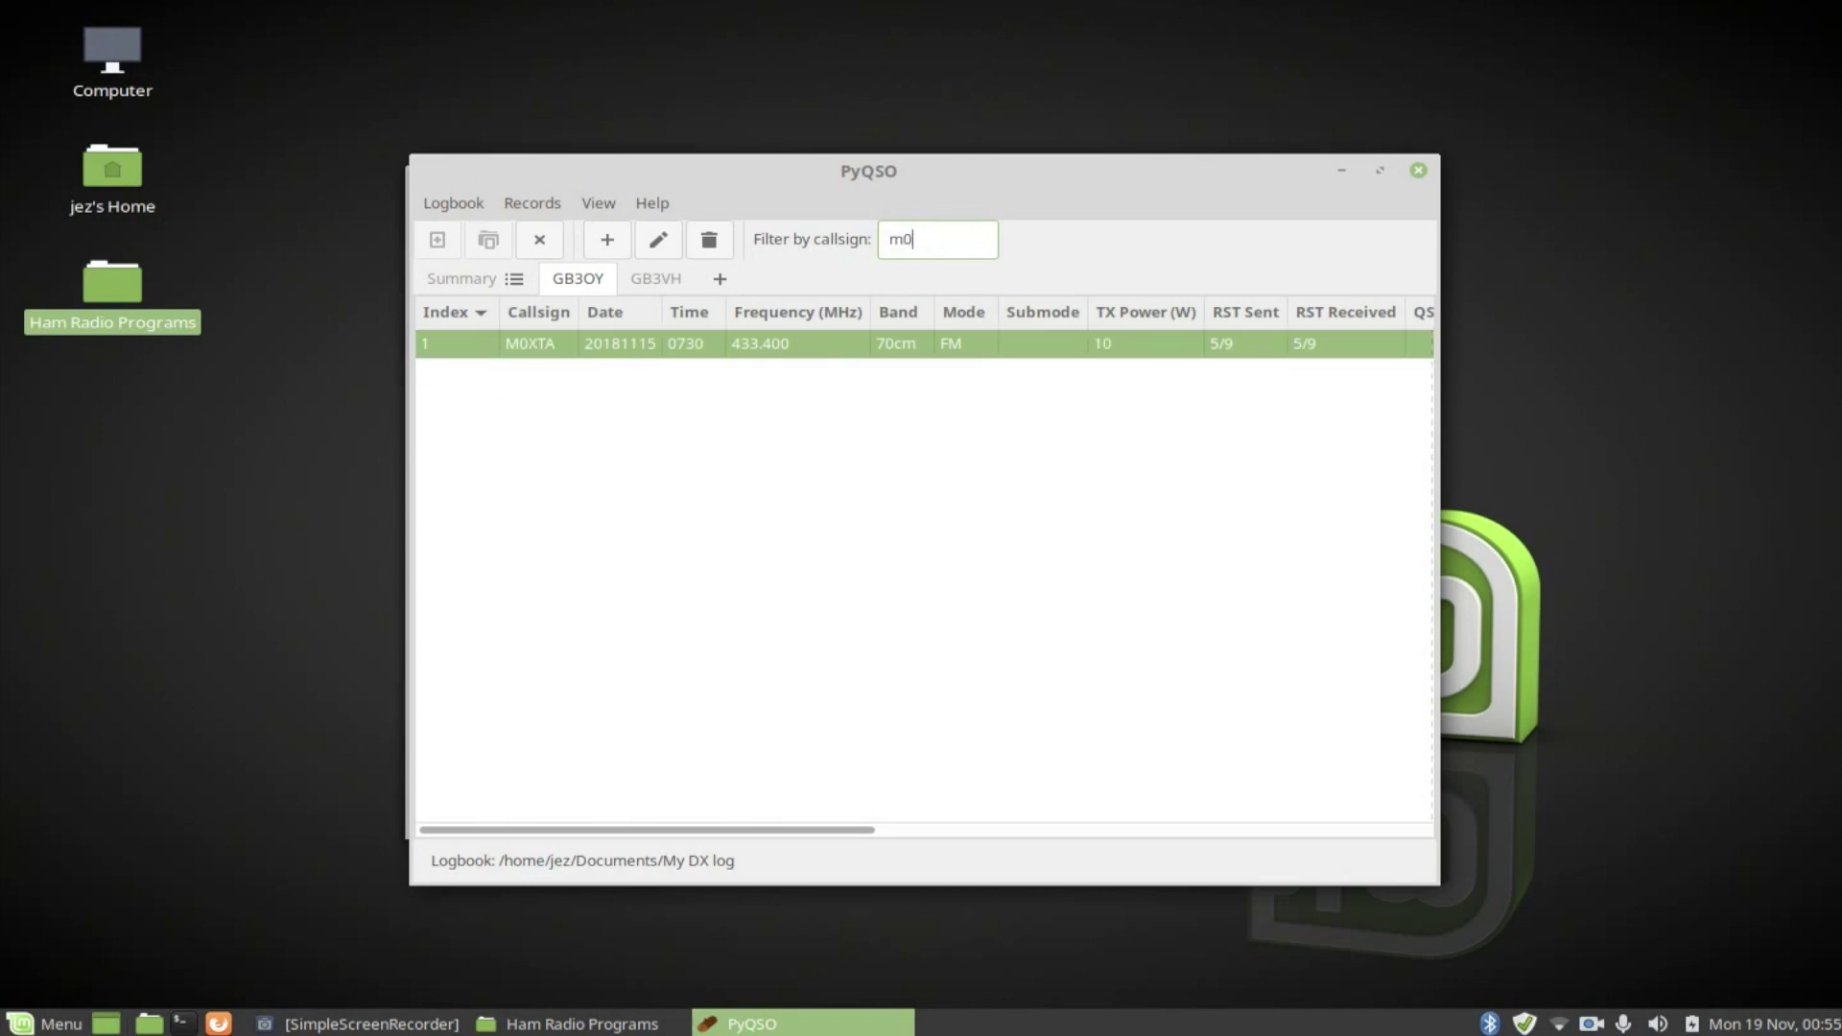